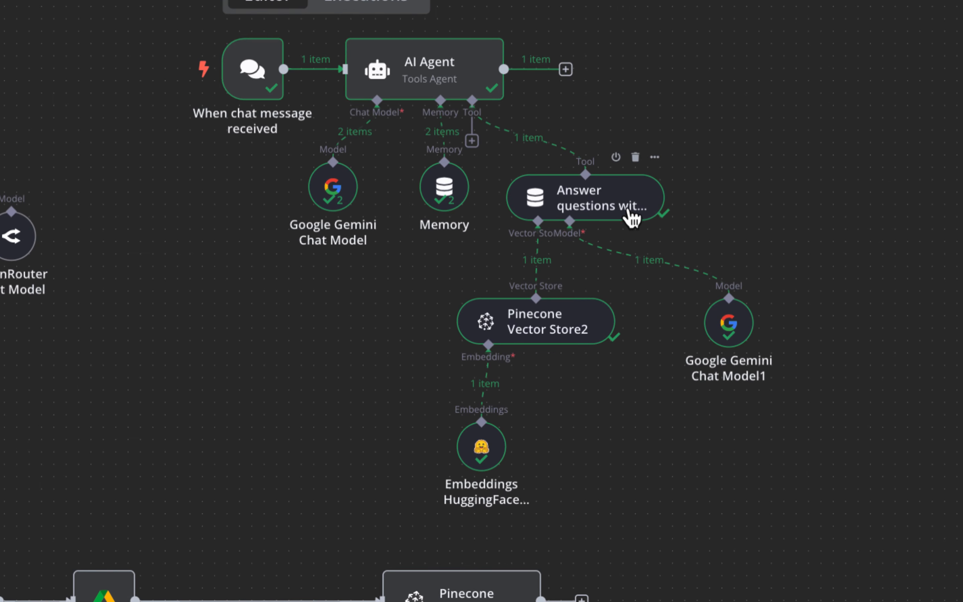
# - Examine the Pinecone Vector Store2 node's available credentials and its debugging query input
pyautogui.doubleClick(585, 324)
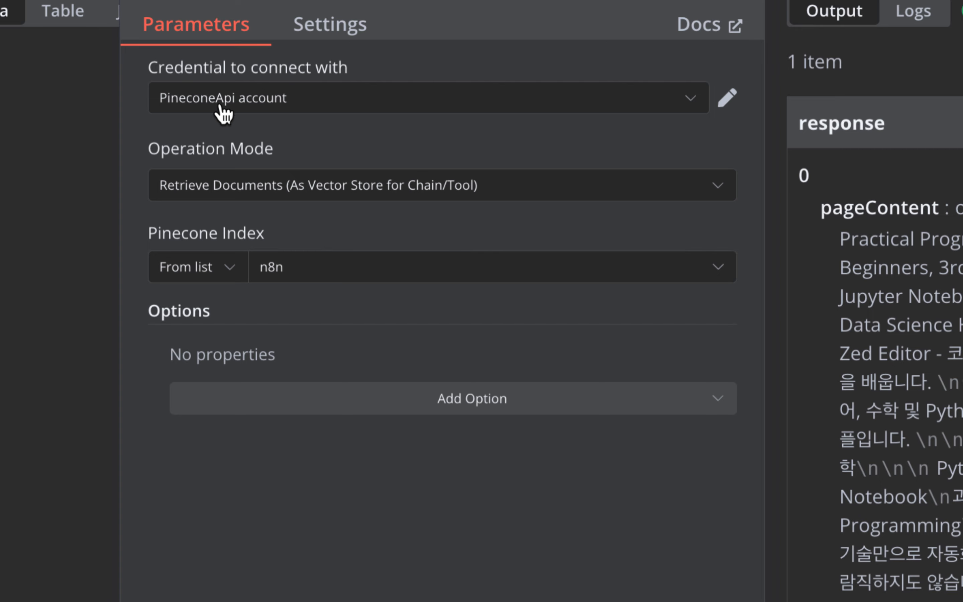
pyautogui.click(264, 101)
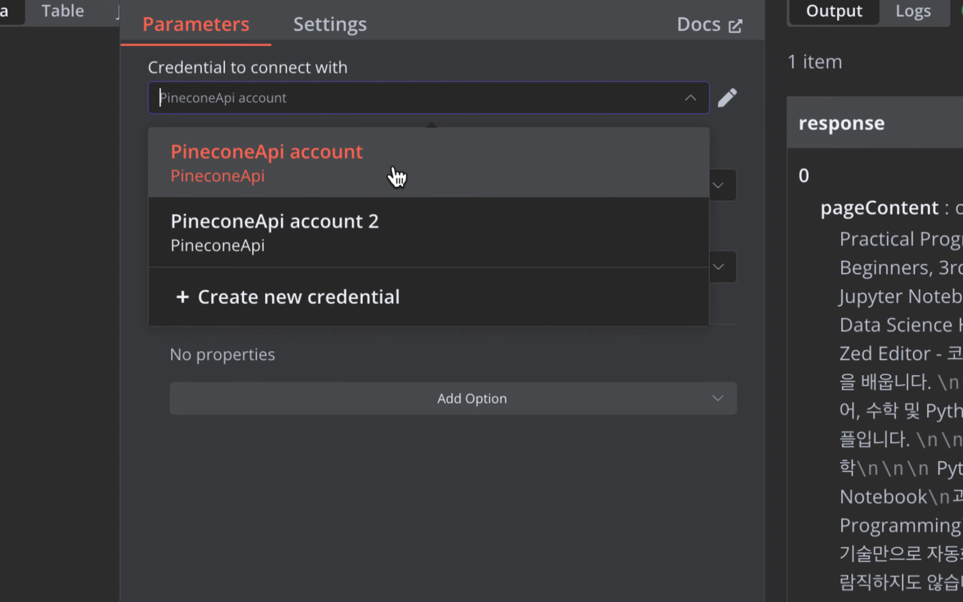
pyautogui.click(130, 243)
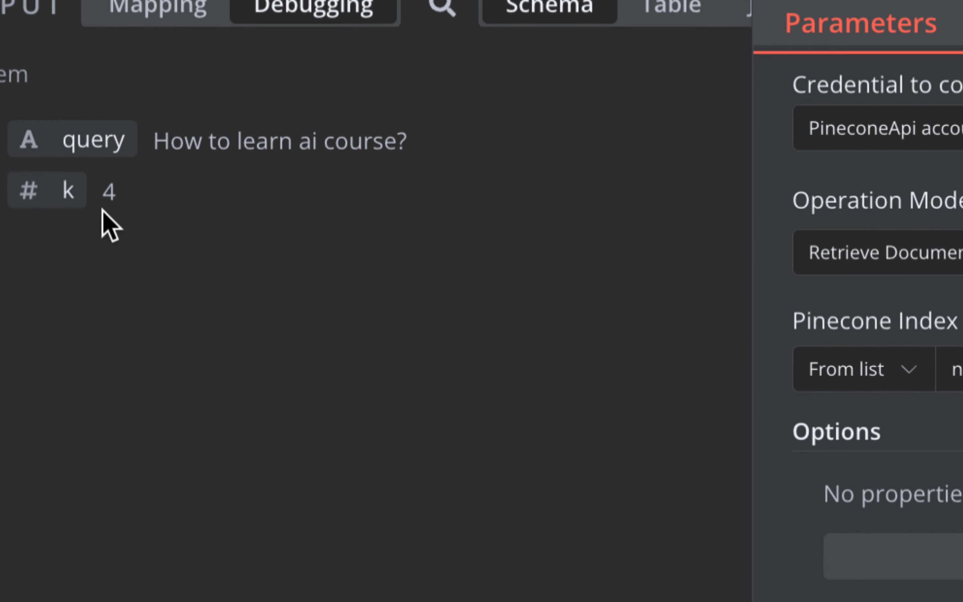
pyautogui.moveTo(163, 147); pyautogui.dragTo(393, 139)
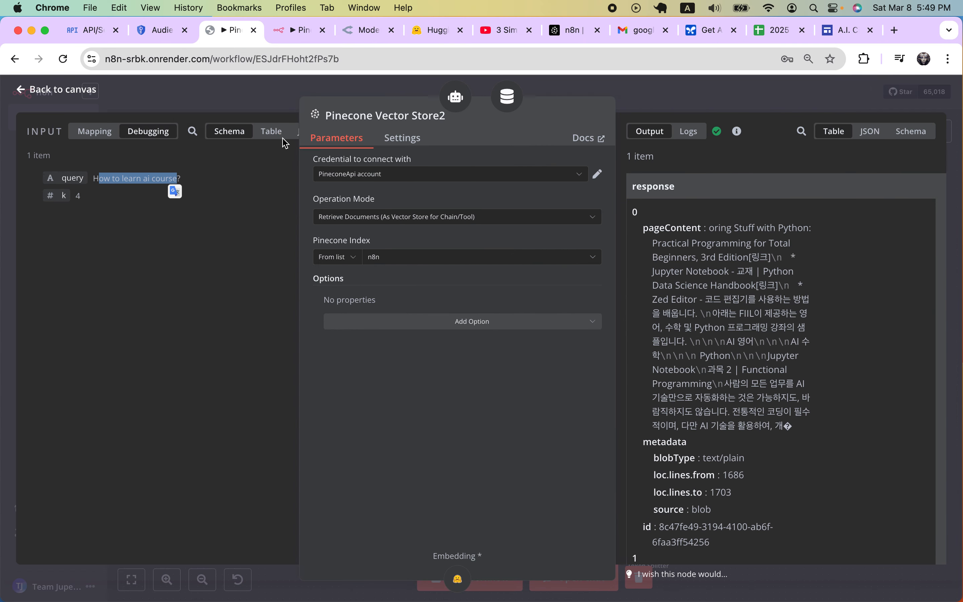
pyautogui.press('Escape')
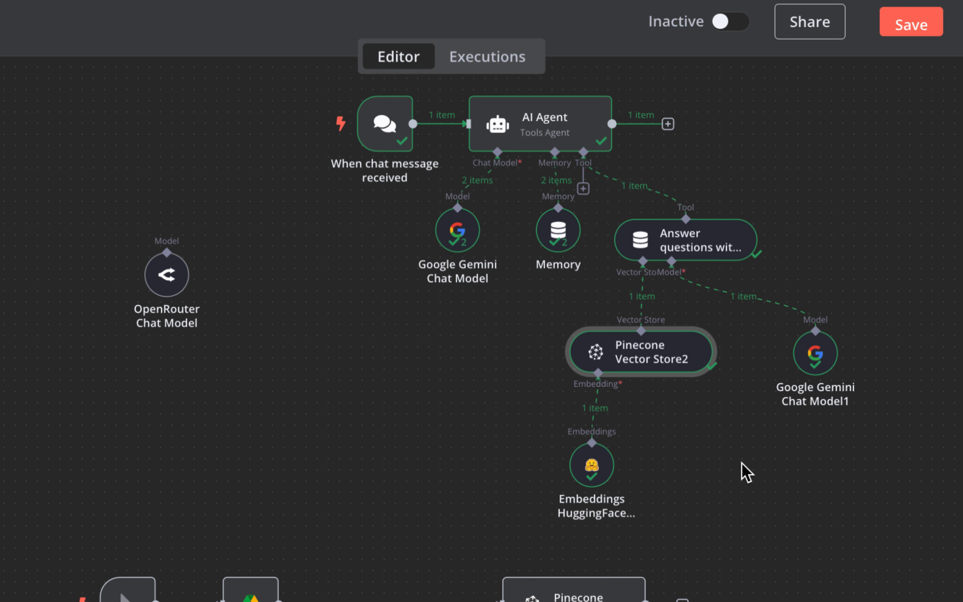
# - Examine the credential options and the selected model of the AI Agent's Google Gemini Chat Model node
pyautogui.doubleClick(464, 236)
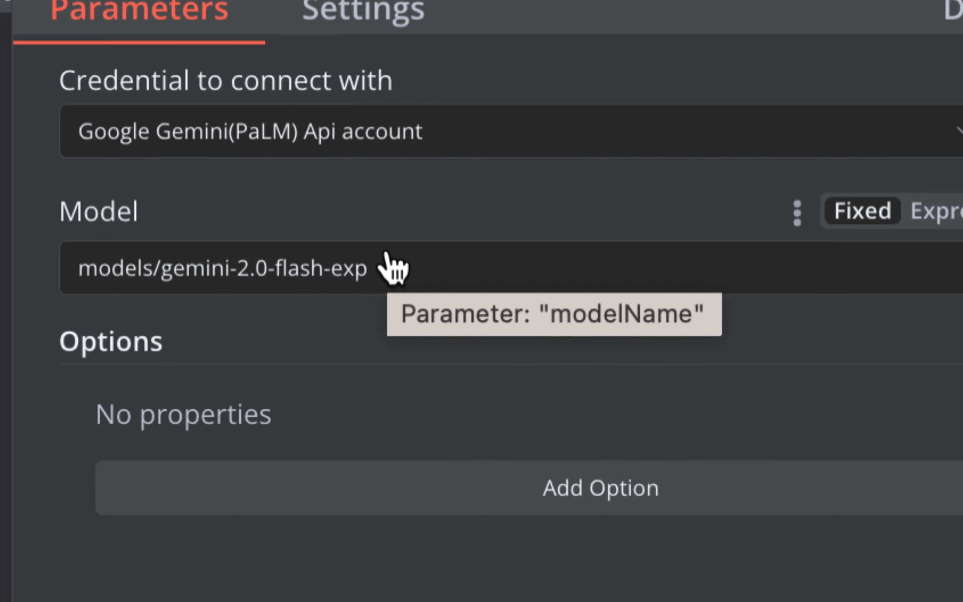
pyautogui.click(498, 128)
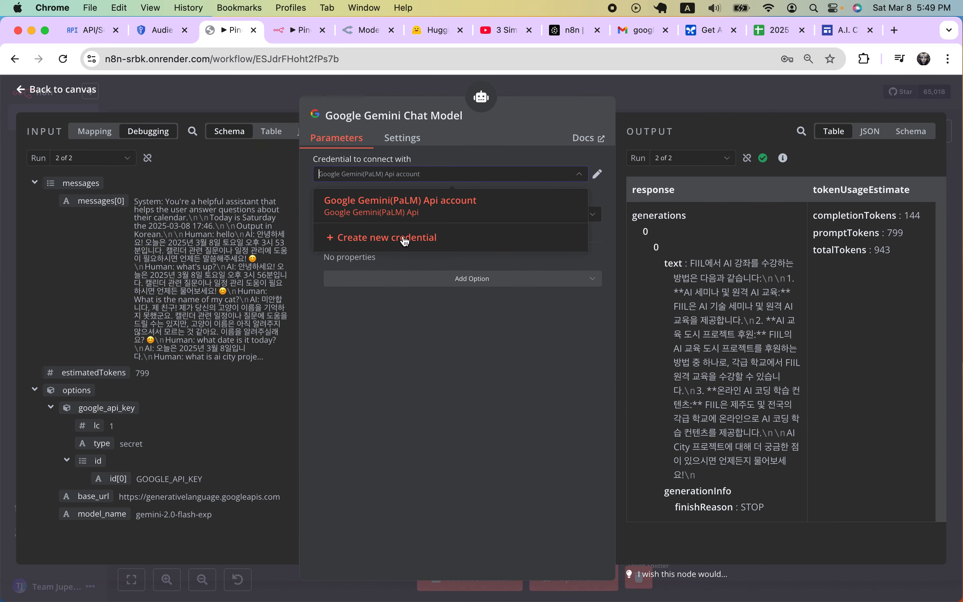
pyautogui.click(403, 330)
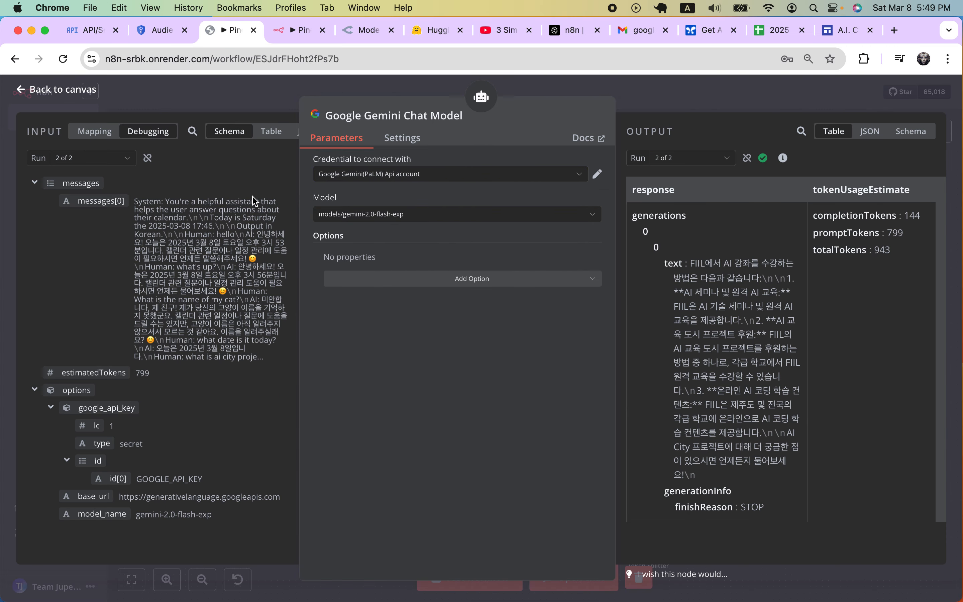
pyautogui.press('Escape')
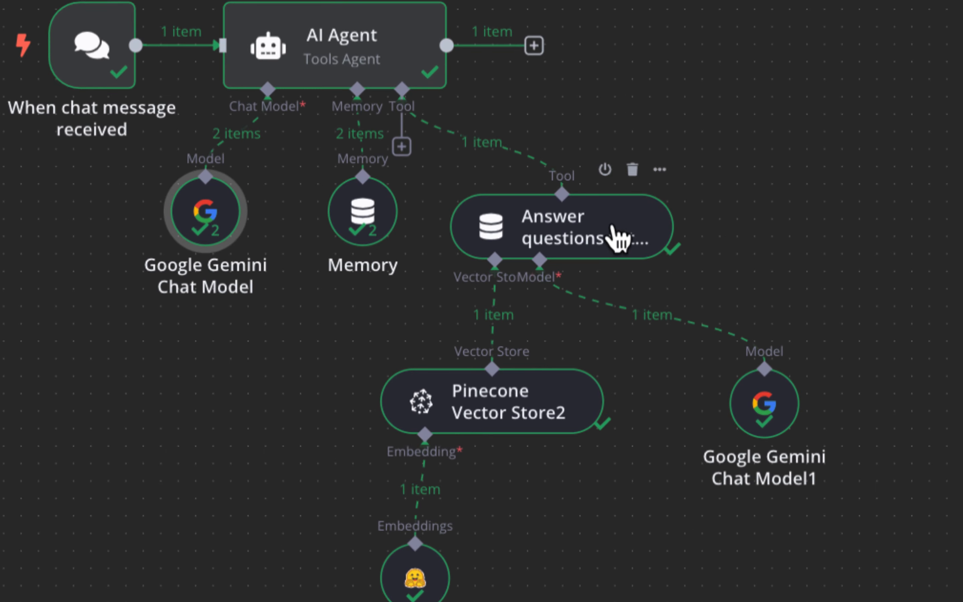
# - Examine the full data description in the Answer questions with a vector store tool, enlarging its text area to read it
pyautogui.doubleClick(617, 239)
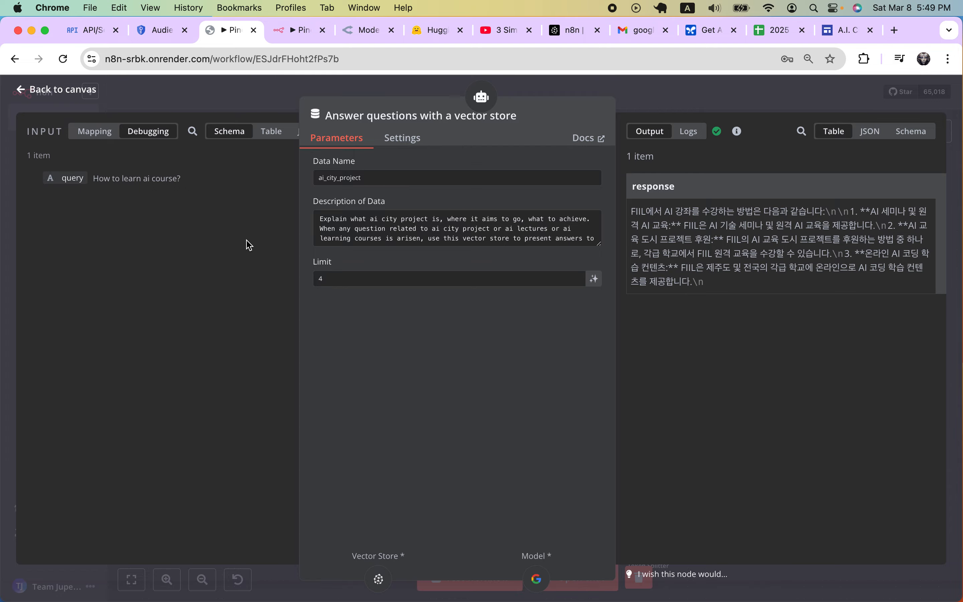
pyautogui.press('Escape')
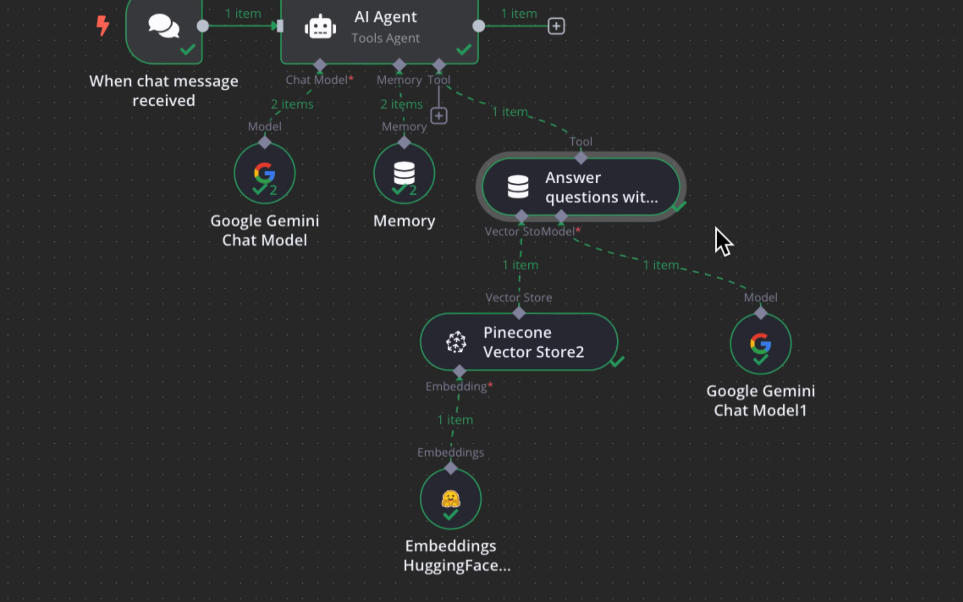
pyautogui.doubleClick(633, 211)
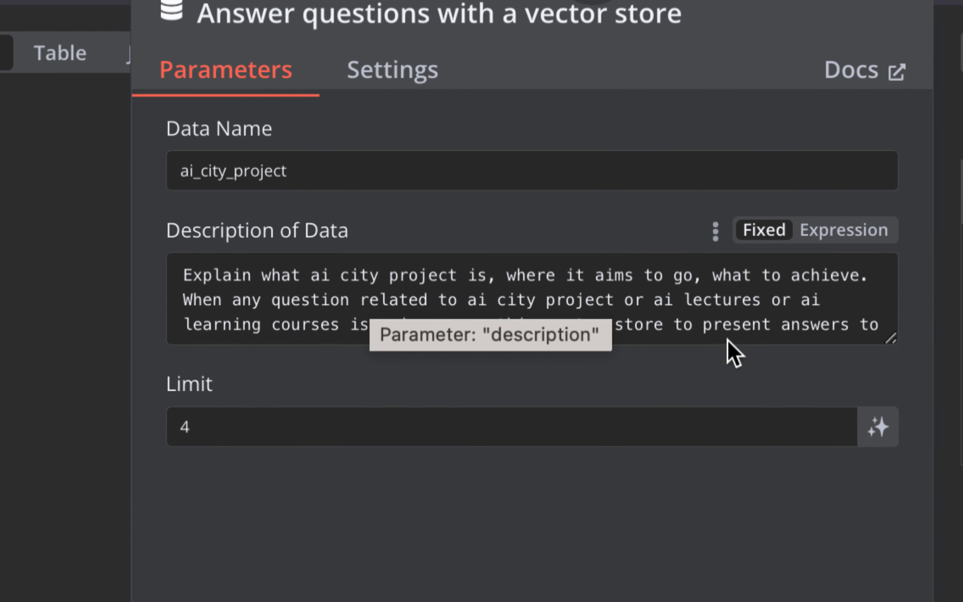
pyautogui.moveTo(896, 341); pyautogui.dragTo(898, 464)
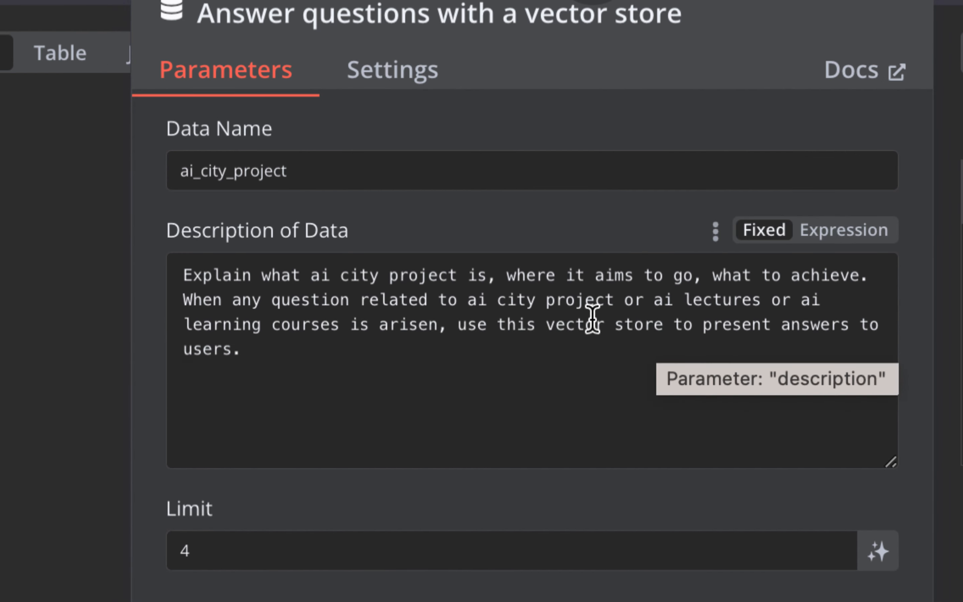
pyautogui.moveTo(465, 302); pyautogui.dragTo(740, 309)
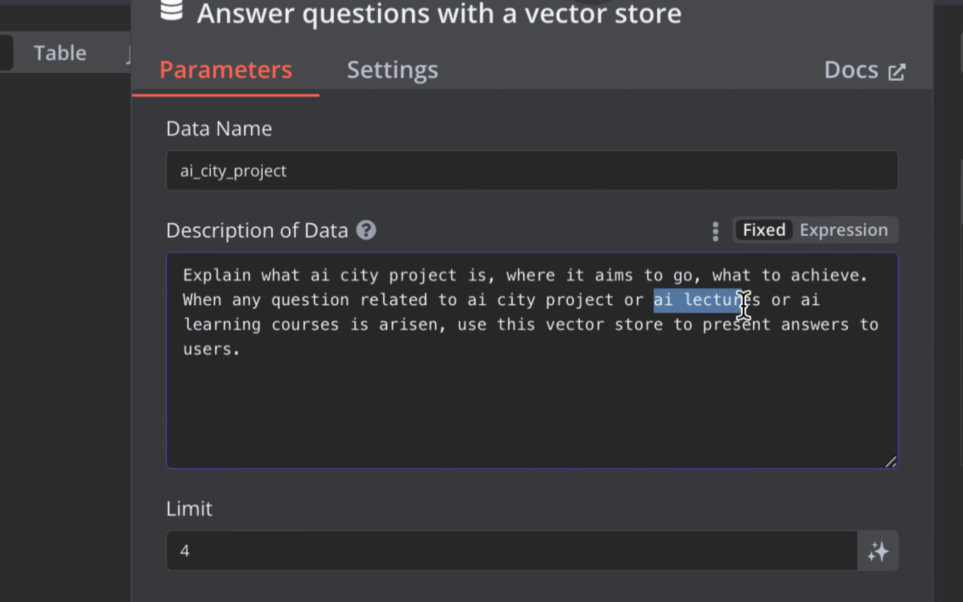
pyautogui.moveTo(537, 318); pyautogui.dragTo(712, 334)
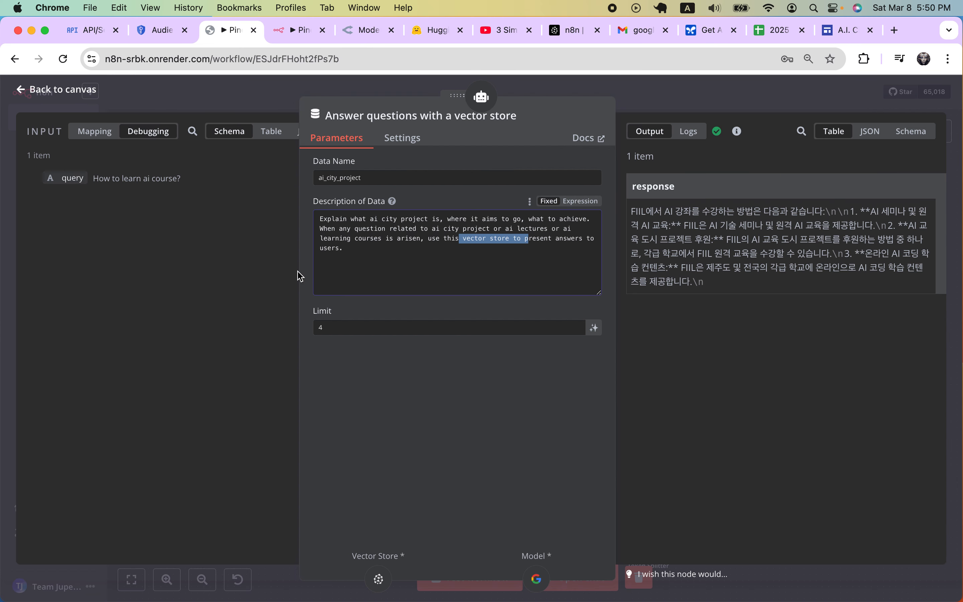
pyautogui.click(247, 284)
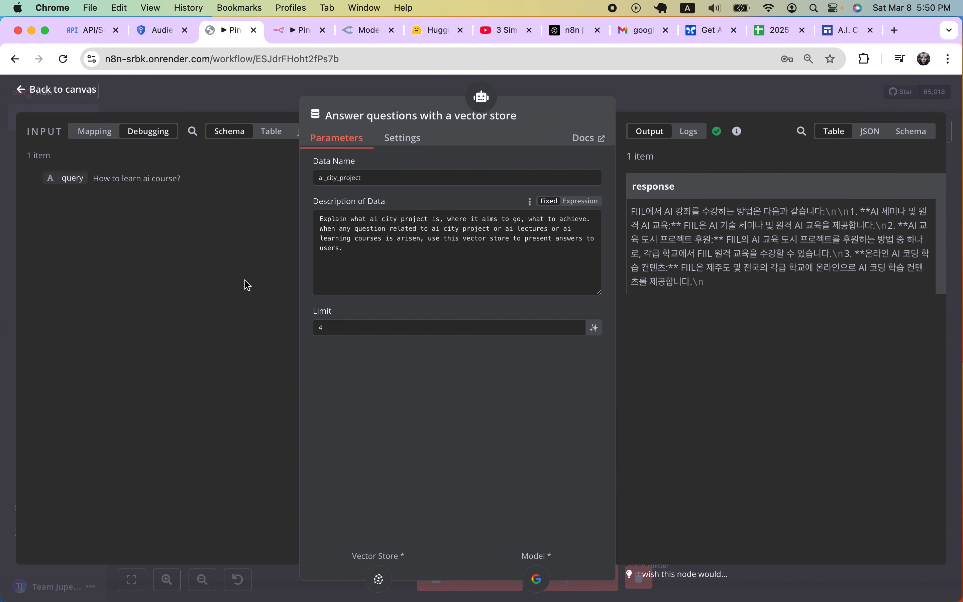
pyautogui.press('Escape')
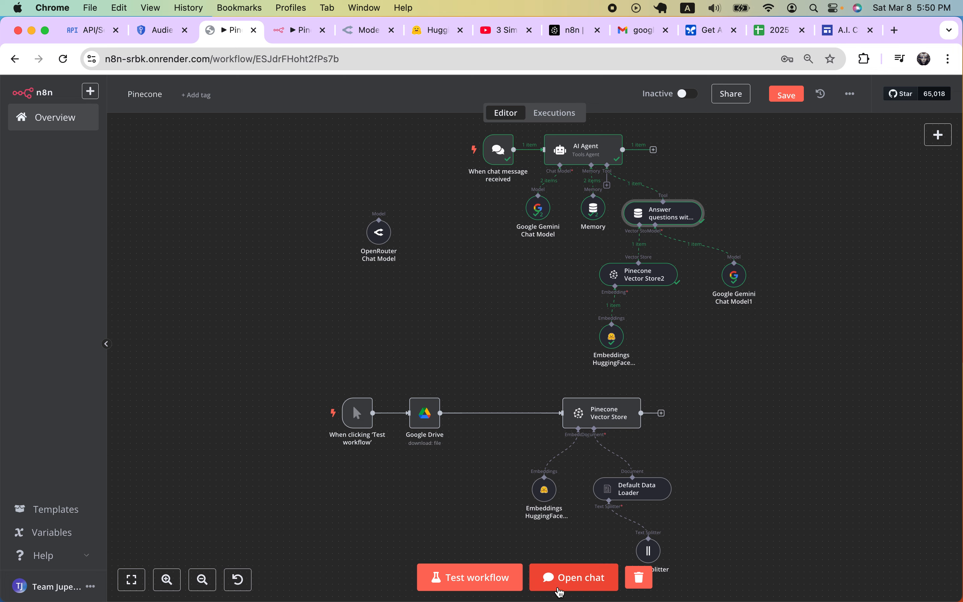
# - Reuse the earlier chat question "What is the goal of AI City project?" and send it to the AI Agent
pyautogui.click(559, 592)
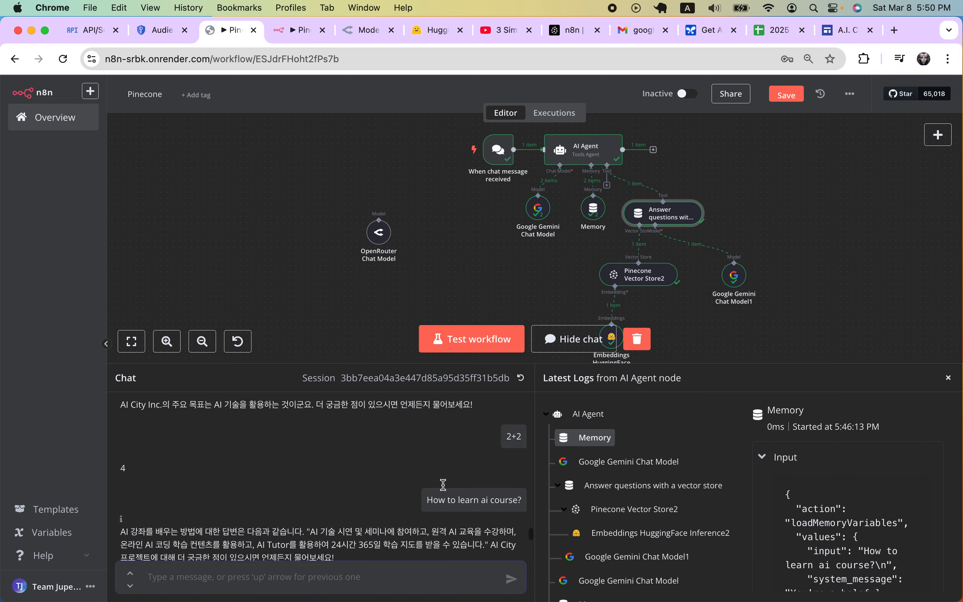
pyautogui.scroll(3, 443, 484)
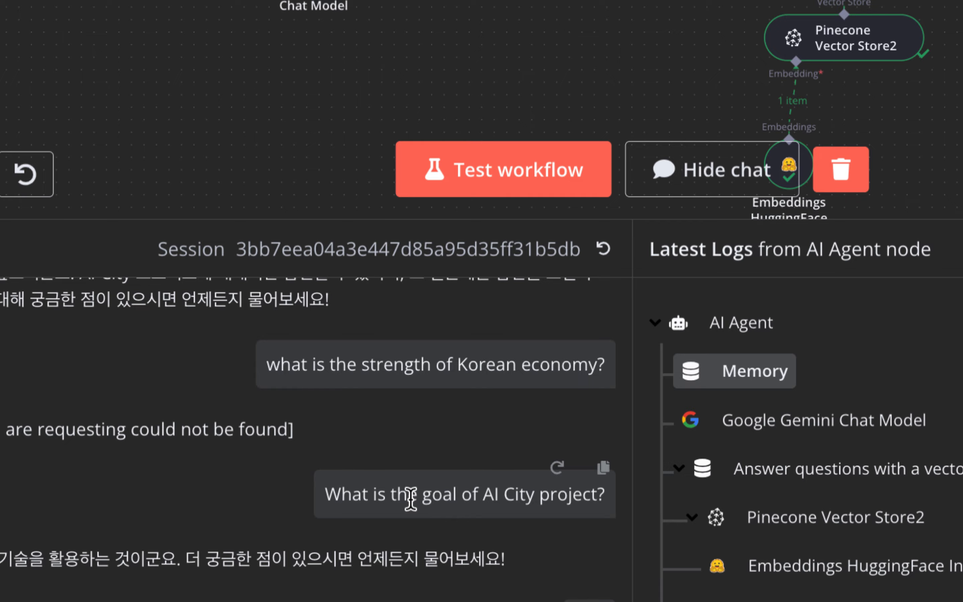
pyautogui.tripleClick(410, 499)
pyautogui.press('super+c')
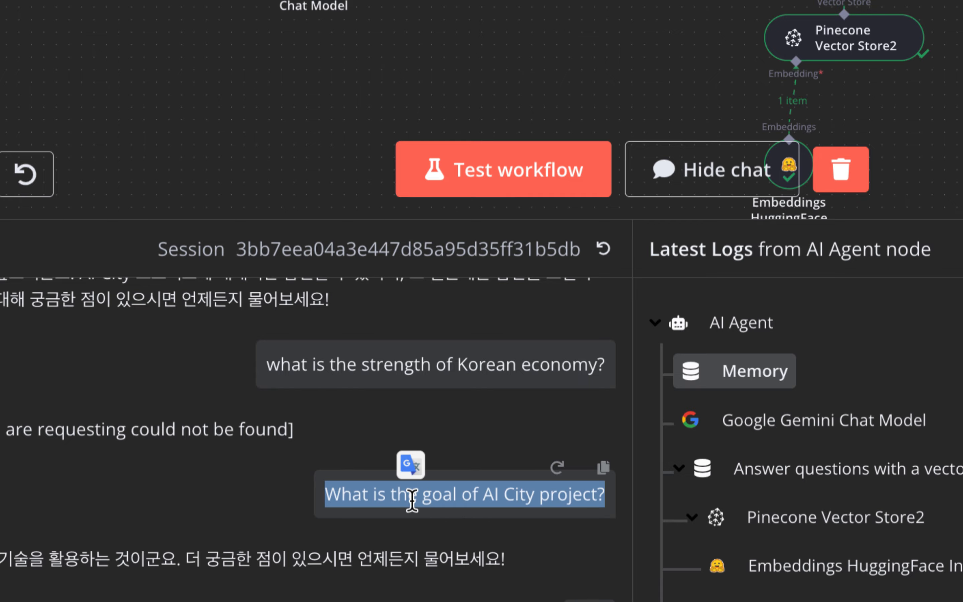
pyautogui.click(412, 502)
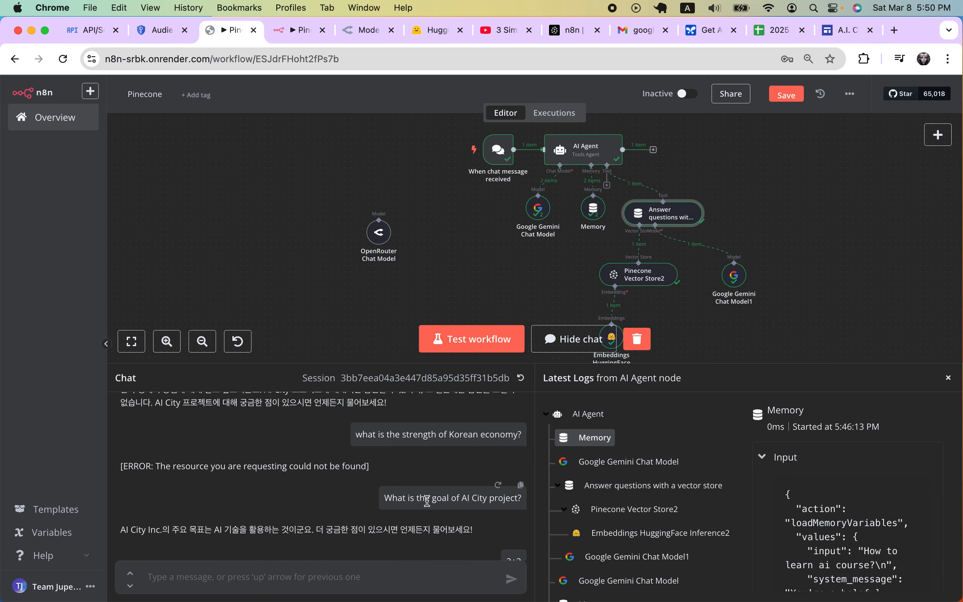
pyautogui.press('super+v')
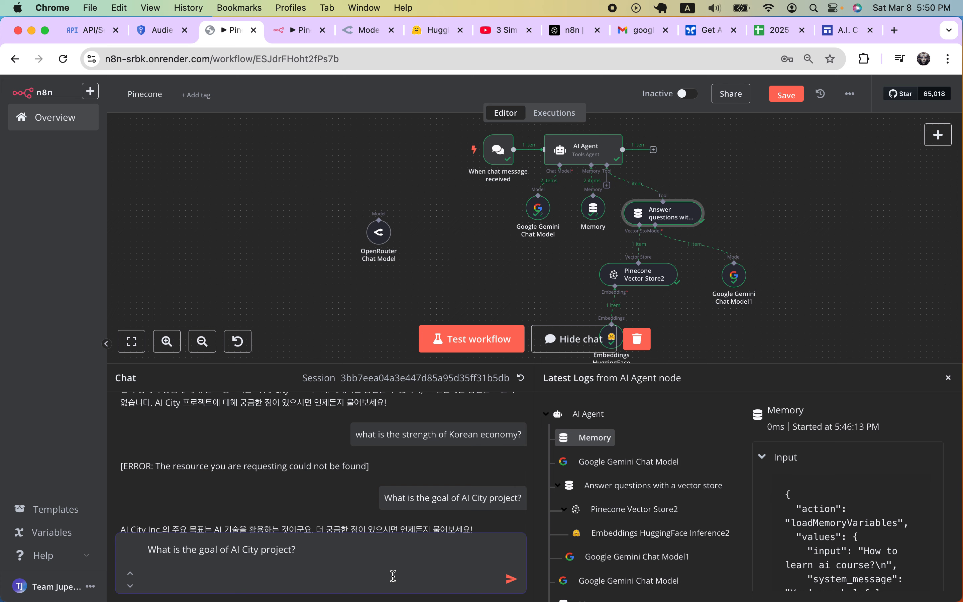
pyautogui.press('Return')
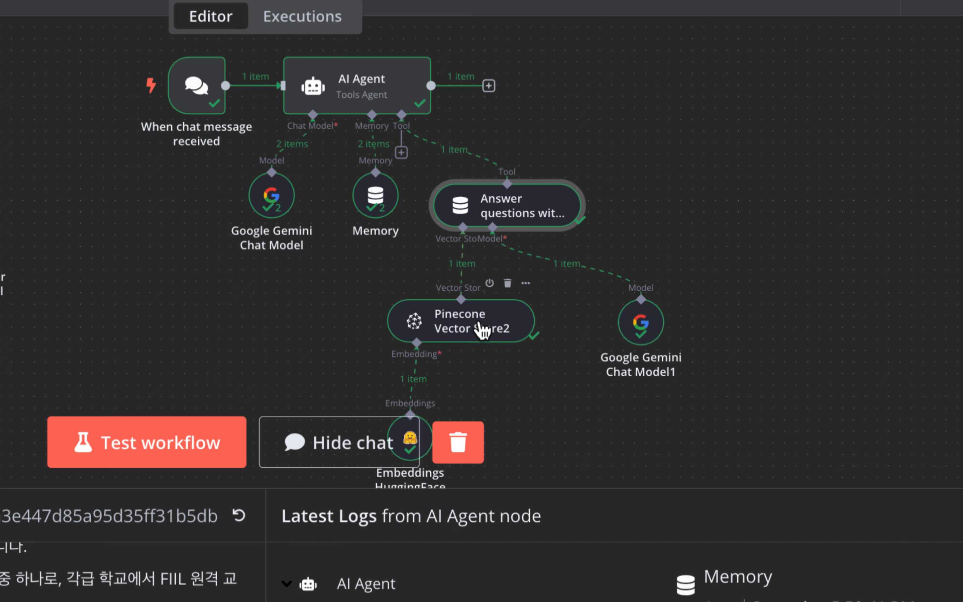
# - Compare the HuggingFace embeddings nodes attached to Pinecone Vector Store2 and to the Pinecone Vector Store fed by Google Drive
pyautogui.scroll(-4, 480, 328)
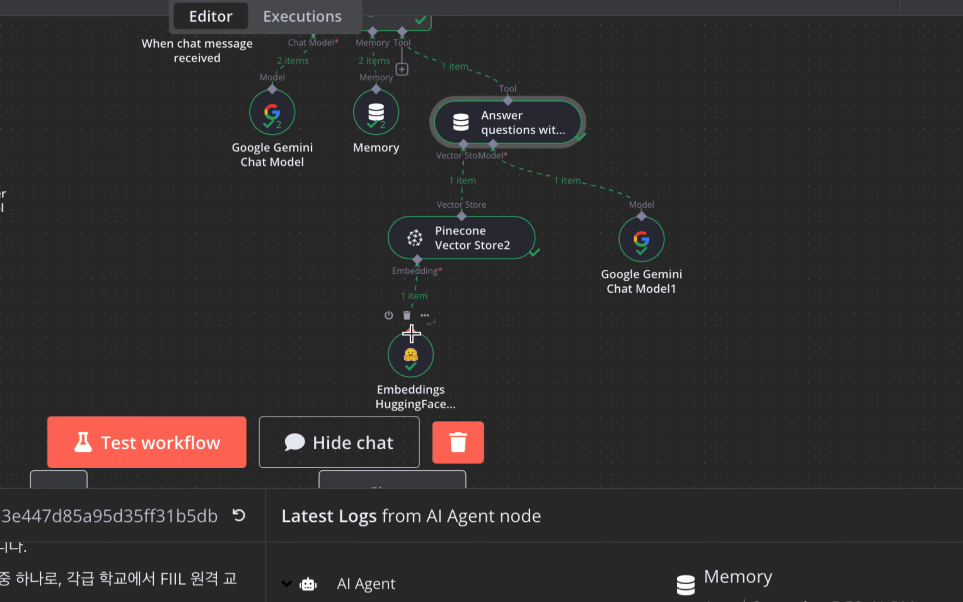
pyautogui.scroll(-8, 411, 334)
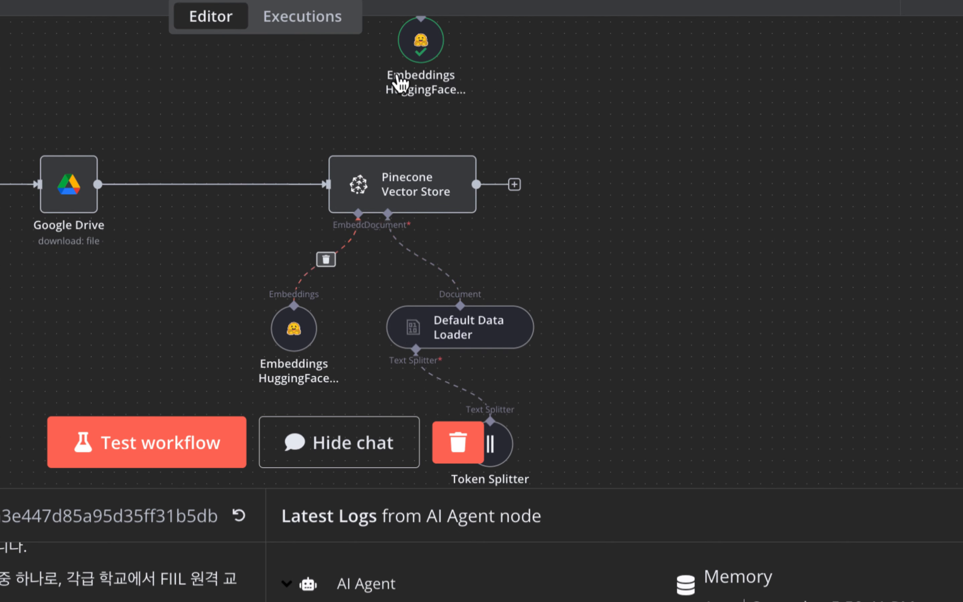
pyautogui.scroll(7, 409, 78)
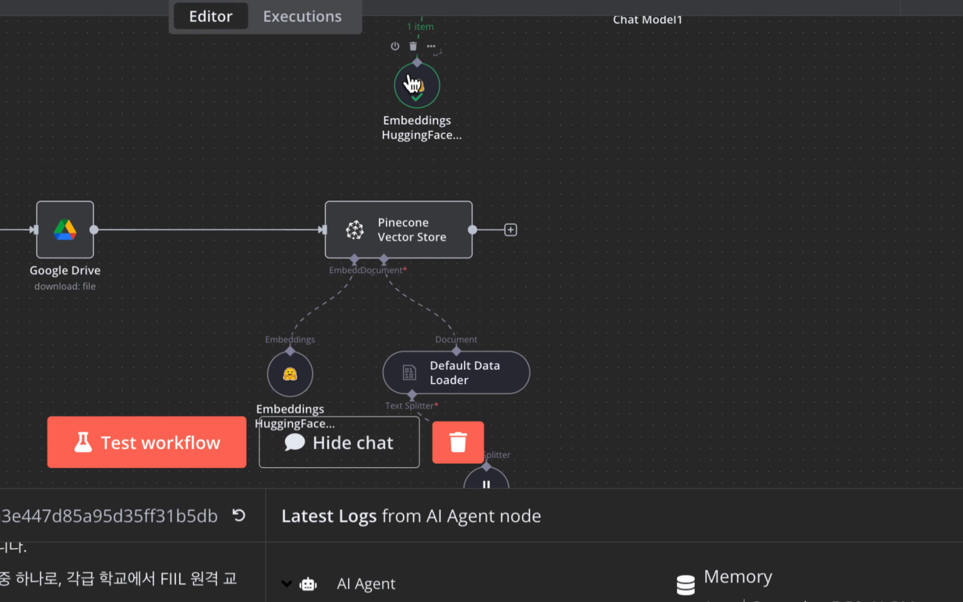
pyautogui.scroll(3, 409, 73)
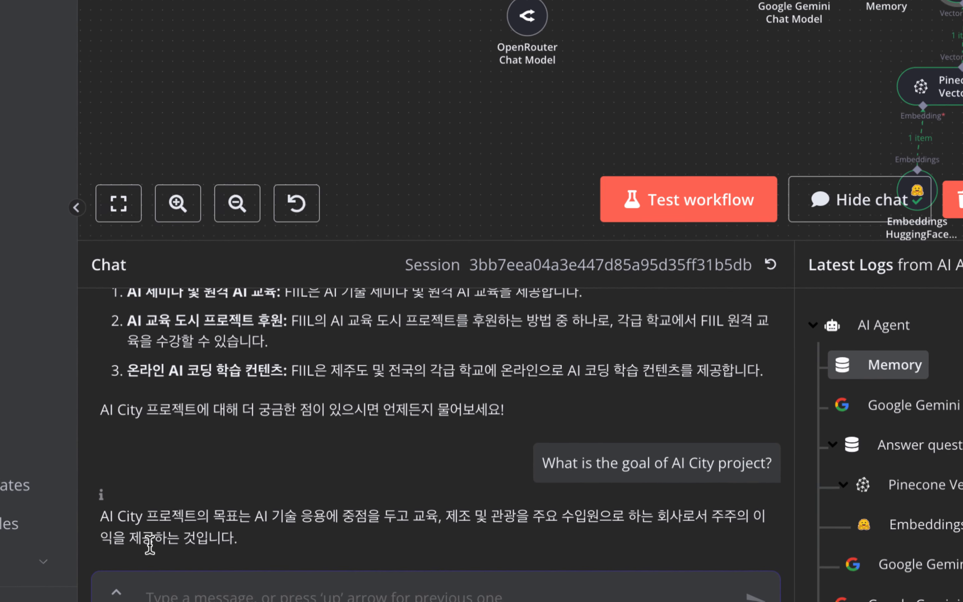
# - Read the agent's chat reply to the AI City project question, highlighting its text
pyautogui.moveTo(683, 461); pyautogui.dragTo(767, 489)
pyautogui.click(267, 520)
pyautogui.tripleClick(266, 521)
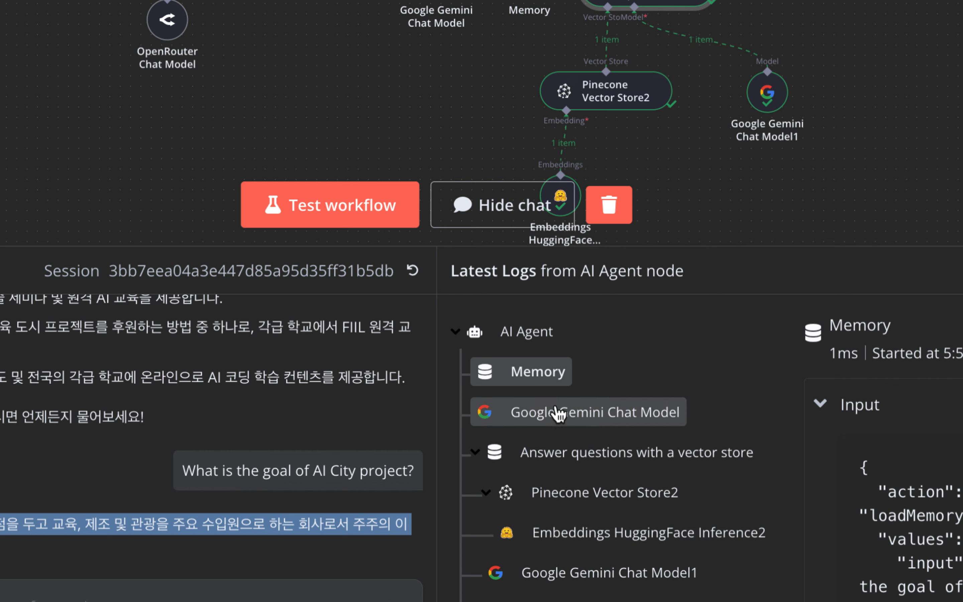
# - Trace the run through the workflow's nodes and examine the input of Pinecone Vector Store2 in the AI Agent's latest logs
pyautogui.scroll(-1, 657, 372)
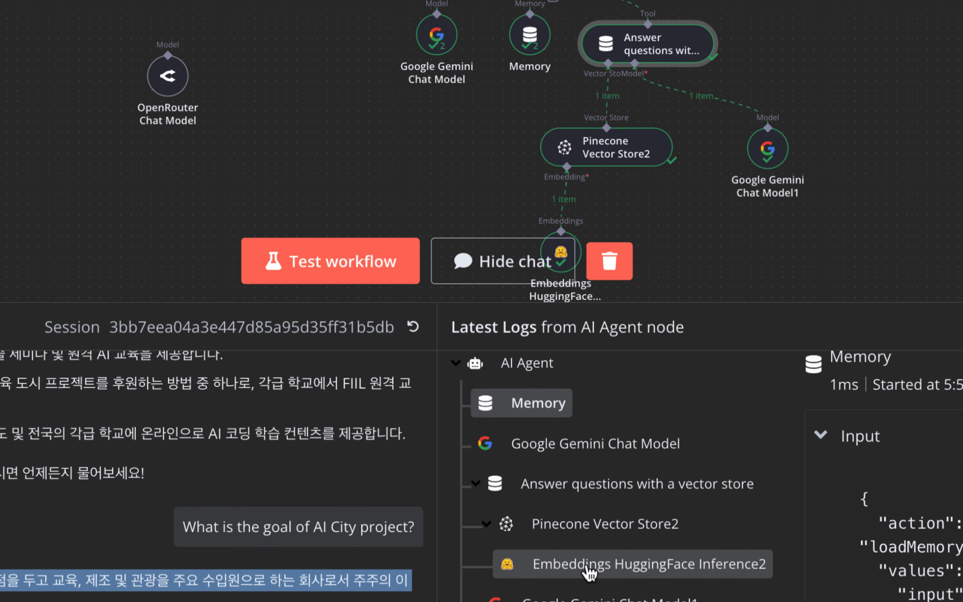
pyautogui.scroll(-4, 702, 195)
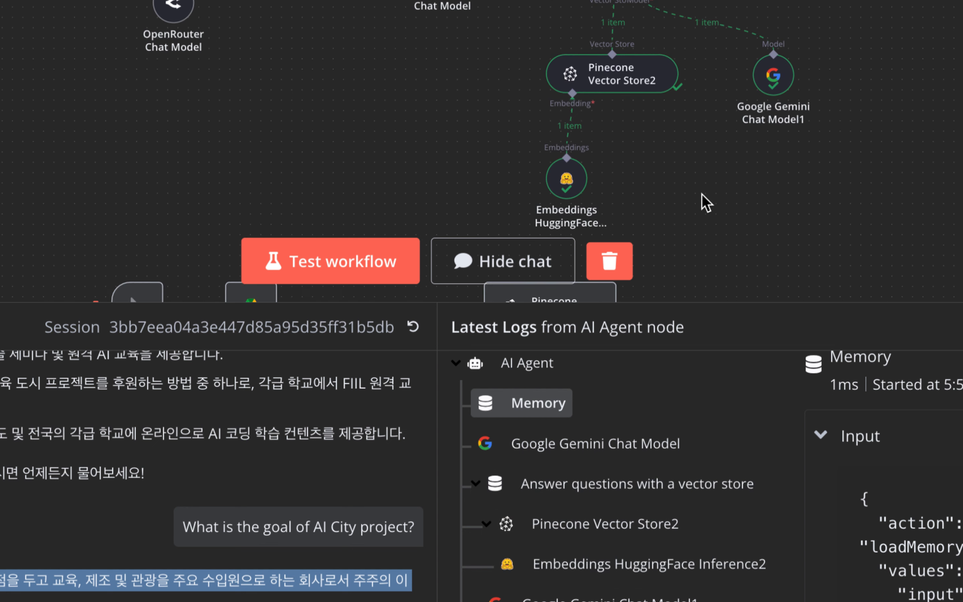
pyautogui.moveTo(568, 205)
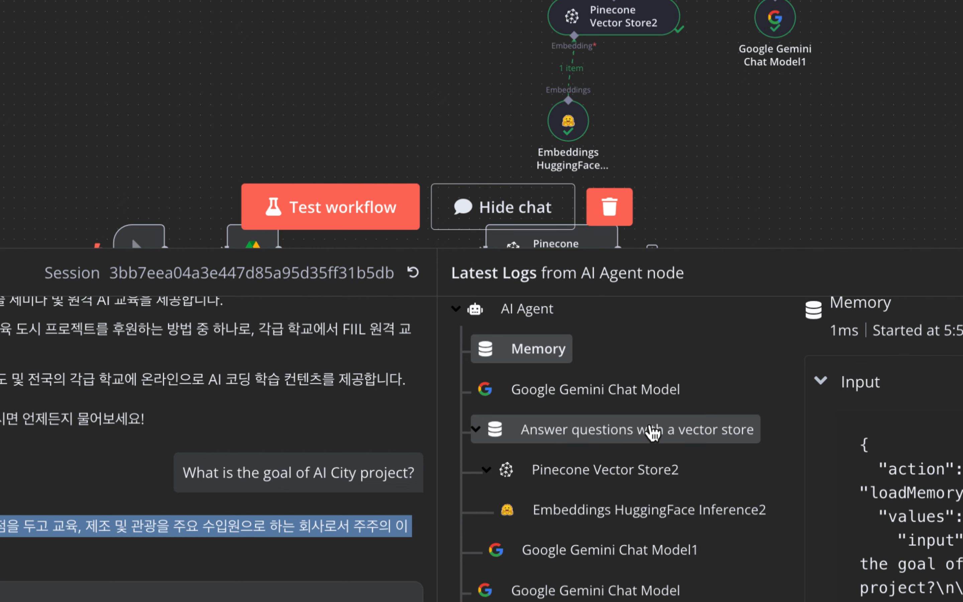
pyautogui.scroll(5, 736, 176)
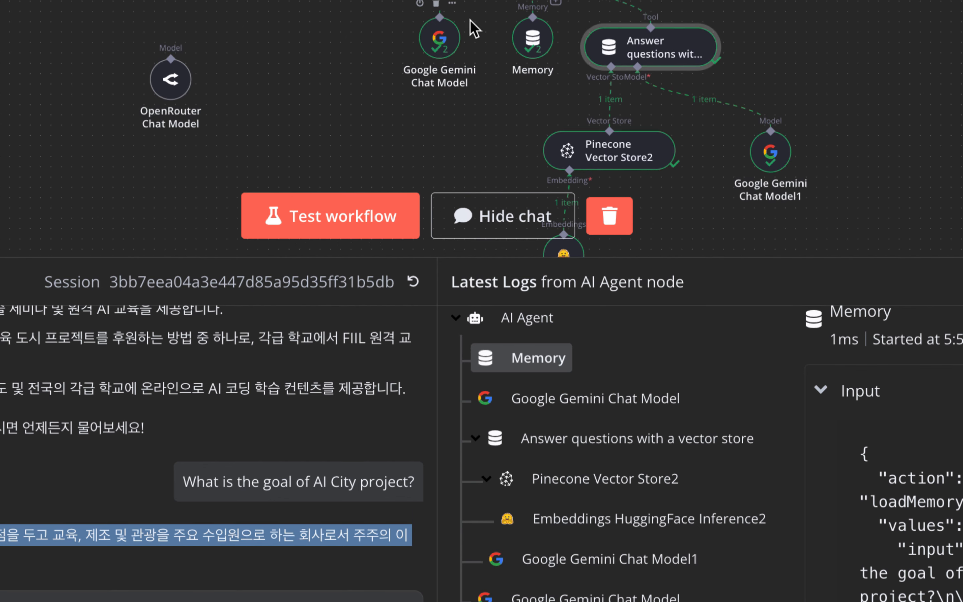
pyautogui.scroll(3, 444, 73)
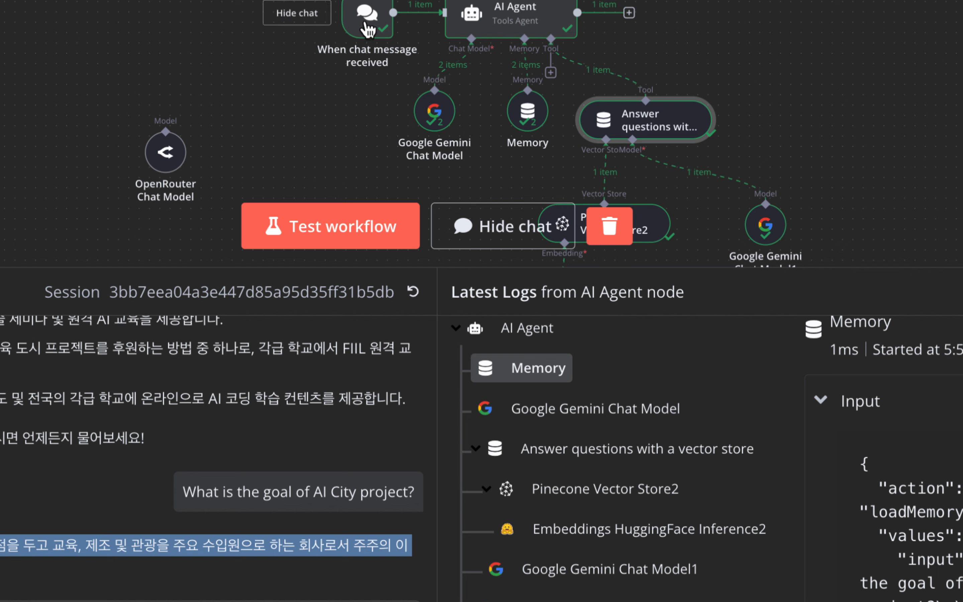
pyautogui.click(672, 493)
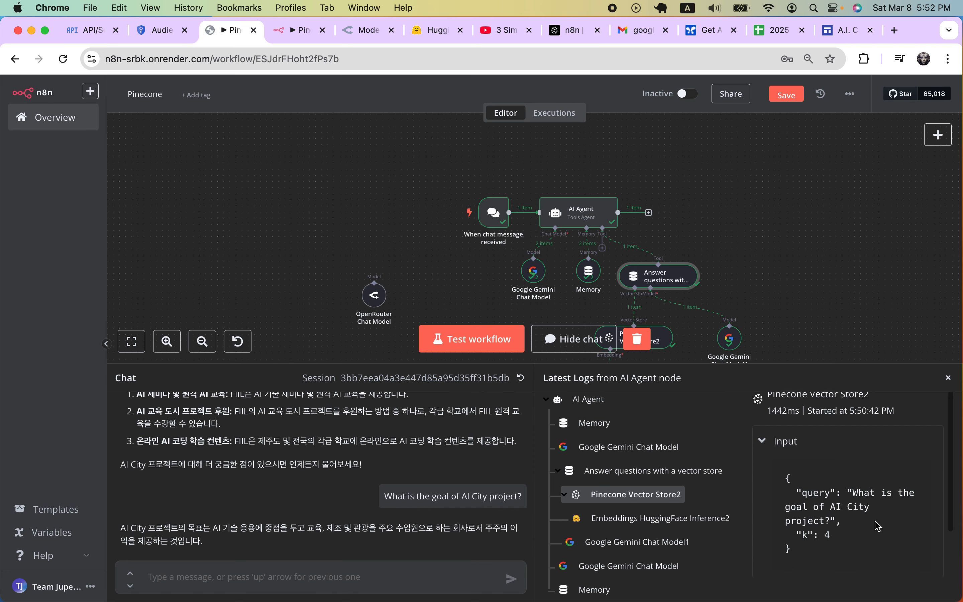
pyautogui.scroll(-3, 877, 525)
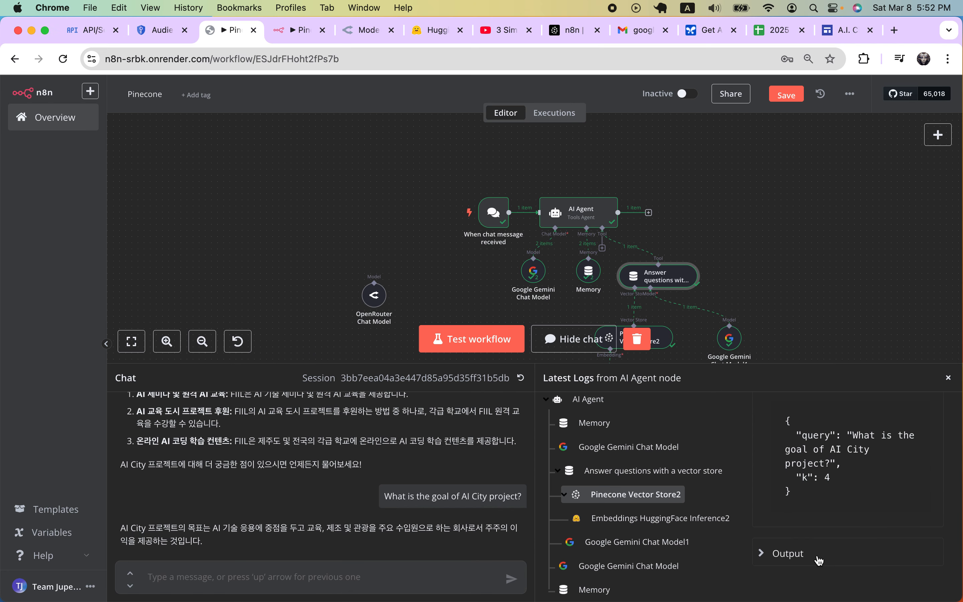
# - Read the documents returned in Pinecone Vector Store2's log output and trace the Google Drive ingestion branch with its HuggingFace embeddings
pyautogui.scroll(-10, 836, 537)
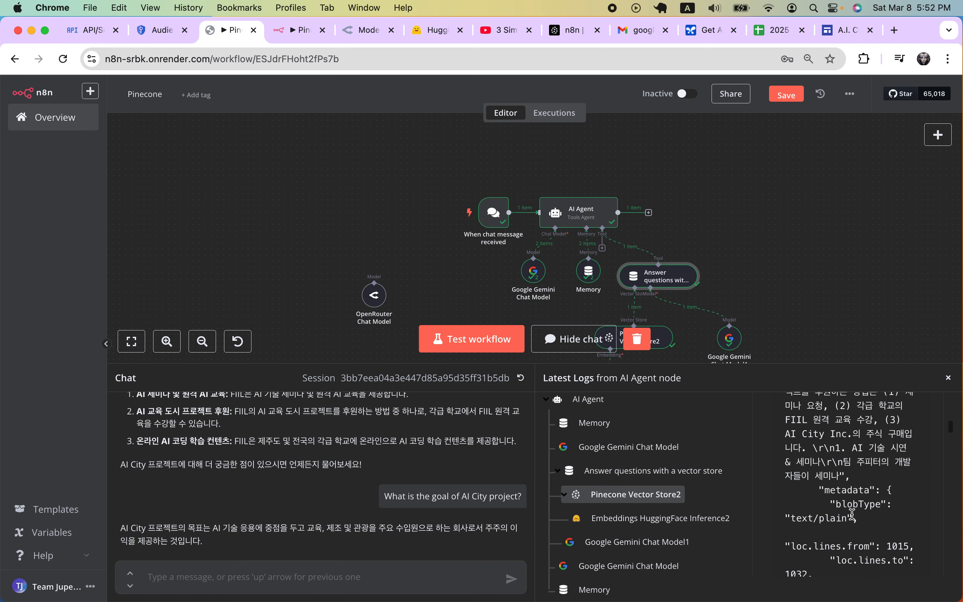
pyautogui.scroll(-8, 852, 514)
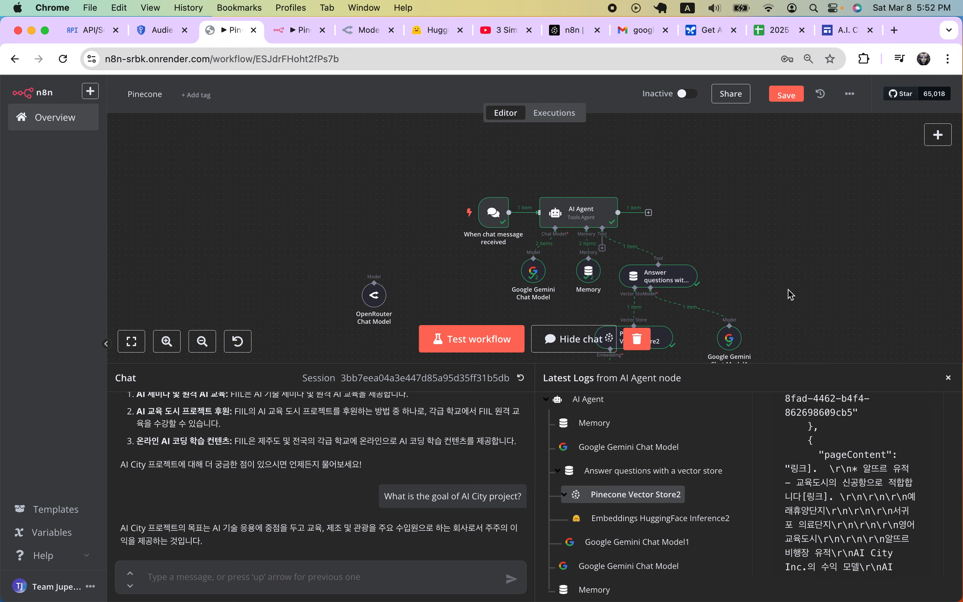
pyautogui.scroll(-10, 791, 295)
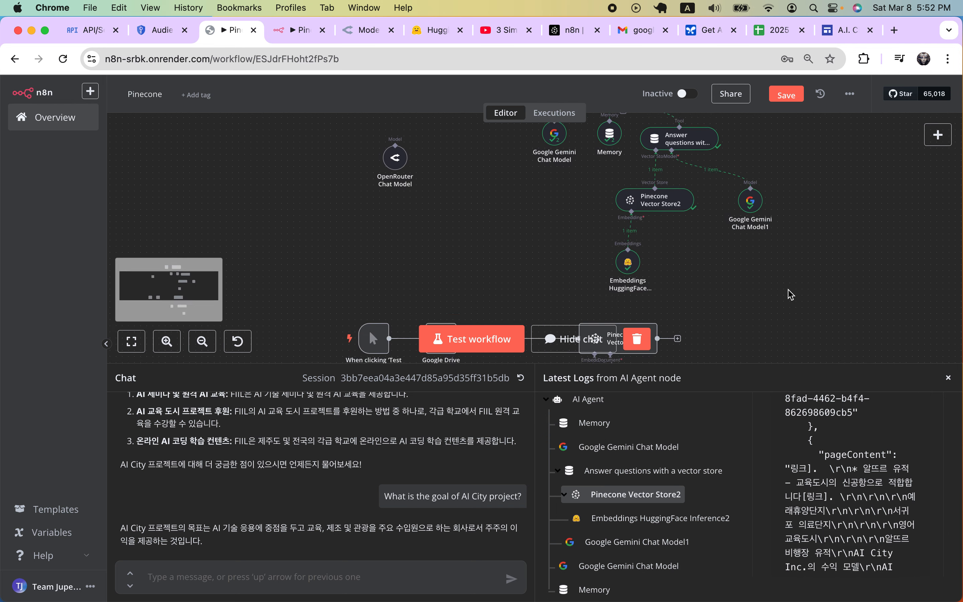
pyautogui.scroll(-6, 791, 295)
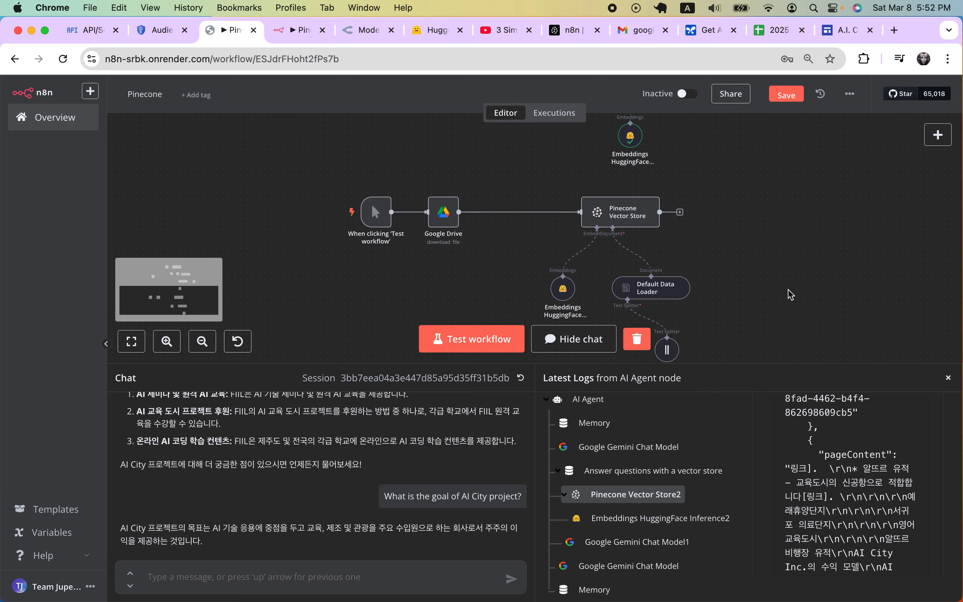
pyautogui.scroll(-2, 790, 295)
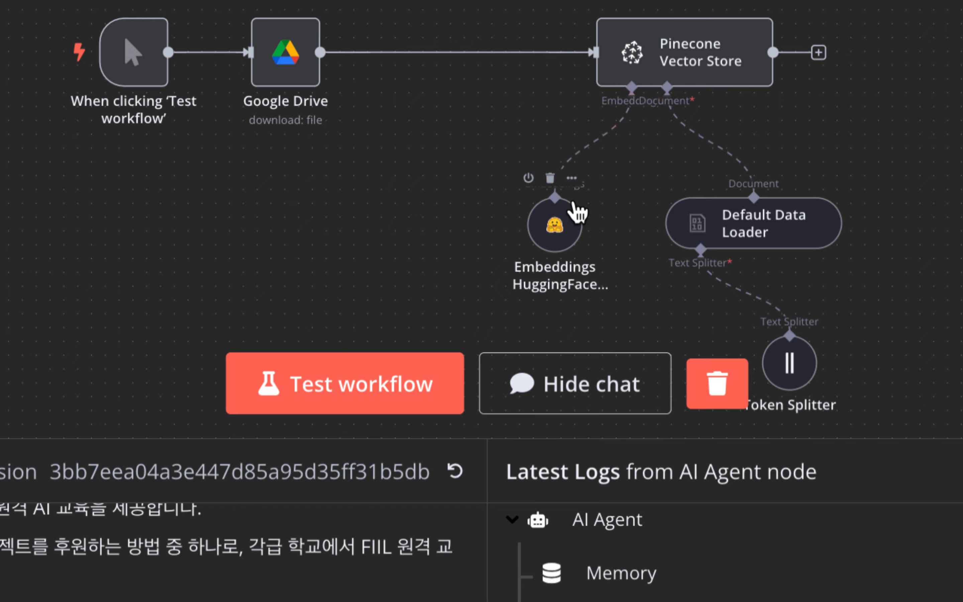
pyautogui.scroll(10, 577, 211)
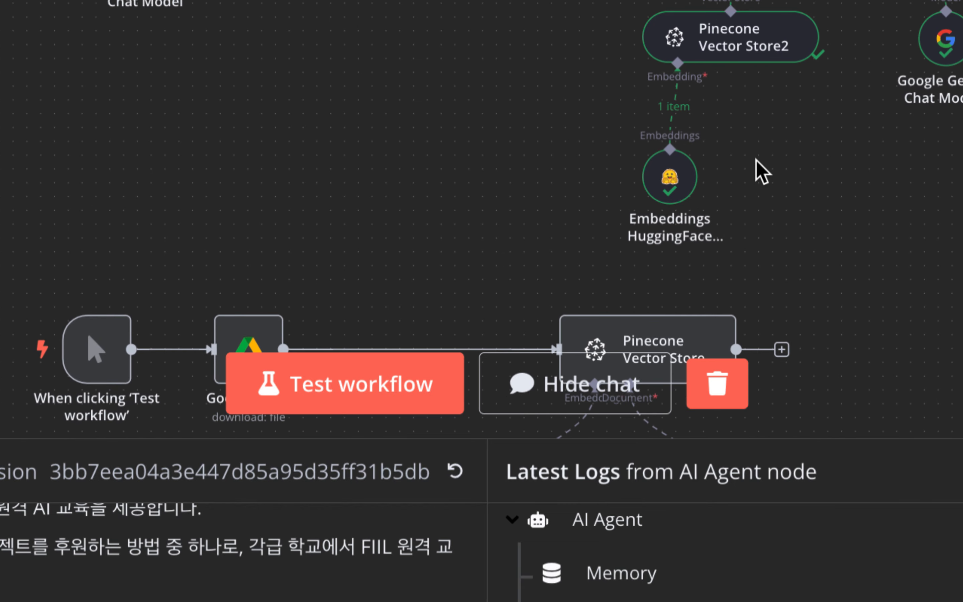
pyautogui.scroll(3, 756, 171)
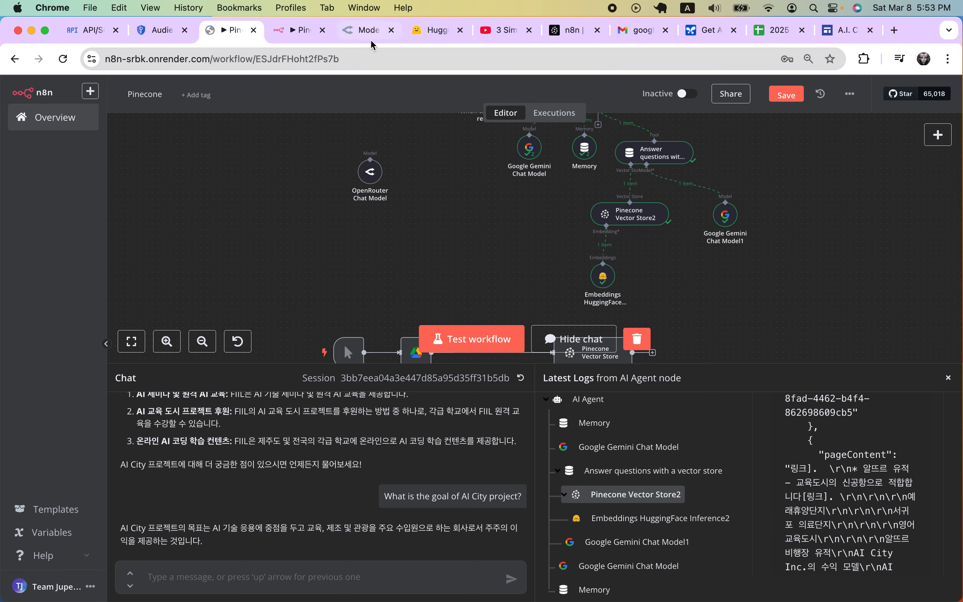
# - Switch to the Pinecone console, review the n8n index's dimensions and model, and return to the list of indexes
pyautogui.click(564, 40)
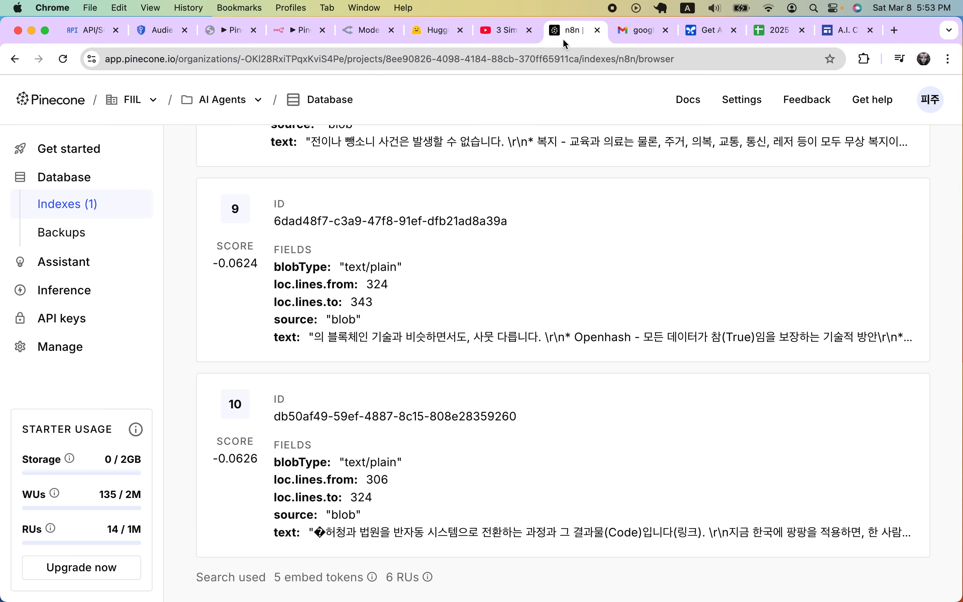
pyautogui.scroll(15, 374, 234)
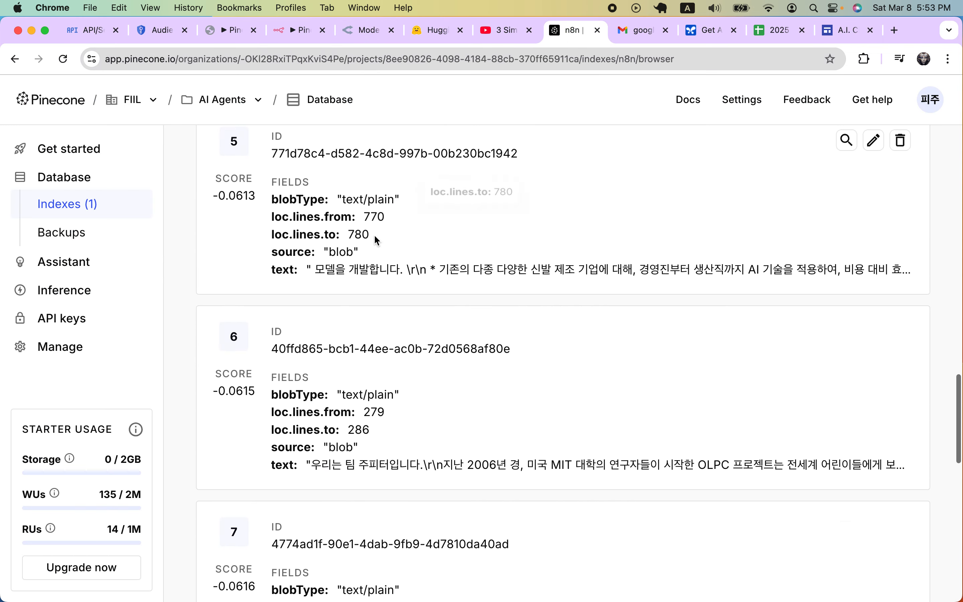
pyautogui.scroll(20, 374, 234)
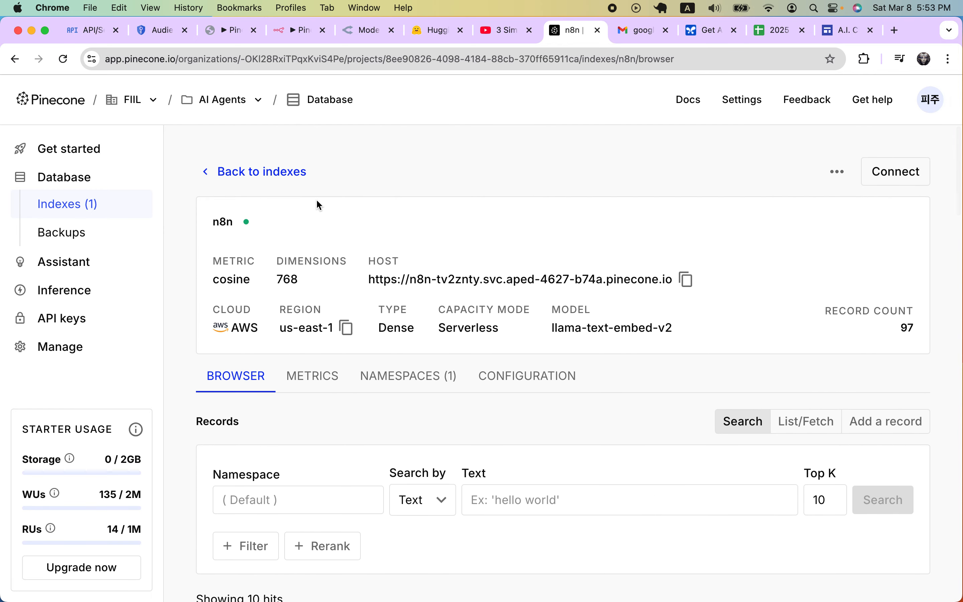
pyautogui.click(274, 176)
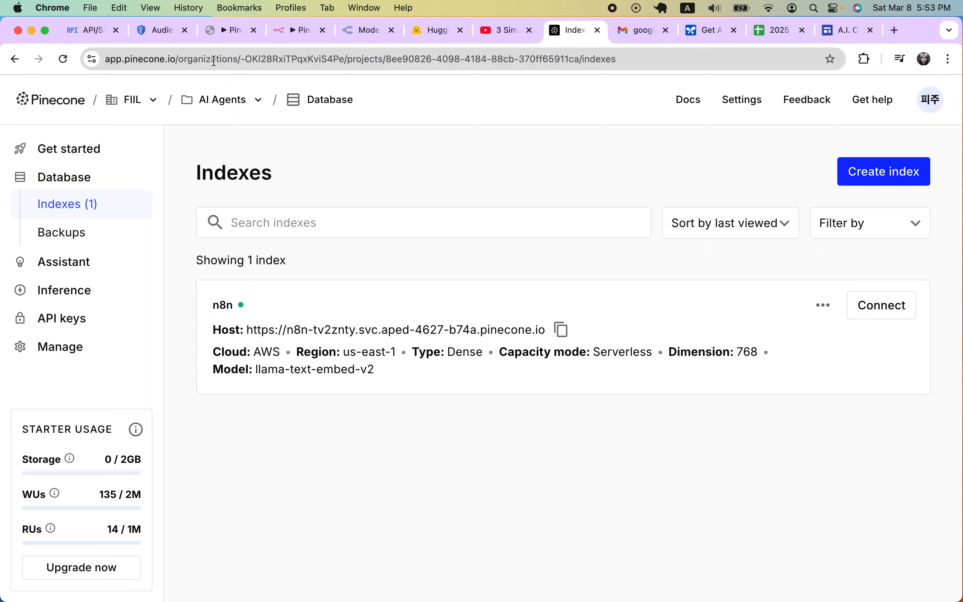
# - Back in n8n, examine the dimension note and output vector of the HuggingFace embeddings node under Pinecone Vector Store2
pyautogui.click(238, 30)
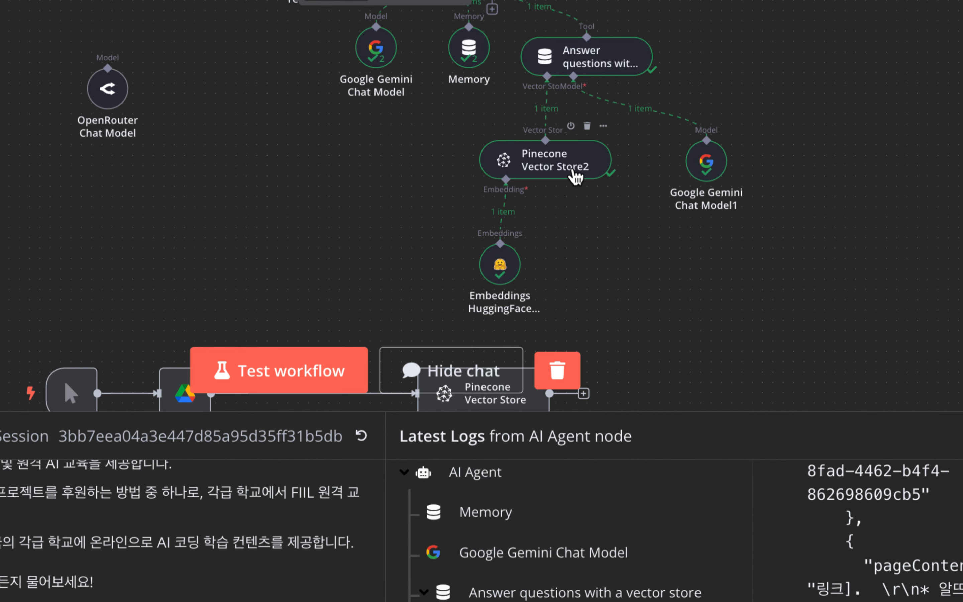
pyautogui.doubleClick(496, 268)
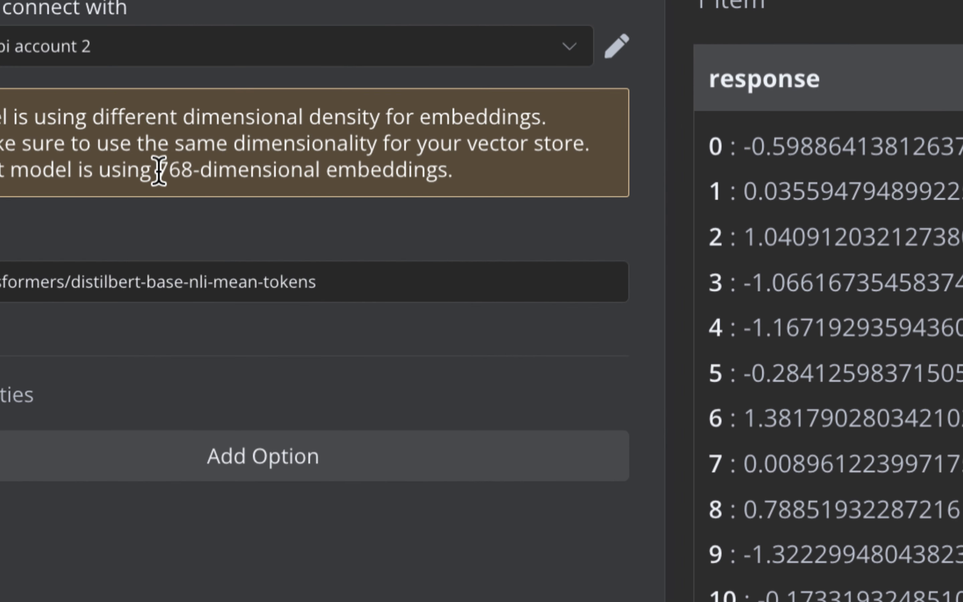
pyautogui.moveTo(192, 172); pyautogui.dragTo(289, 177)
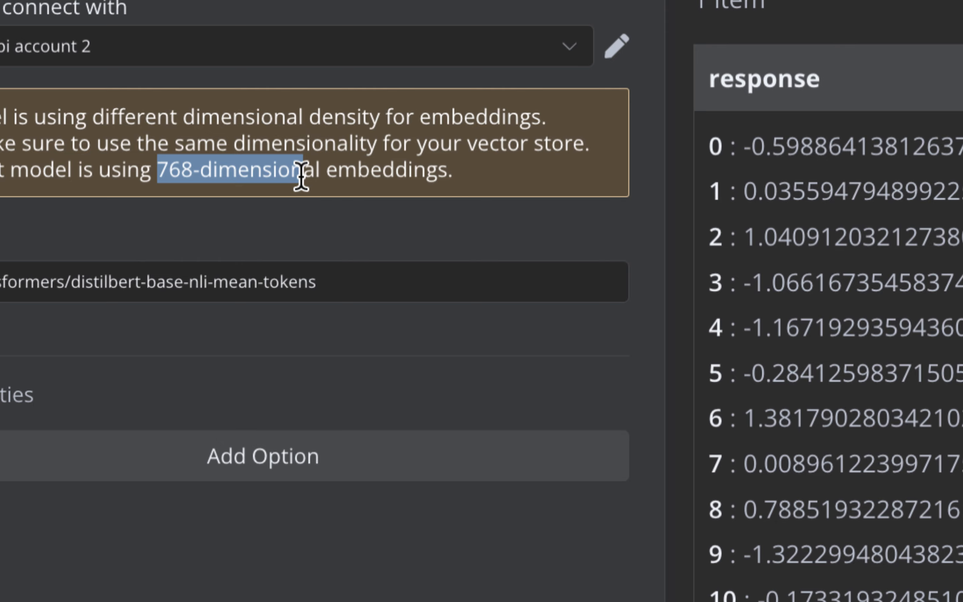
pyautogui.moveTo(302, 177); pyautogui.dragTo(301, 177)
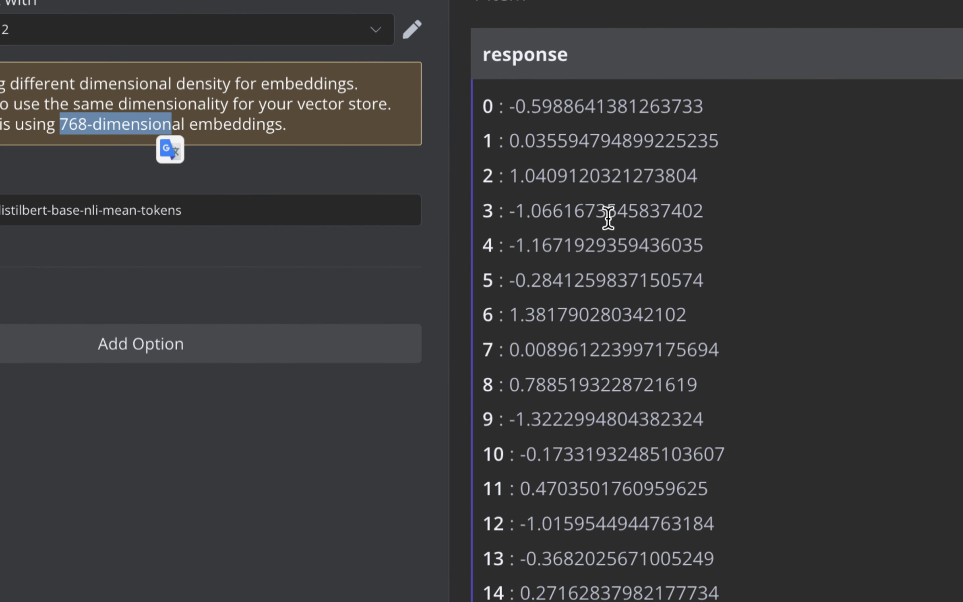
pyautogui.scroll(-15, 643, 242)
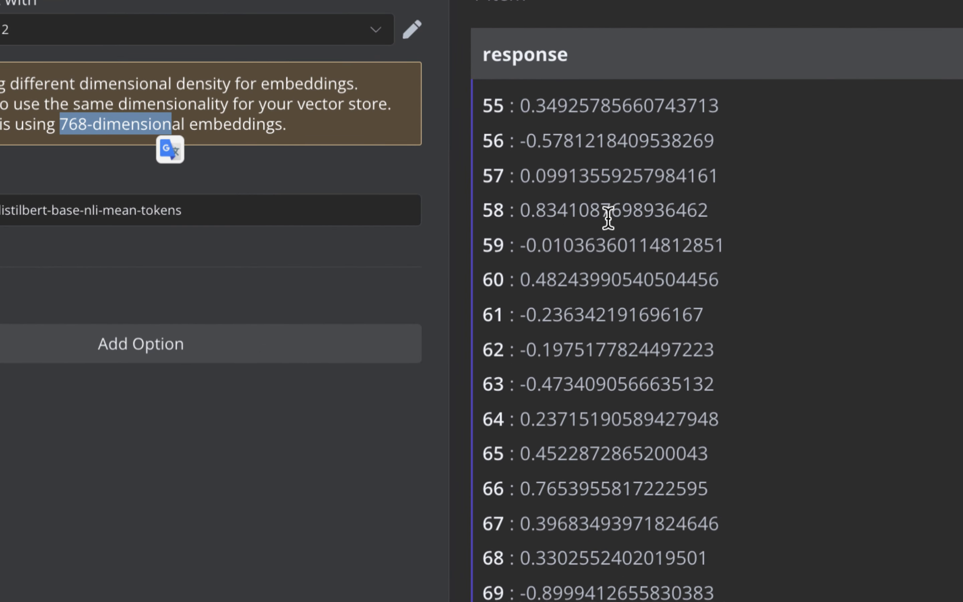
pyautogui.scroll(-15, 608, 218)
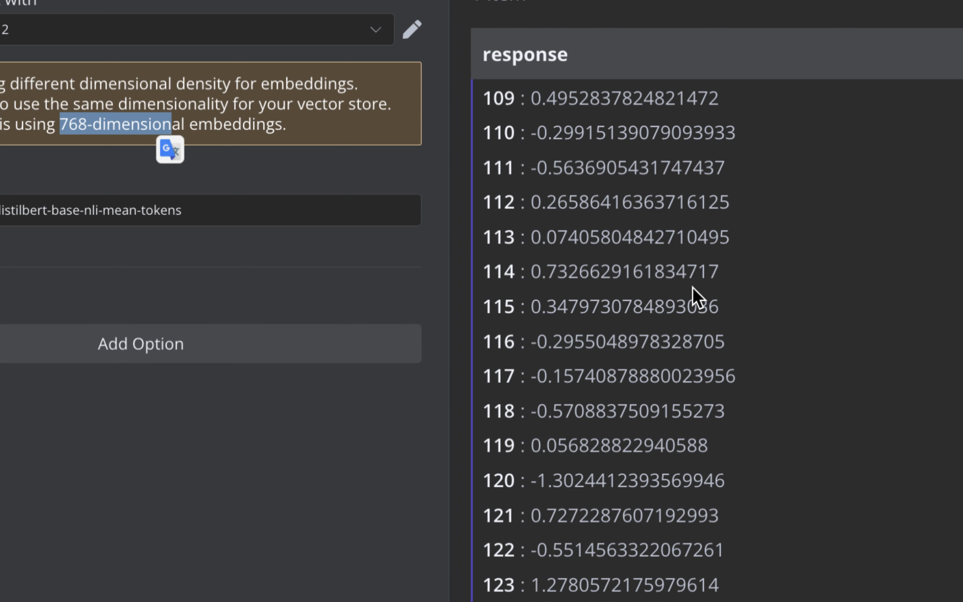
pyautogui.scroll(-10, 695, 297)
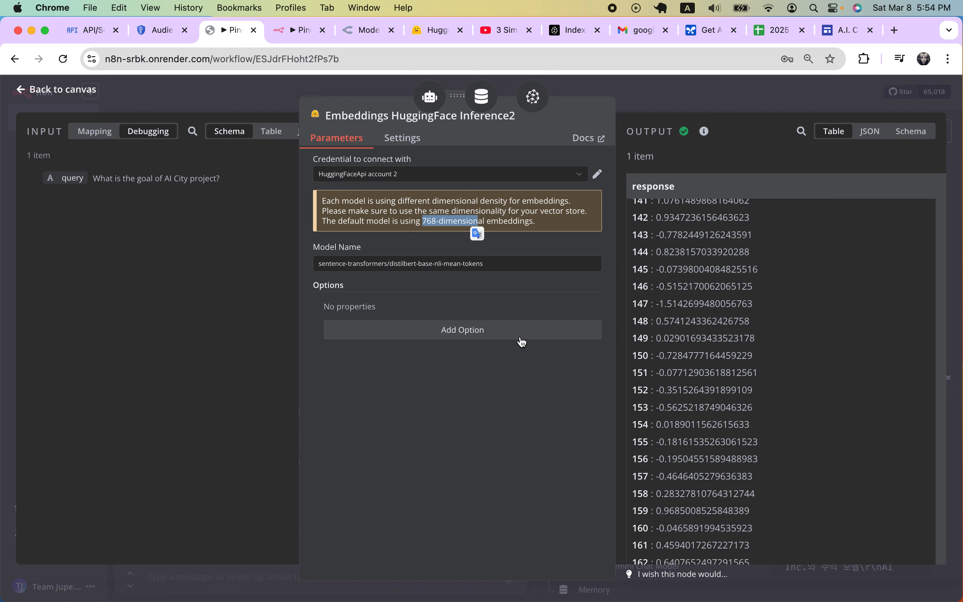
pyautogui.click(205, 334)
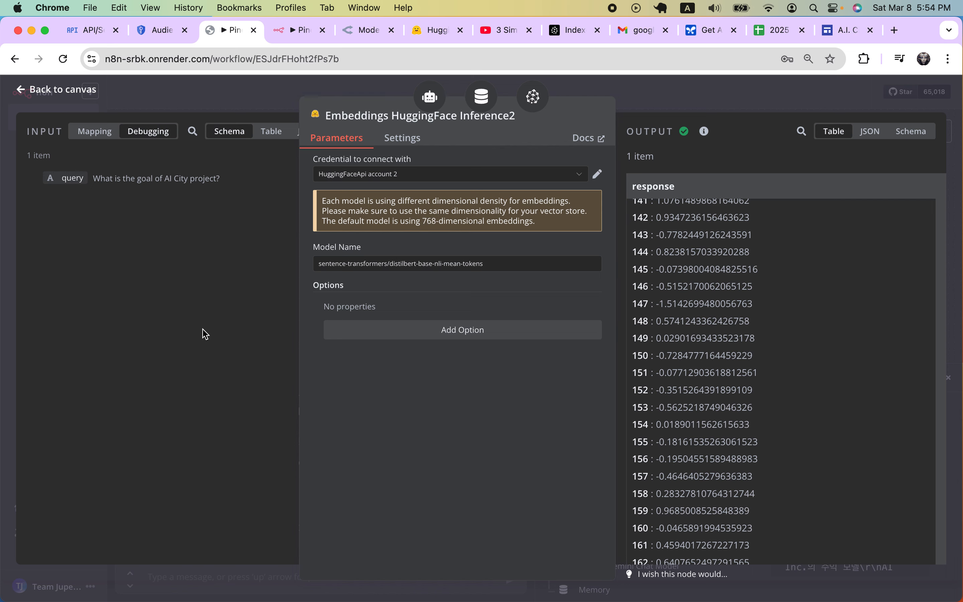
pyautogui.press('Escape')
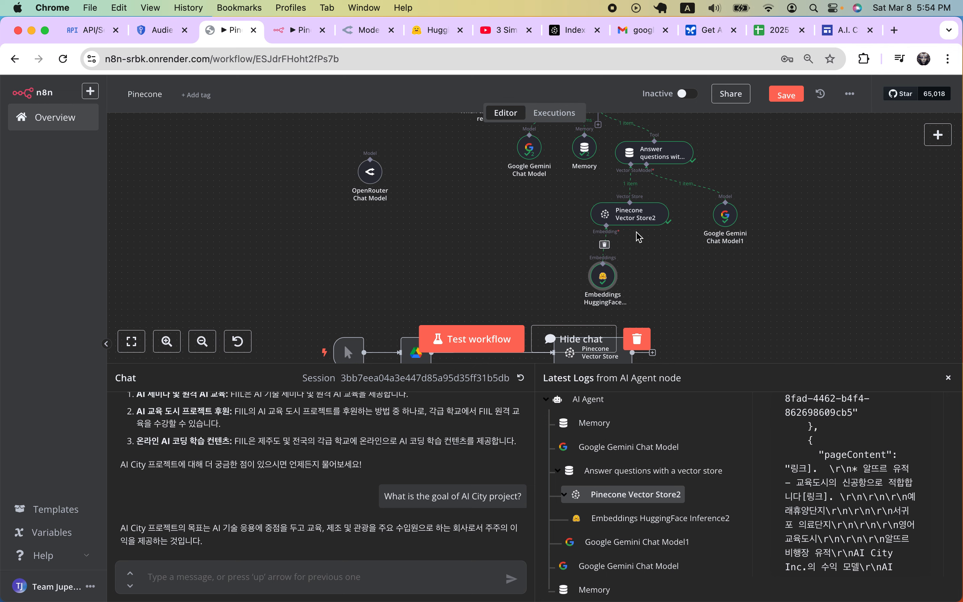
# - Inspect Pinecone Vector Store2's parameters and the credentials available to it, keeping its current account
pyautogui.doubleClick(651, 219)
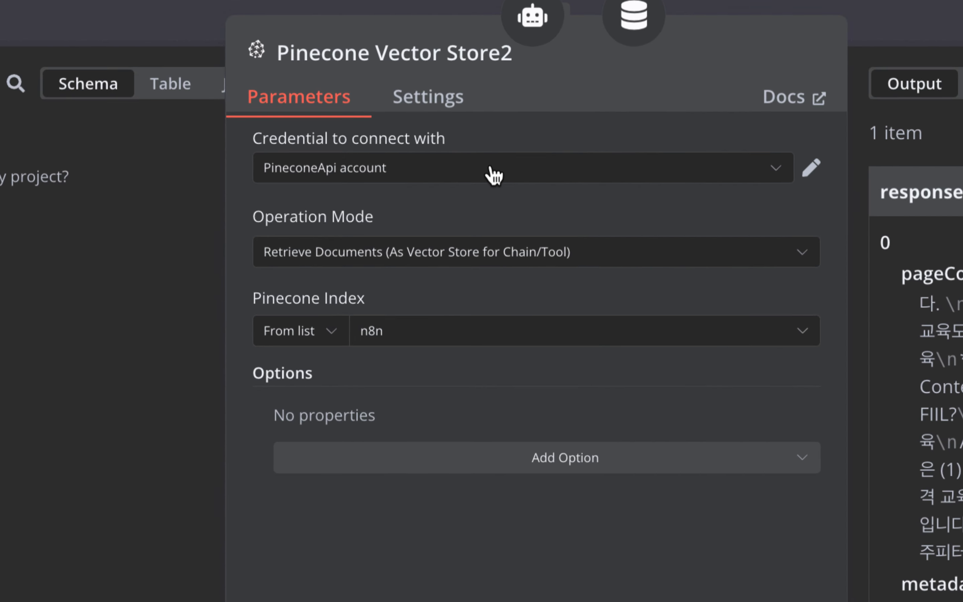
pyautogui.click(494, 174)
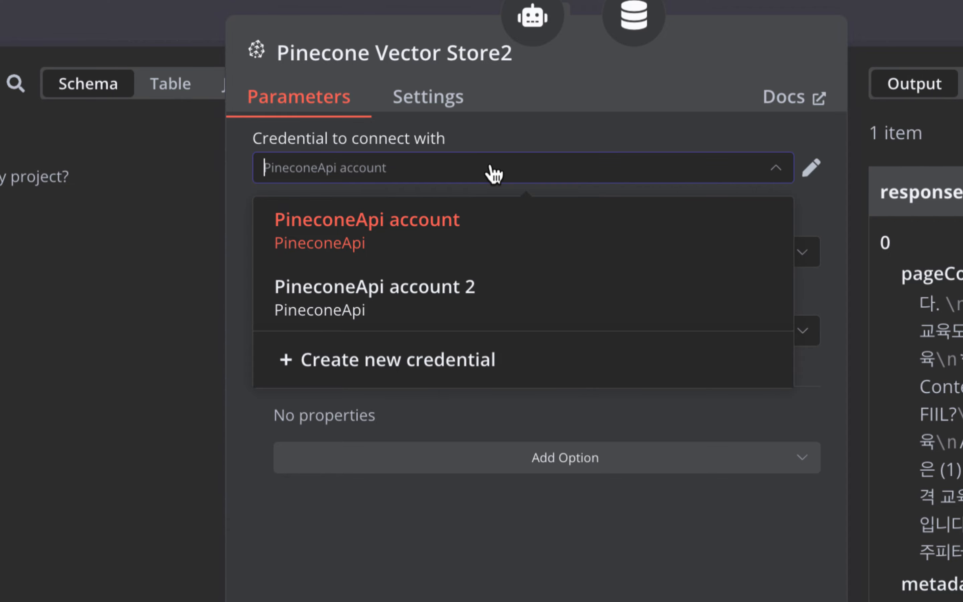
pyautogui.click(525, 85)
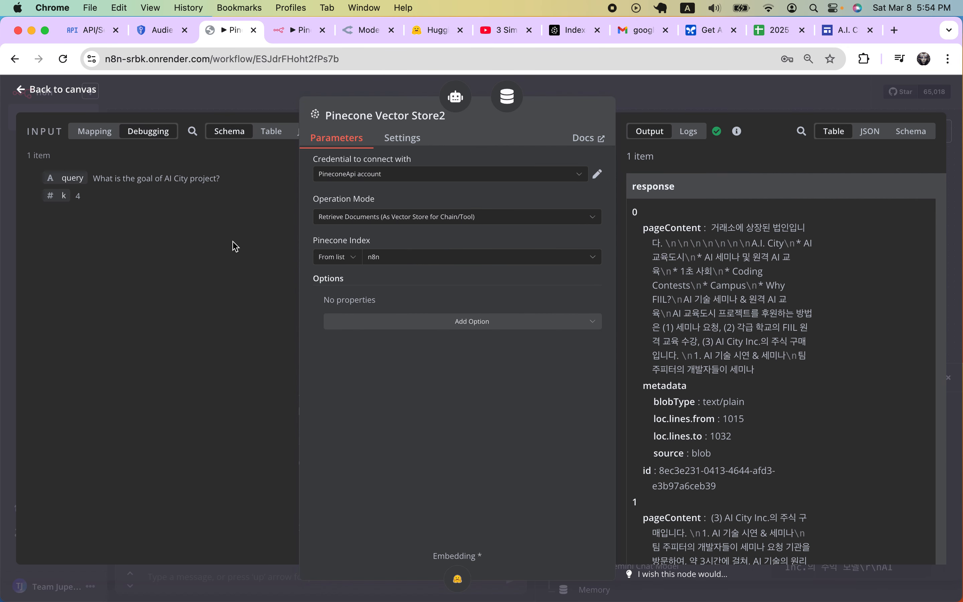
pyautogui.press('Escape')
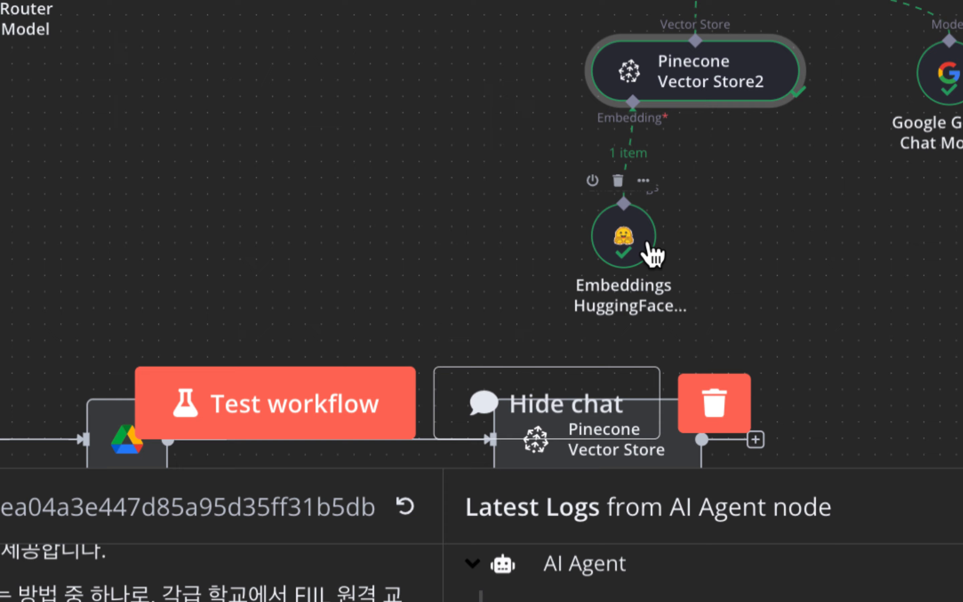
# - Check the model name and default embedding dimensionality in the Embeddings HuggingFace Inference2 node
pyautogui.doubleClick(636, 250)
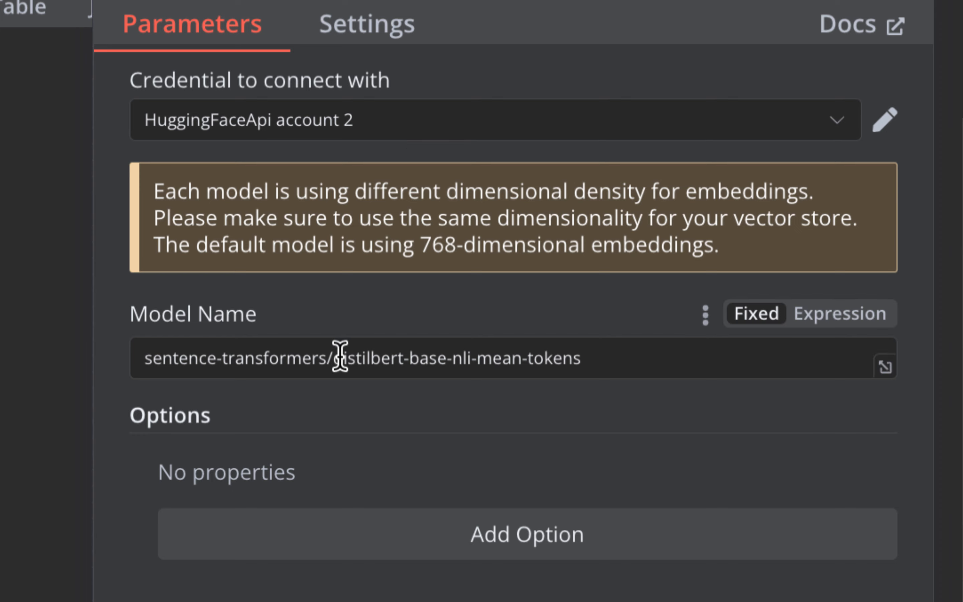
pyautogui.click(281, 365)
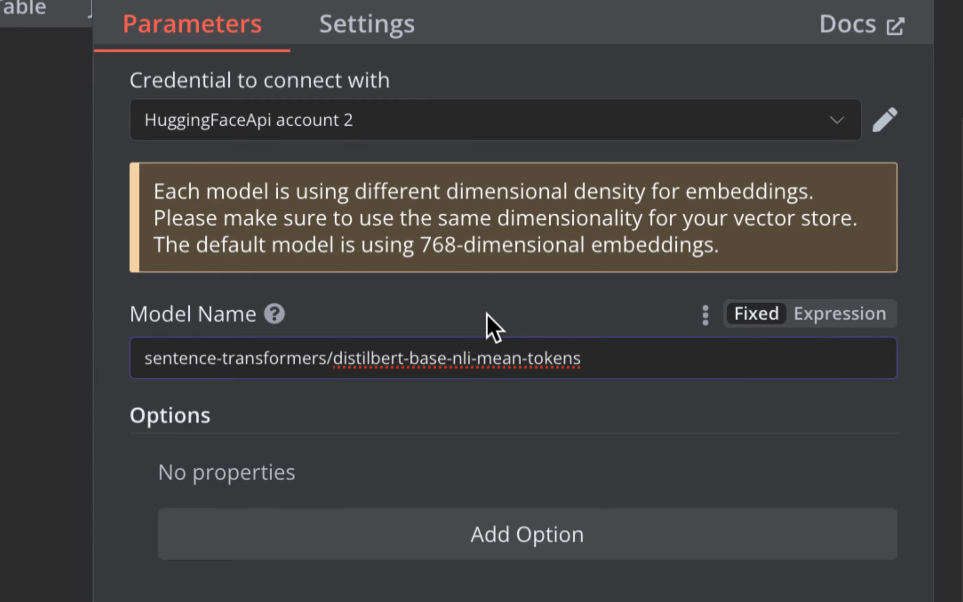
pyautogui.moveTo(421, 244); pyautogui.dragTo(463, 243)
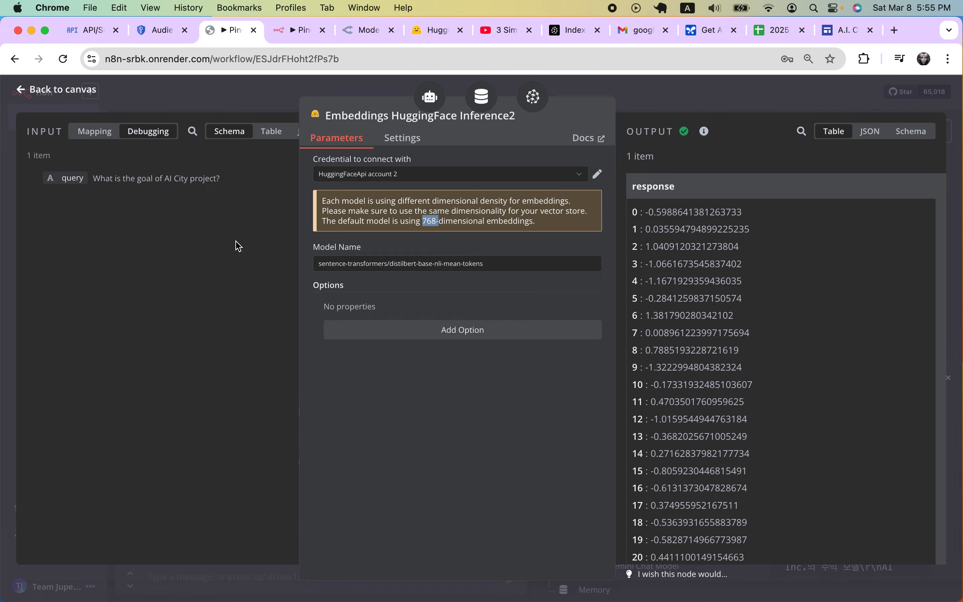
pyautogui.click(238, 246)
pyautogui.press('Escape')
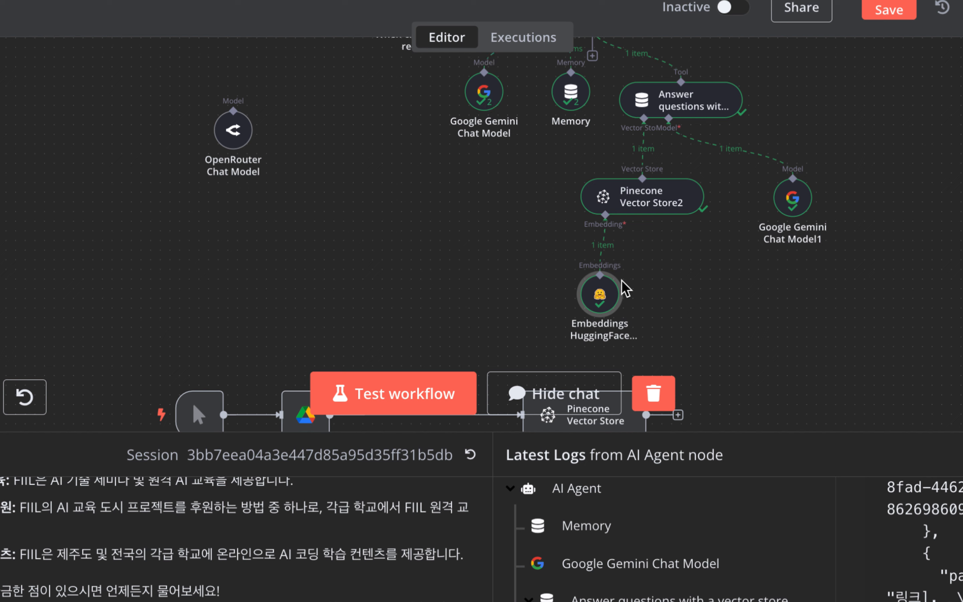
# - Disconnect the HuggingFace embeddings from Pinecone Vector Store2 to browse the alternative embeddings nodes, and restore the connection
pyautogui.moveTo(605, 251)
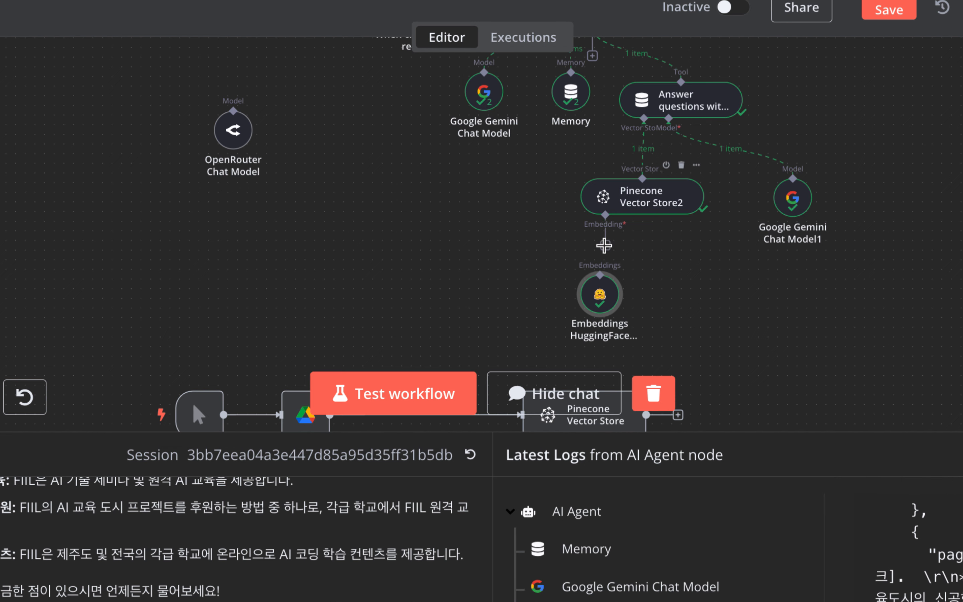
pyautogui.click(602, 244)
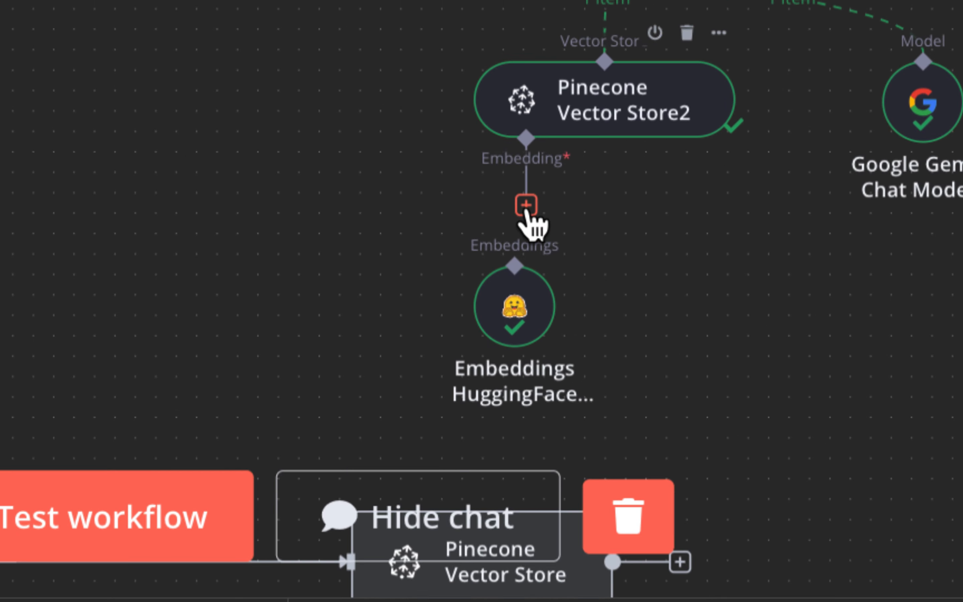
pyautogui.click(526, 207)
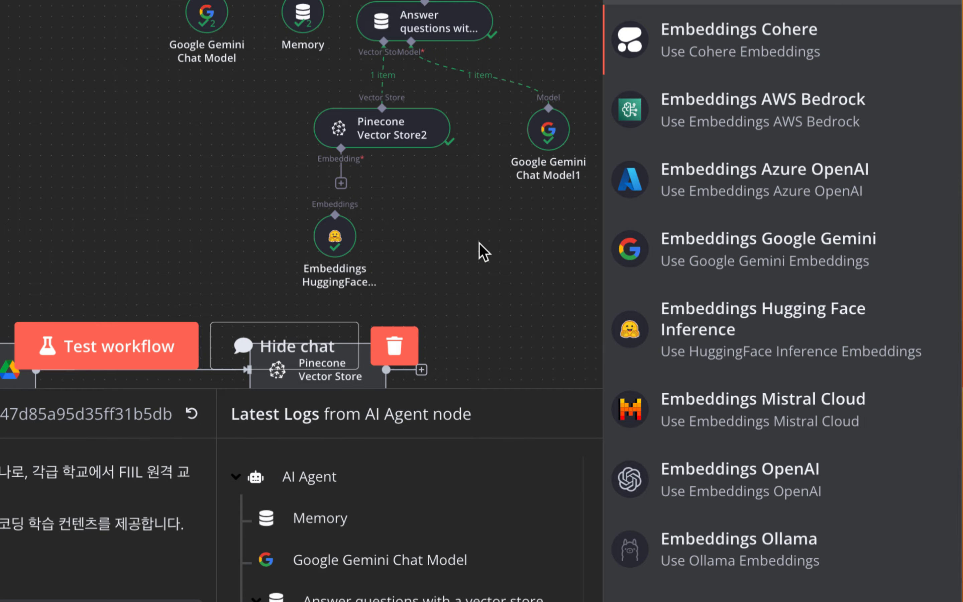
pyautogui.click(483, 250)
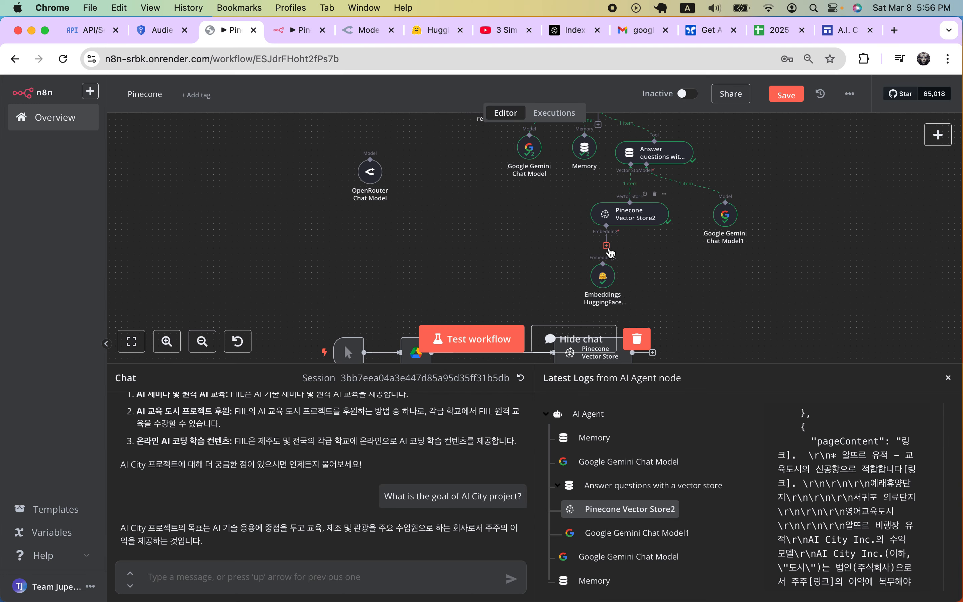
pyautogui.moveTo(608, 250); pyautogui.dragTo(603, 274)
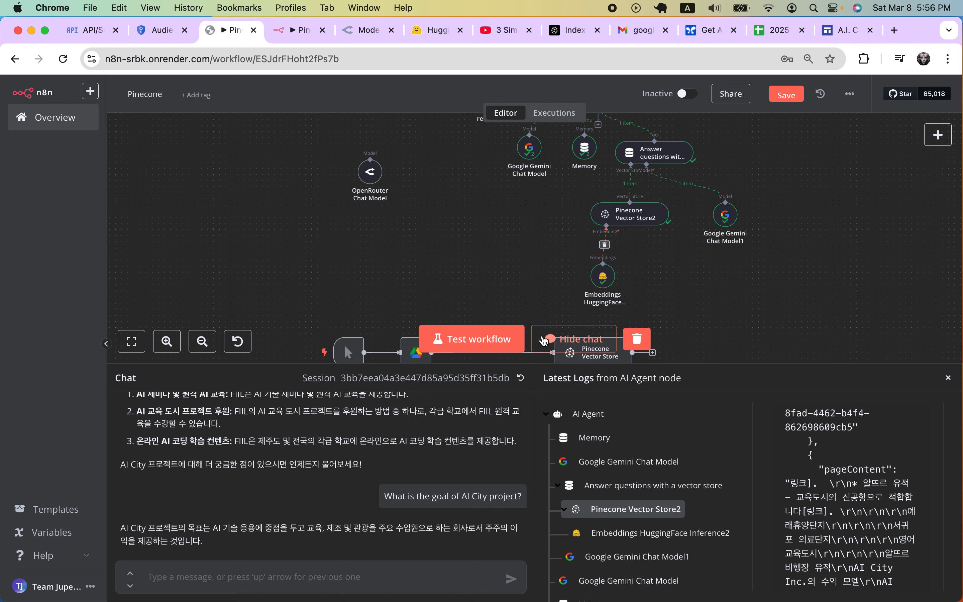
# - Hide the chat and logs so the canvas shows both the AI Agent and Google Drive branches
pyautogui.click(567, 338)
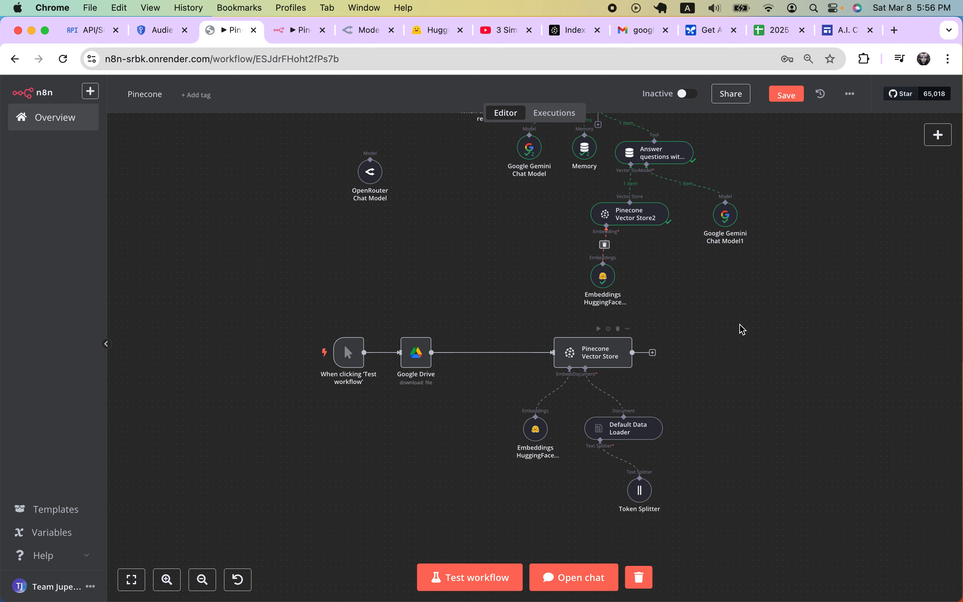
pyautogui.scroll(3, 752, 327)
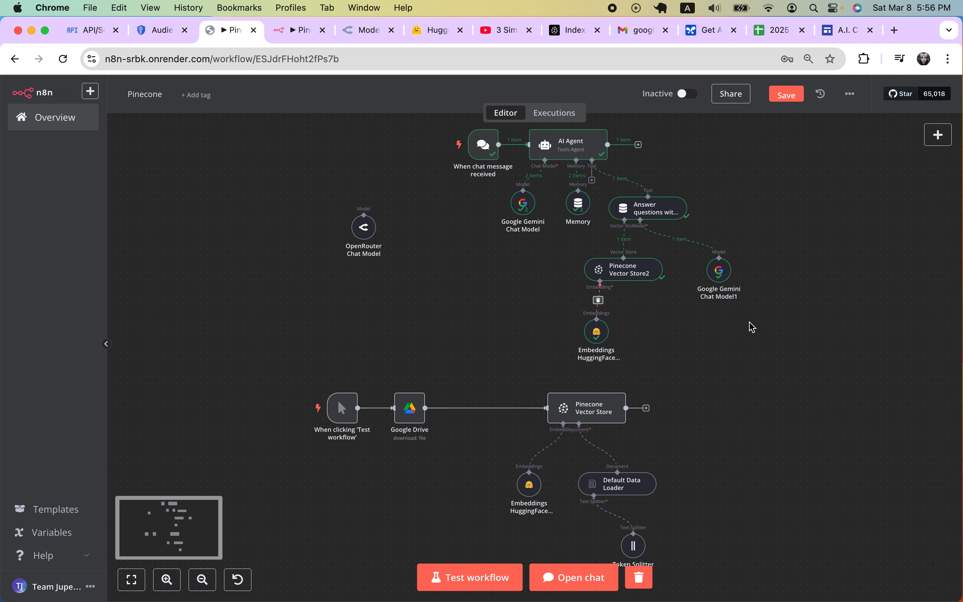
# - Switch to the Google Sheets notes and enter "n8n Repository => 팀 주피터 멤버 전용" in cell B2
pyautogui.click(780, 32)
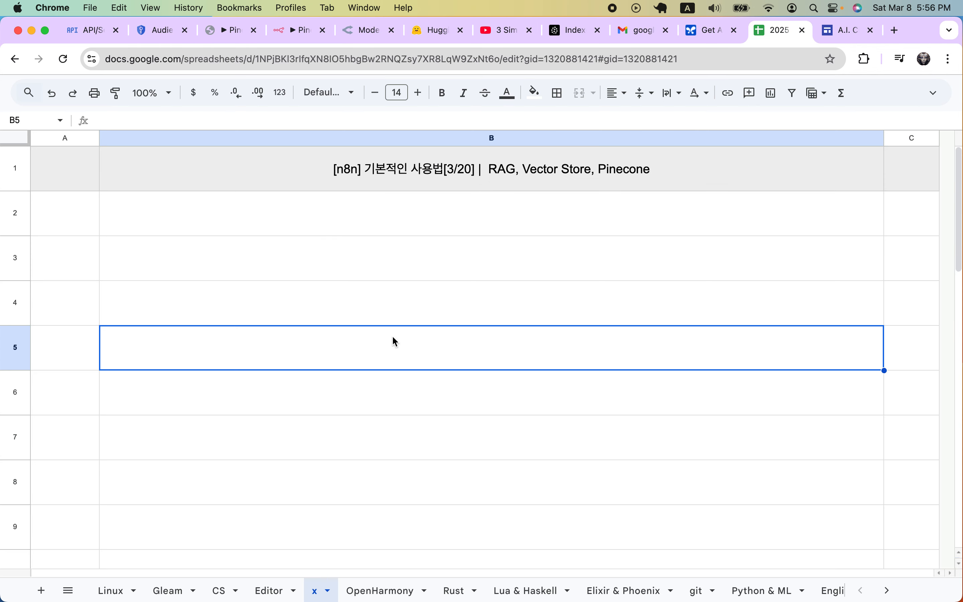
pyautogui.click(177, 211)
pyautogui.write('n8')
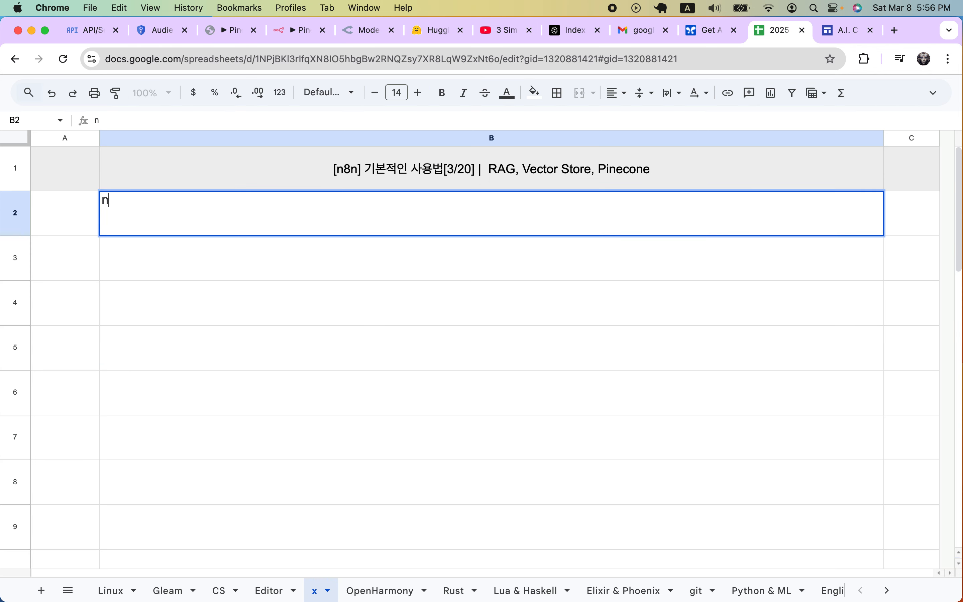
pyautogui.write('n ')
pyautogui.write('Re')
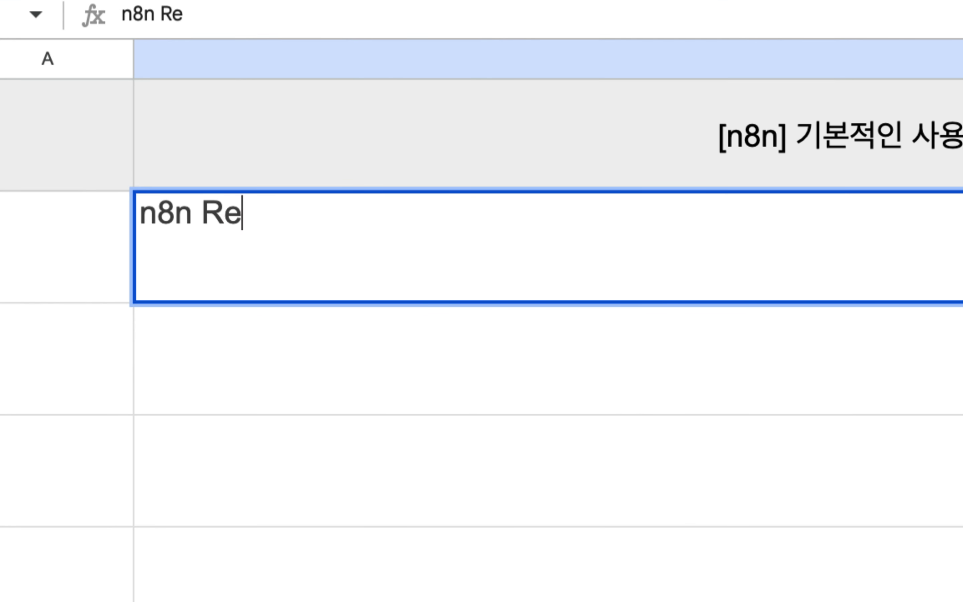
pyautogui.write('pository')
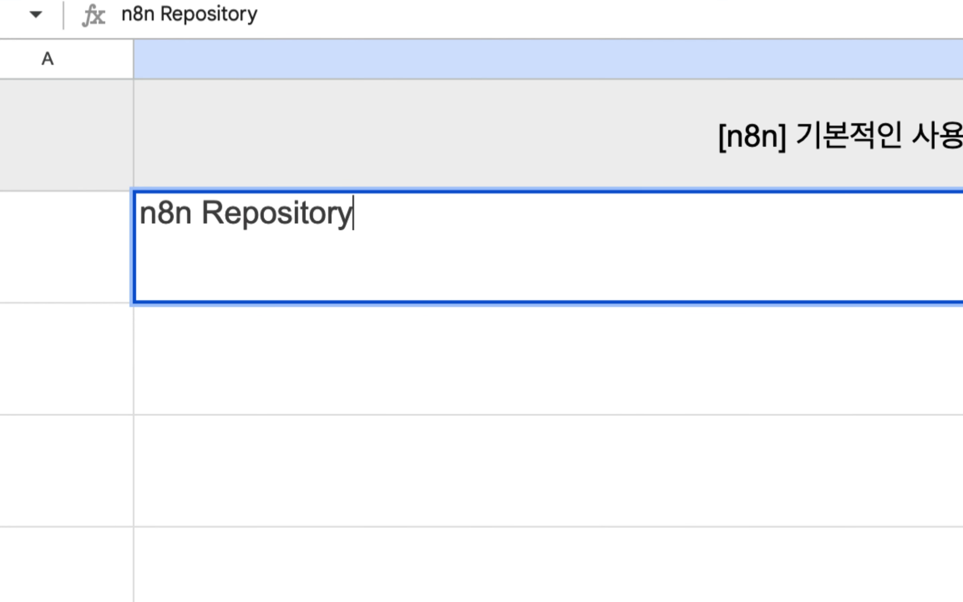
pyautogui.write(' =>. xl')
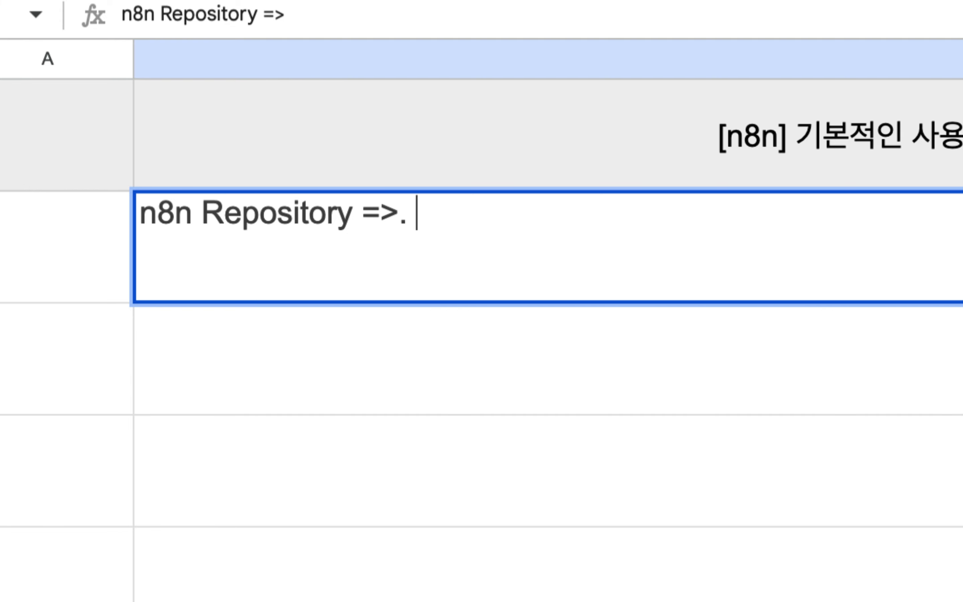
pyautogui.press('BackSpace')
pyautogui.press('BackSpace')
pyautogui.press('BackSpace')
pyautogui.write('팀 주피')
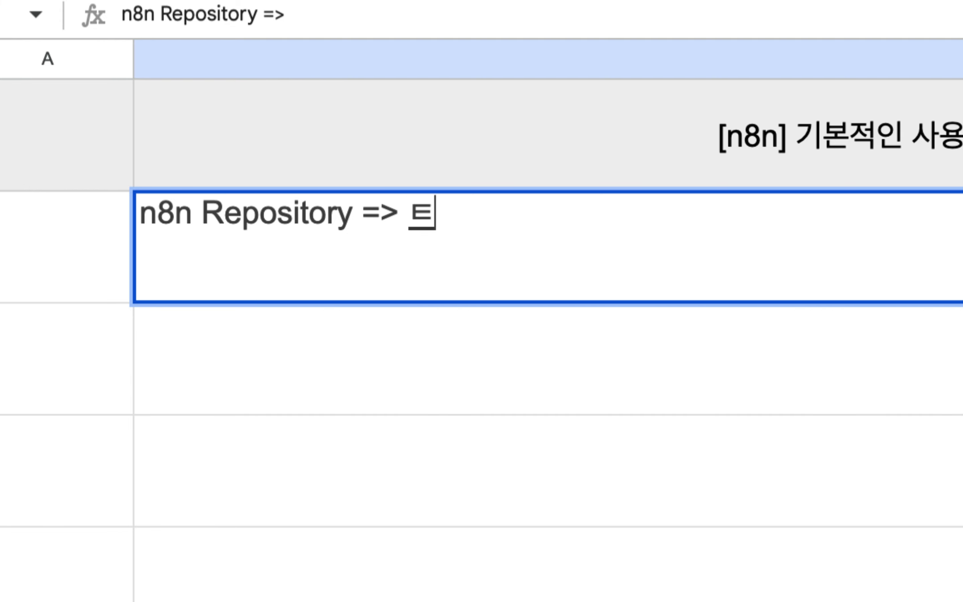
pyautogui.write('터 멤버 지')
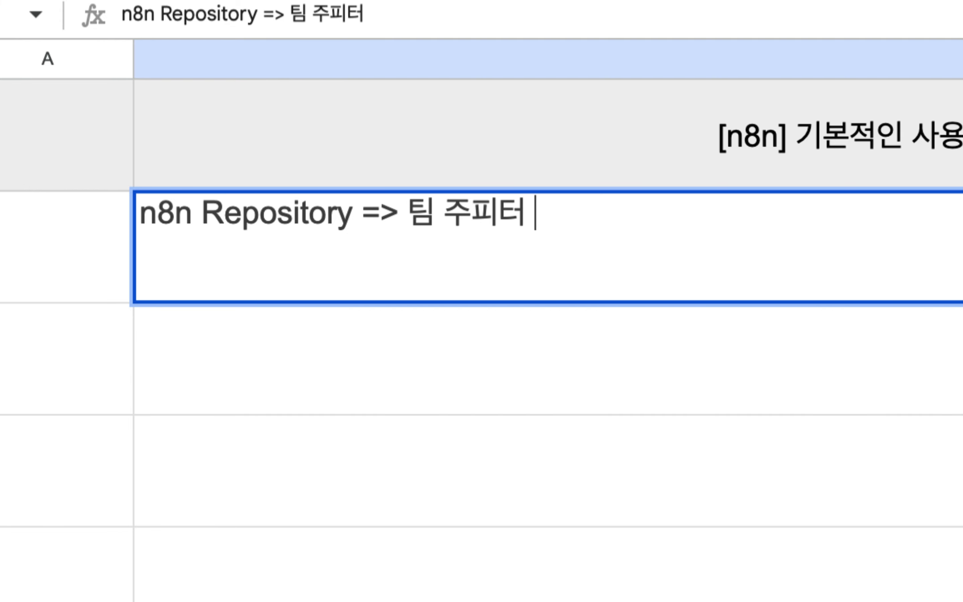
pyautogui.write('전용')
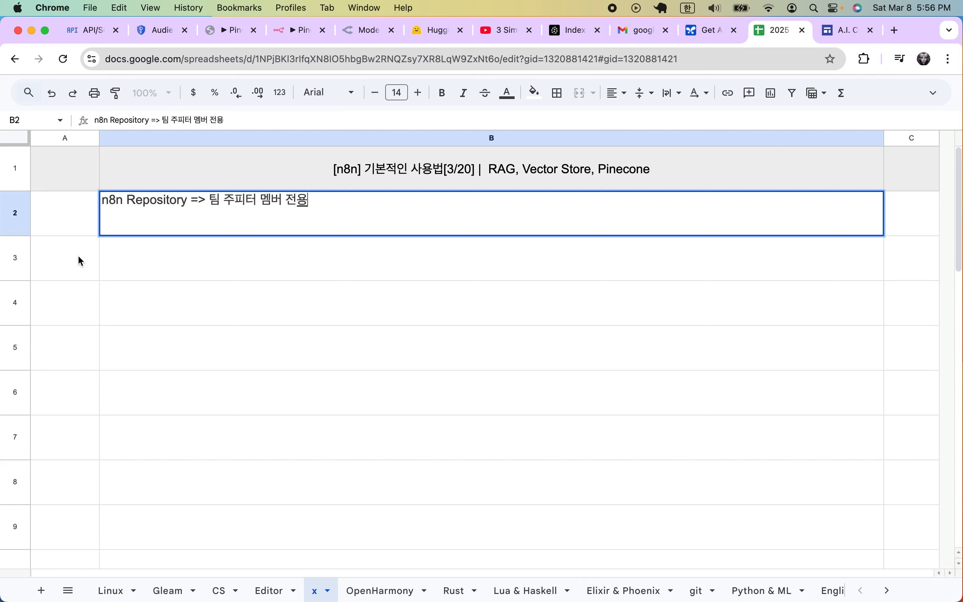
pyautogui.click(78, 257)
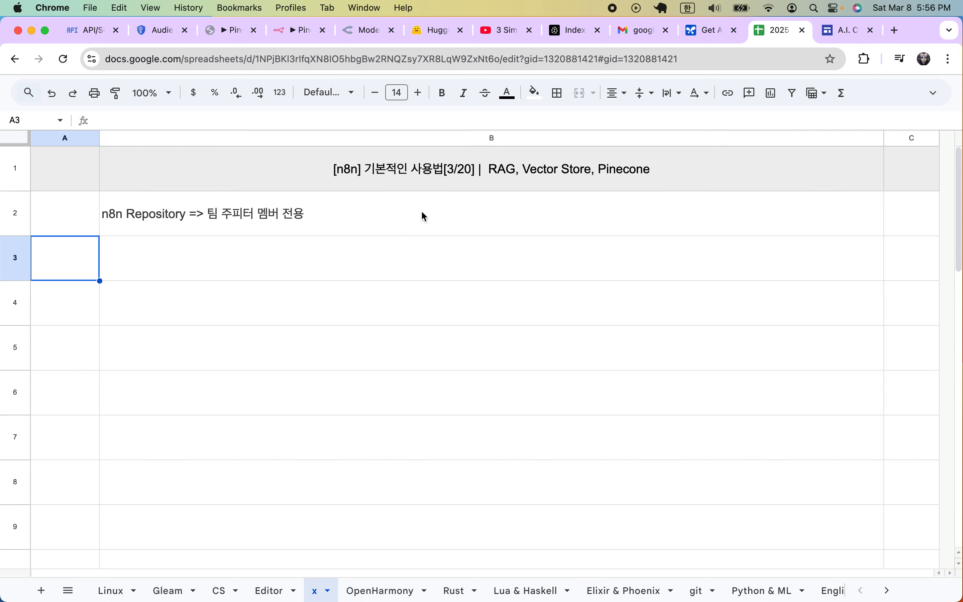
# - In the n8n Cloud Pinecone workflow, inspect the Google Drive node's new OAuth2 credential form and close it without connecting
pyautogui.click(295, 38)
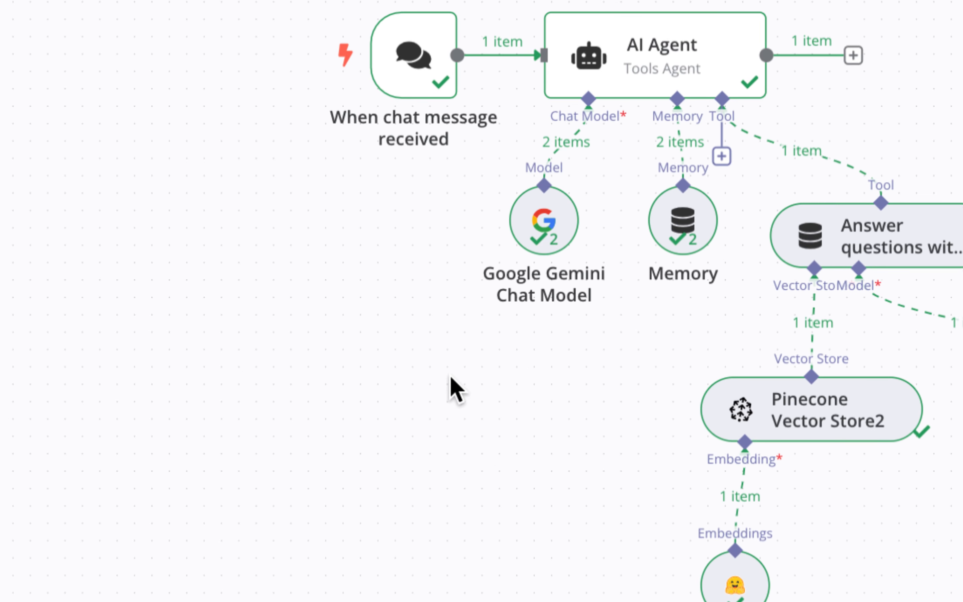
pyautogui.scroll(-10, 458, 390)
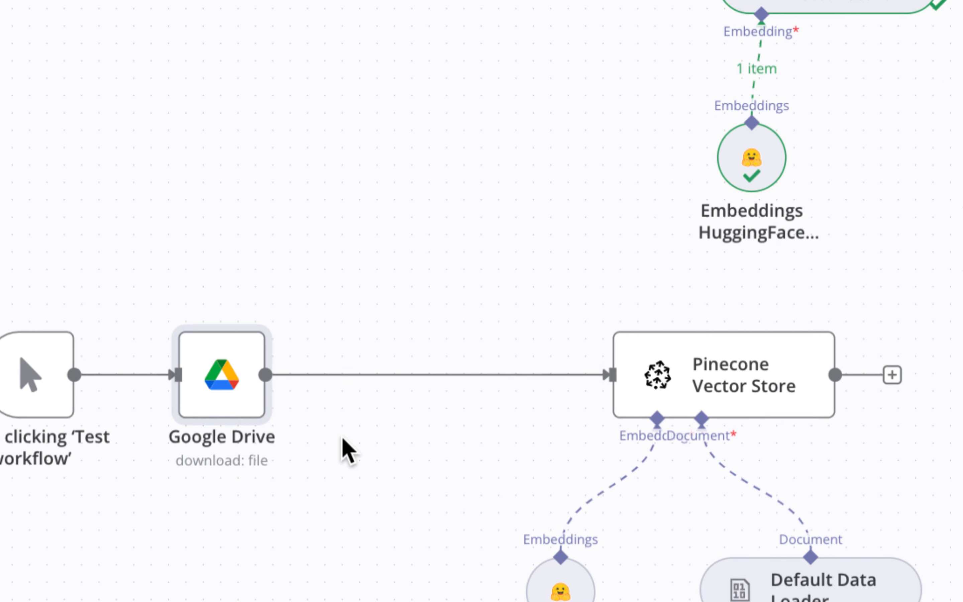
pyautogui.moveTo(187, 363)
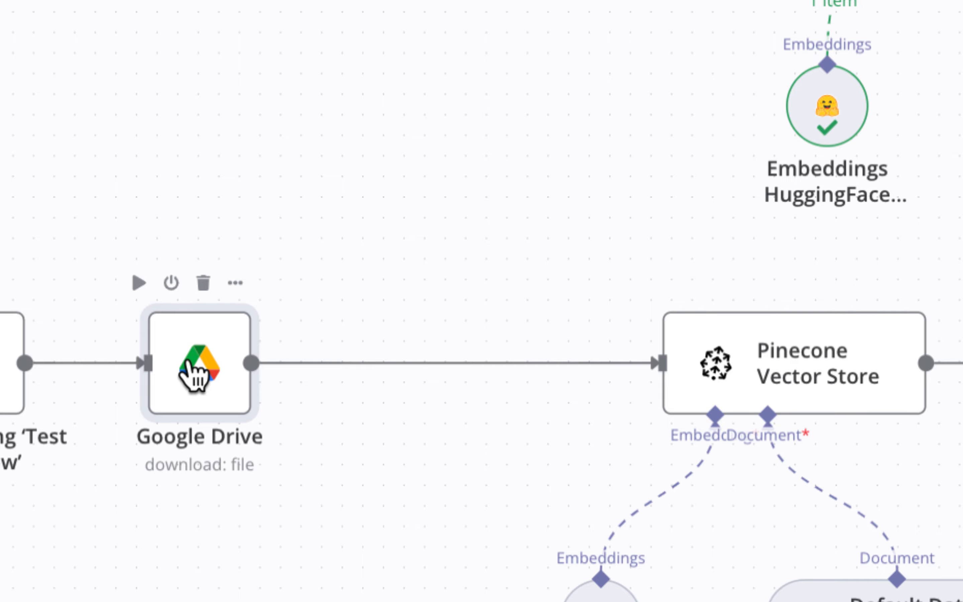
pyautogui.doubleClick(187, 363)
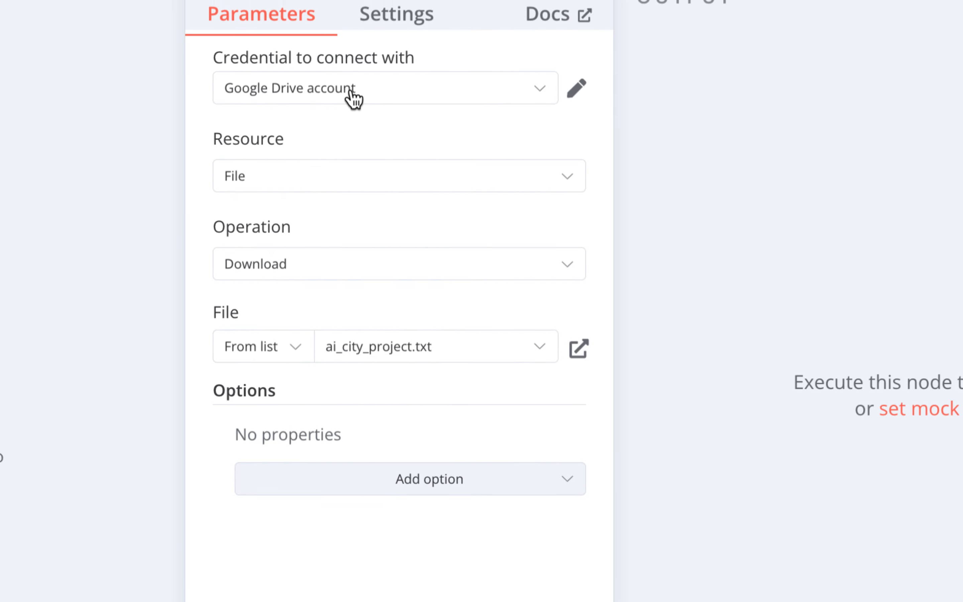
pyautogui.click(335, 92)
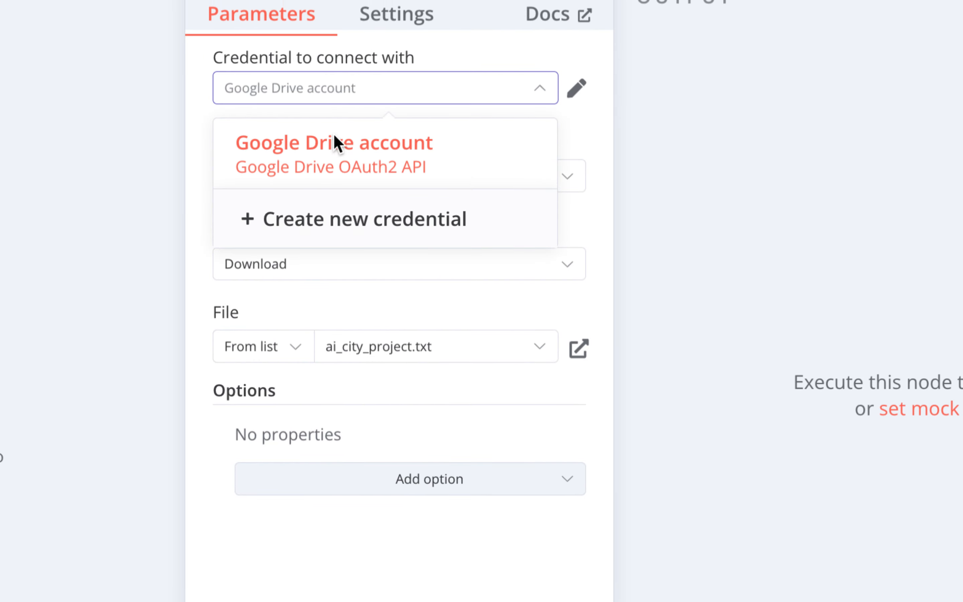
pyautogui.click(342, 230)
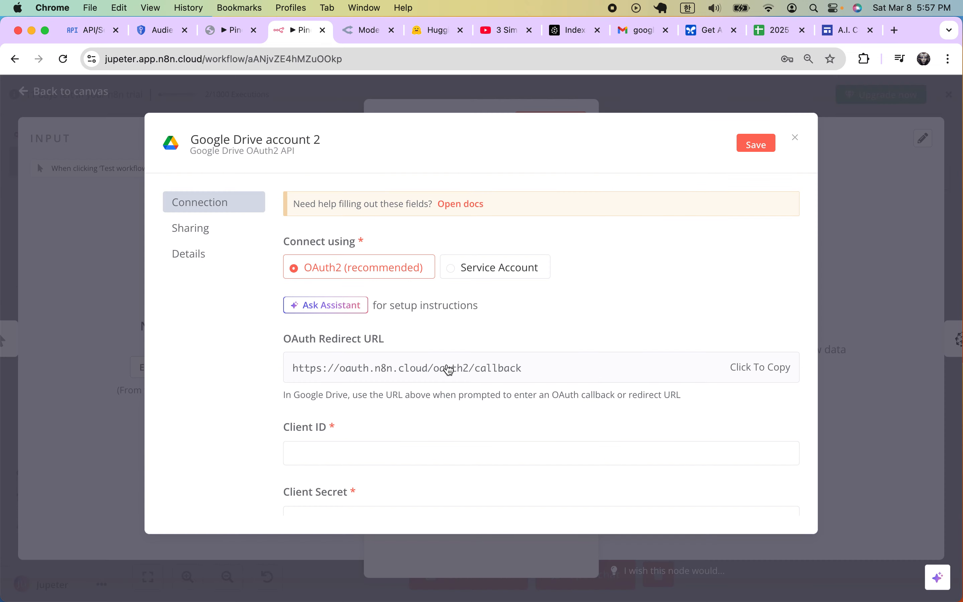
pyautogui.press('Escape')
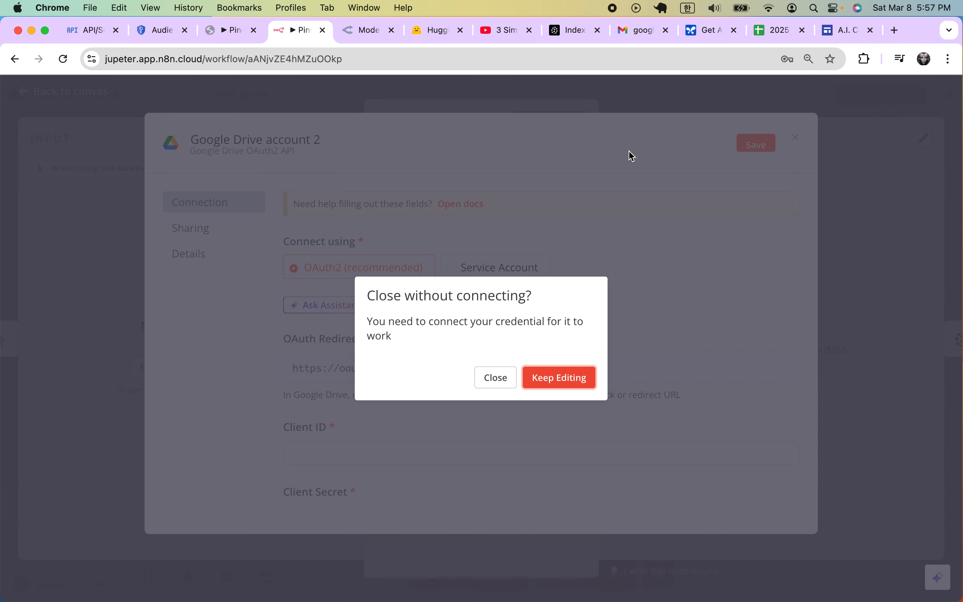
pyautogui.click(496, 378)
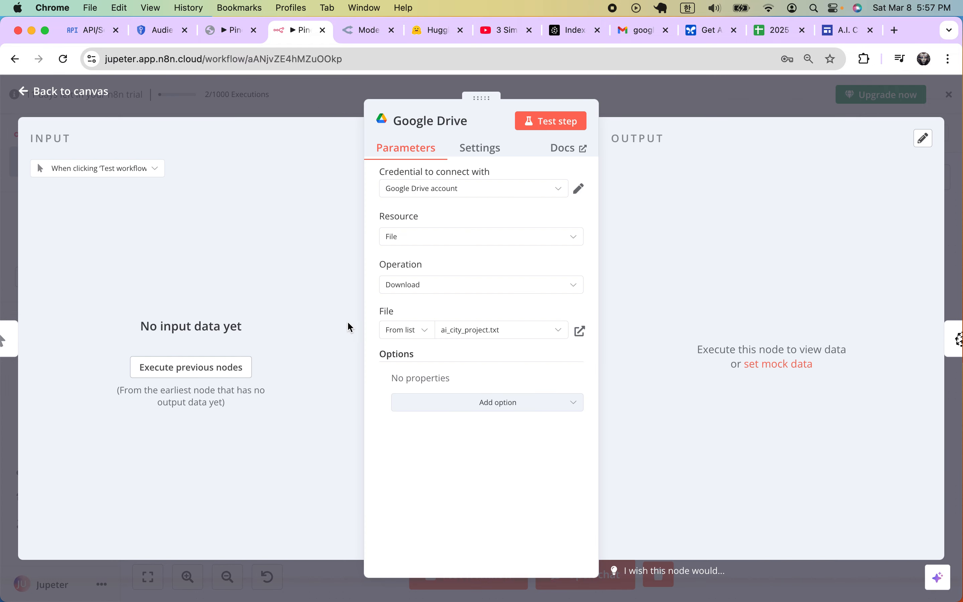
pyautogui.press('Escape')
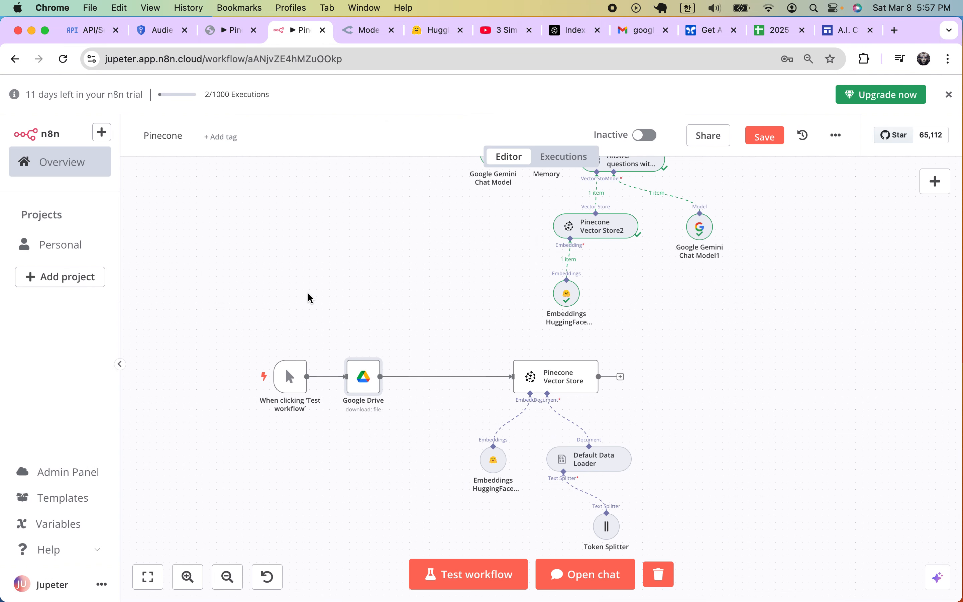
# - In the self-hosted n8n workflow on onrender.com, examine the new OAuth2 credential form of the Google Drive node for comparison
pyautogui.click(234, 36)
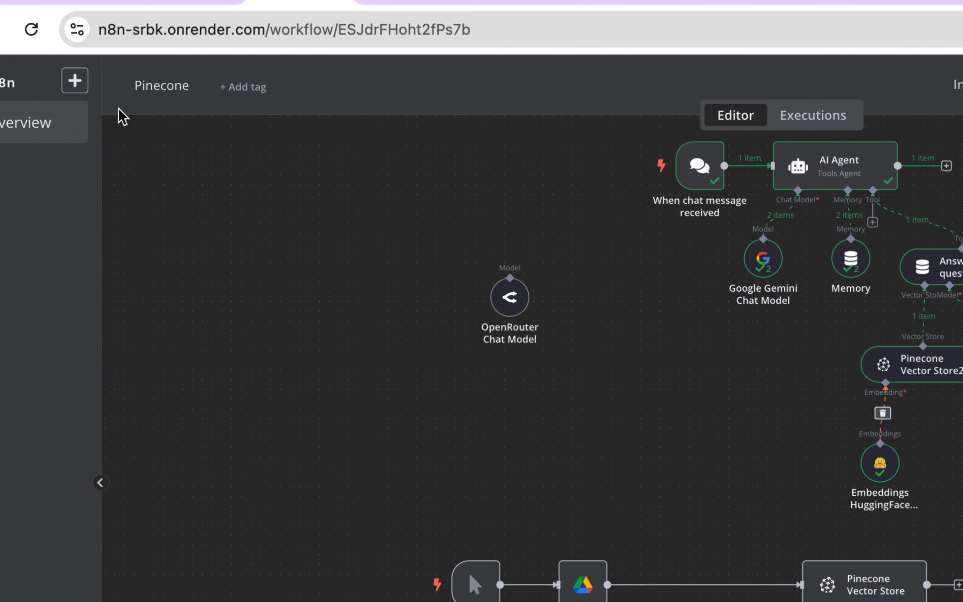
pyautogui.scroll(-3, 323, 225)
pyautogui.scroll(-3, 442, 288)
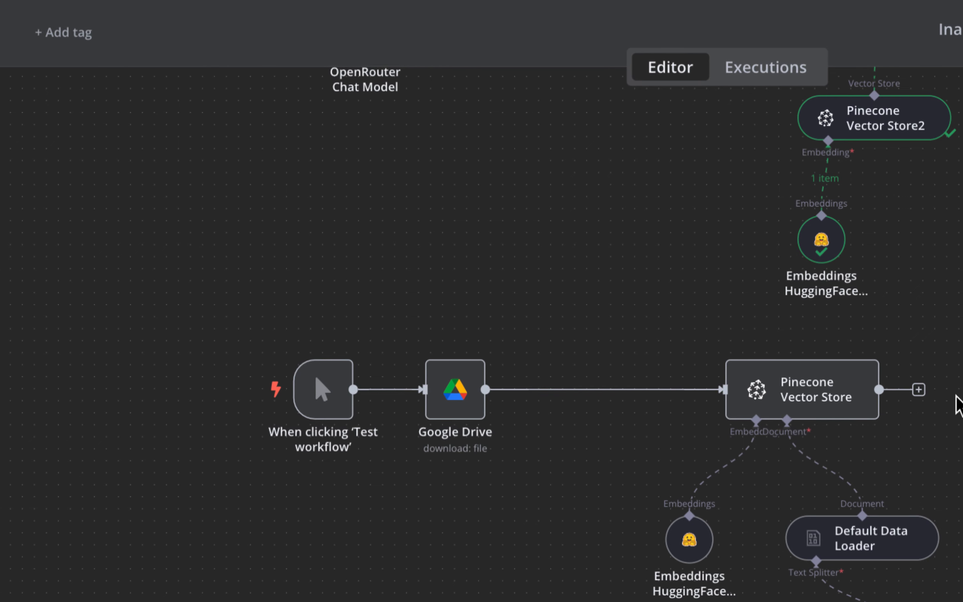
pyautogui.click(520, 411)
pyautogui.doubleClick(453, 410)
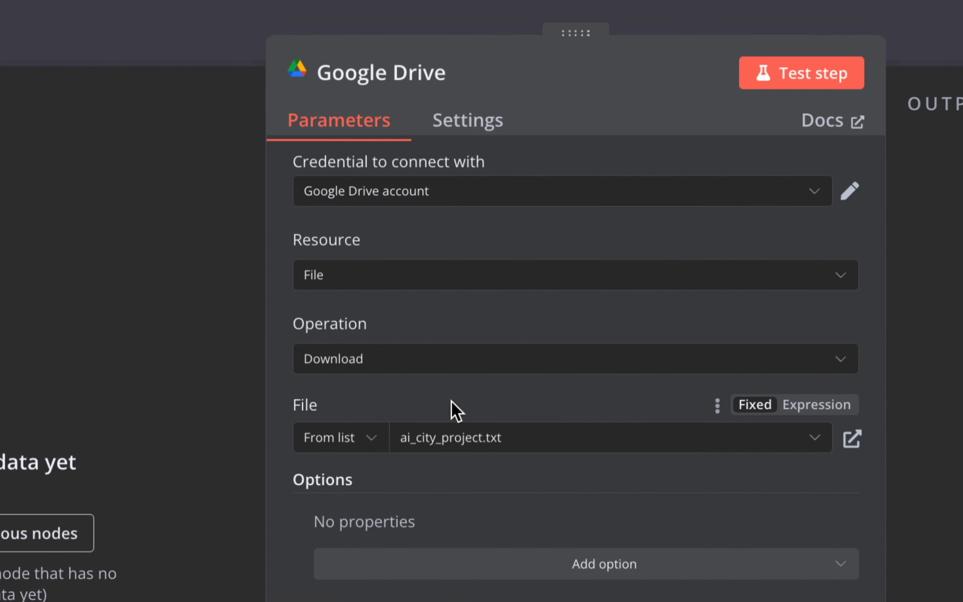
pyautogui.click(536, 194)
pyautogui.click(469, 315)
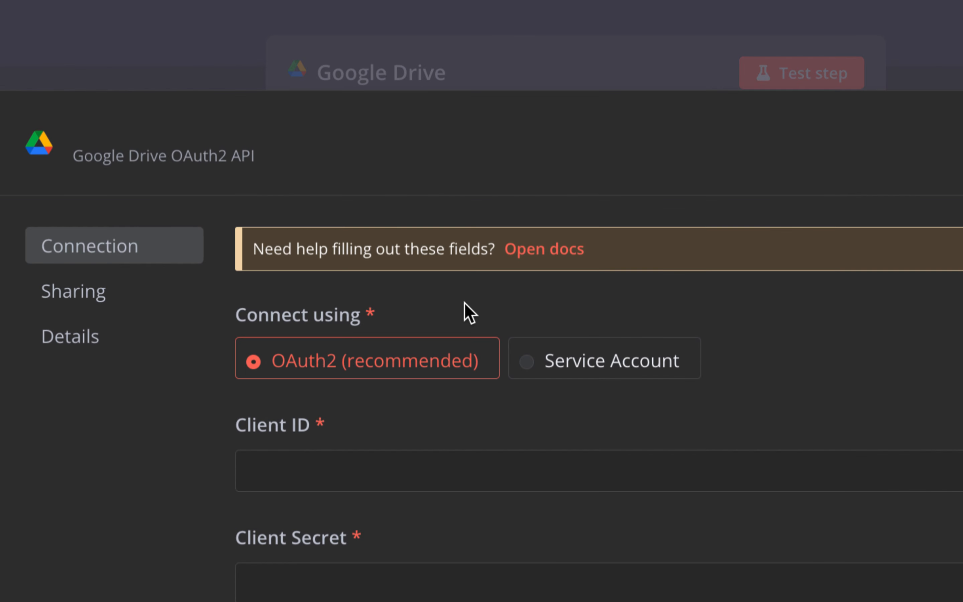
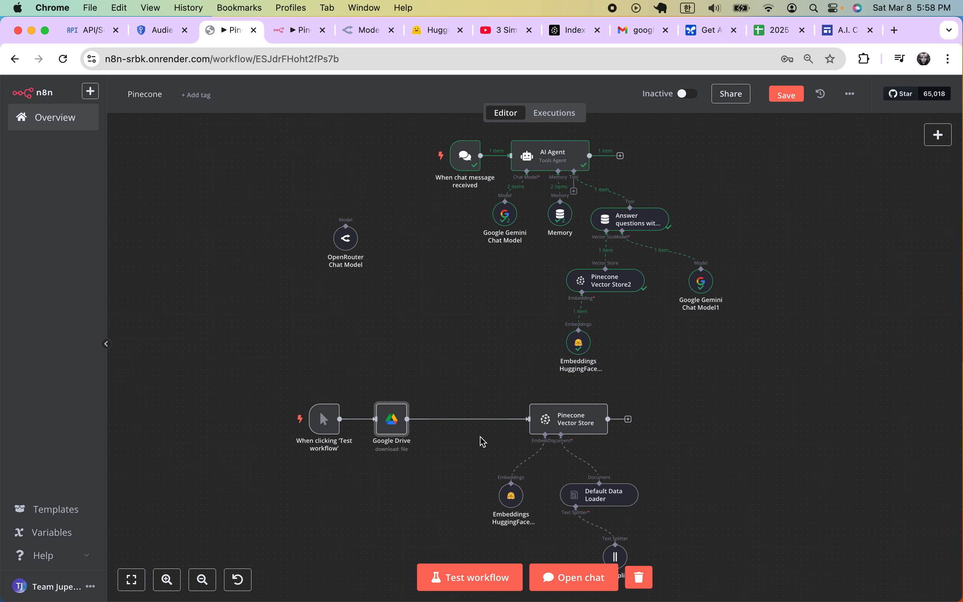
# - Return to the Google Sheets notes and enter "AI 기술은 현재 진행형 => 사소한 버그들이 굉장히 많아요." in cell B3
pyautogui.click(774, 36)
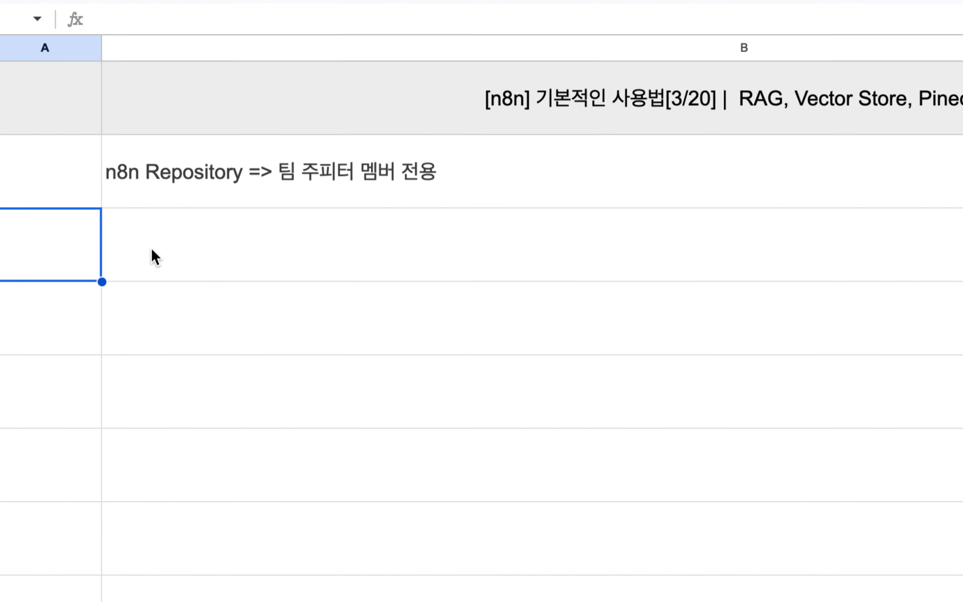
pyautogui.doubleClick(132, 265)
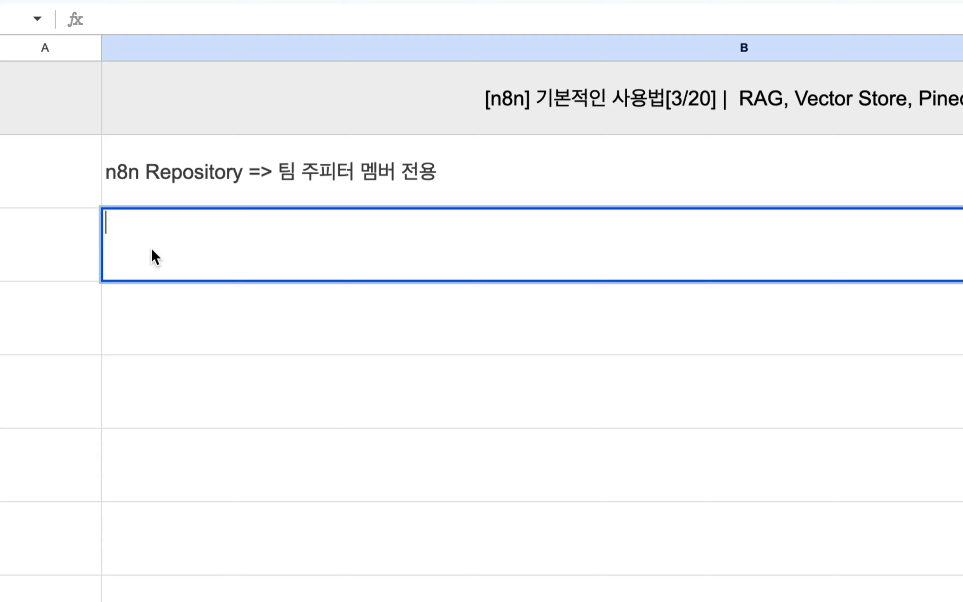
pyautogui.write('ㅣㅣ기술')
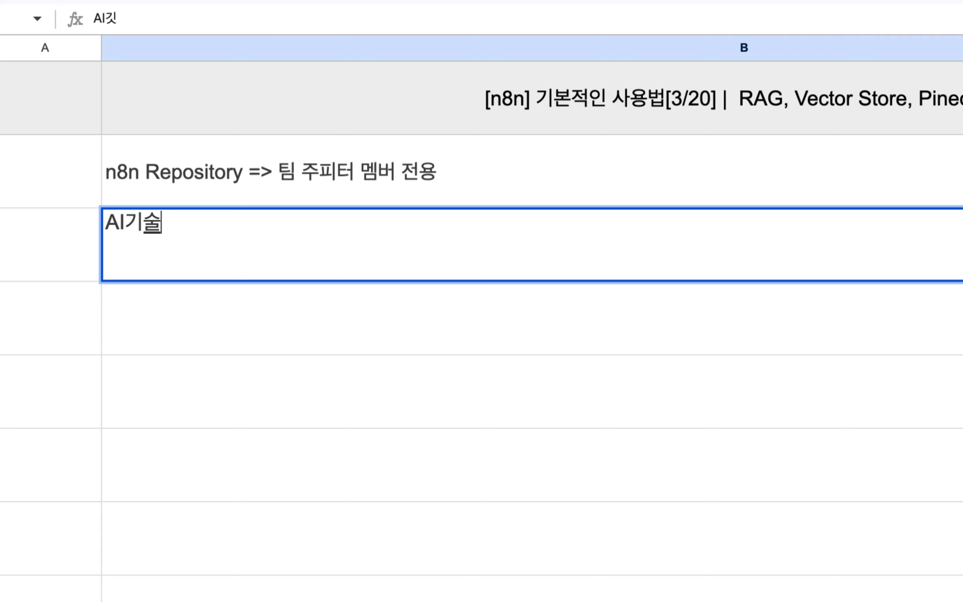
pyautogui.write('은 현재 진행형')
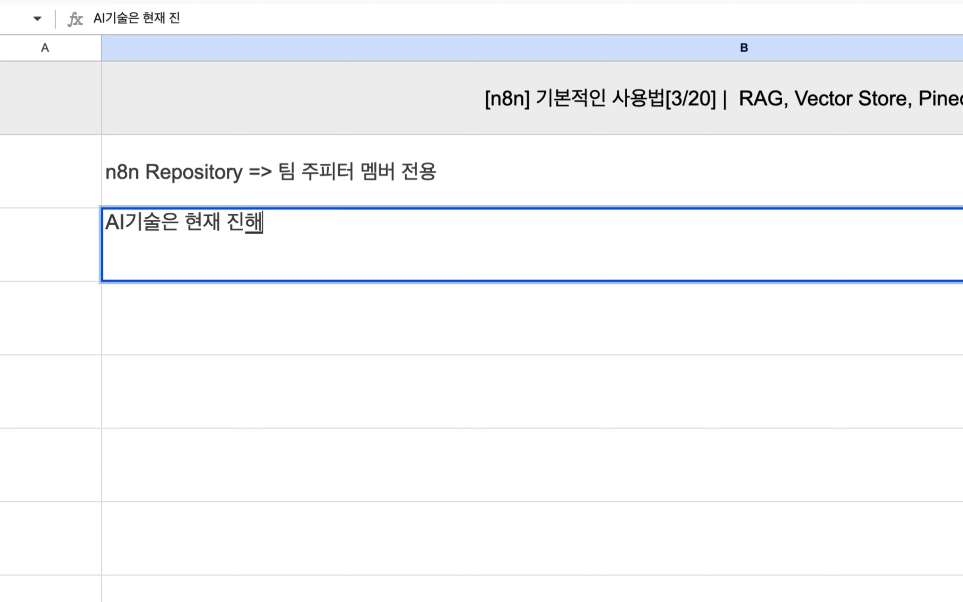
pyautogui.click(126, 225)
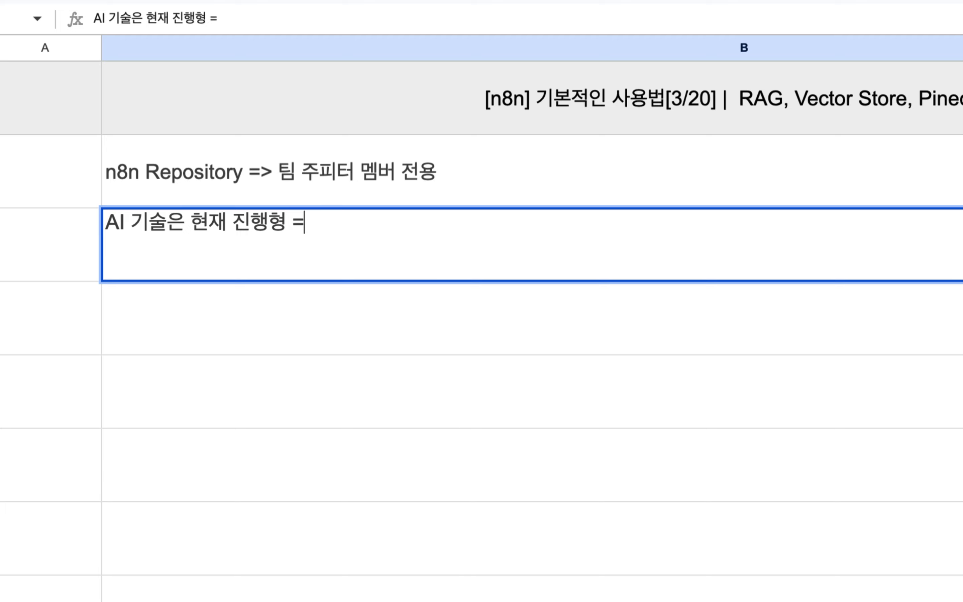
pyautogui.write('=> 사소한 버그들')
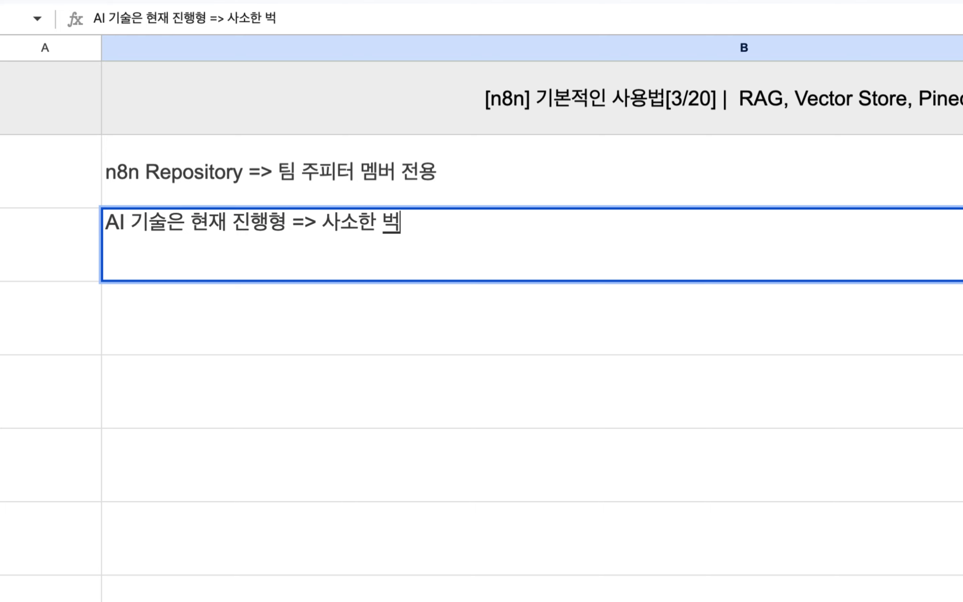
pyautogui.write('이 굉ㅈ')
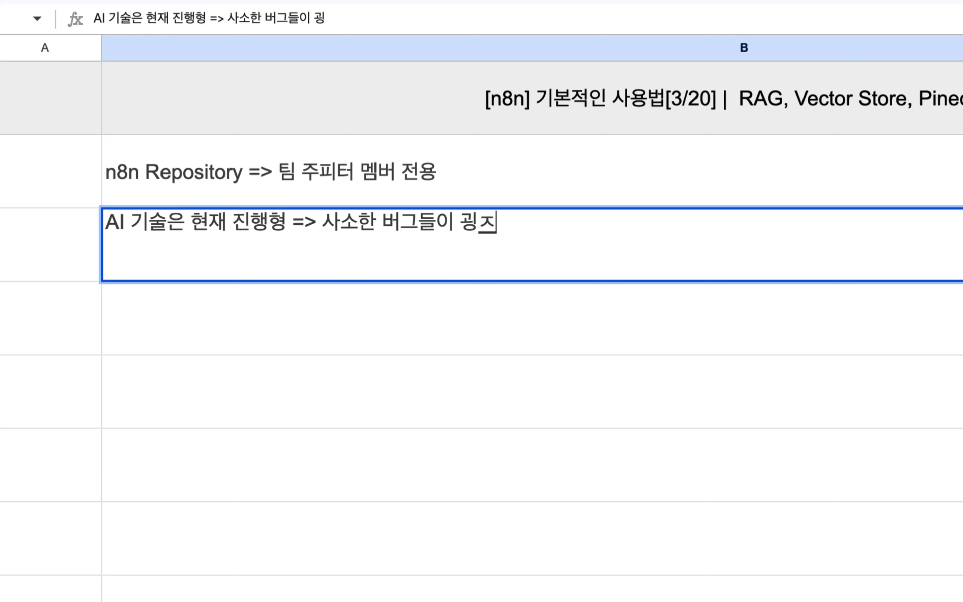
pyautogui.write('히 ㅁㅏㄴㅎㅇ')
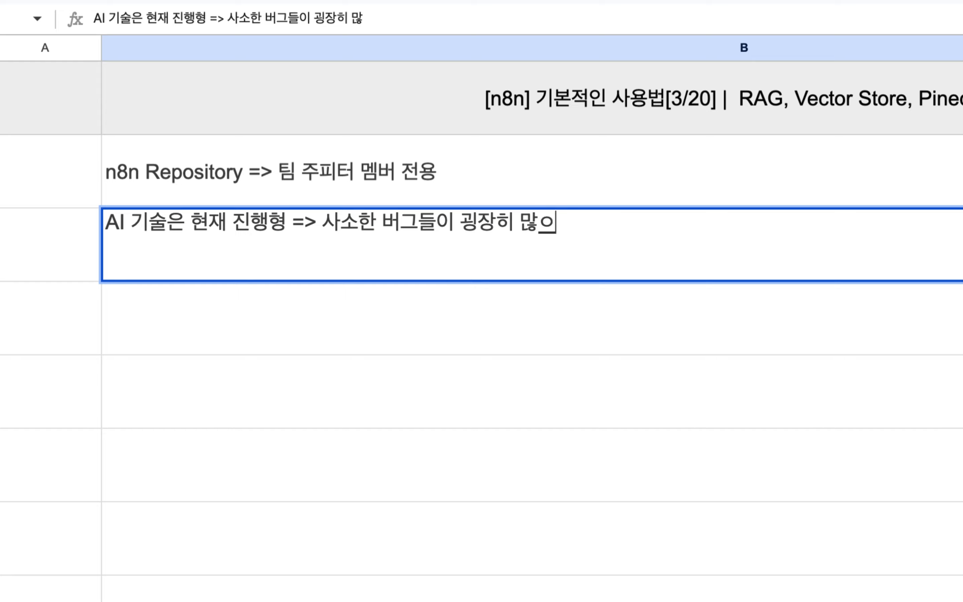
pyautogui.write('ㅏㅇㅛ.')
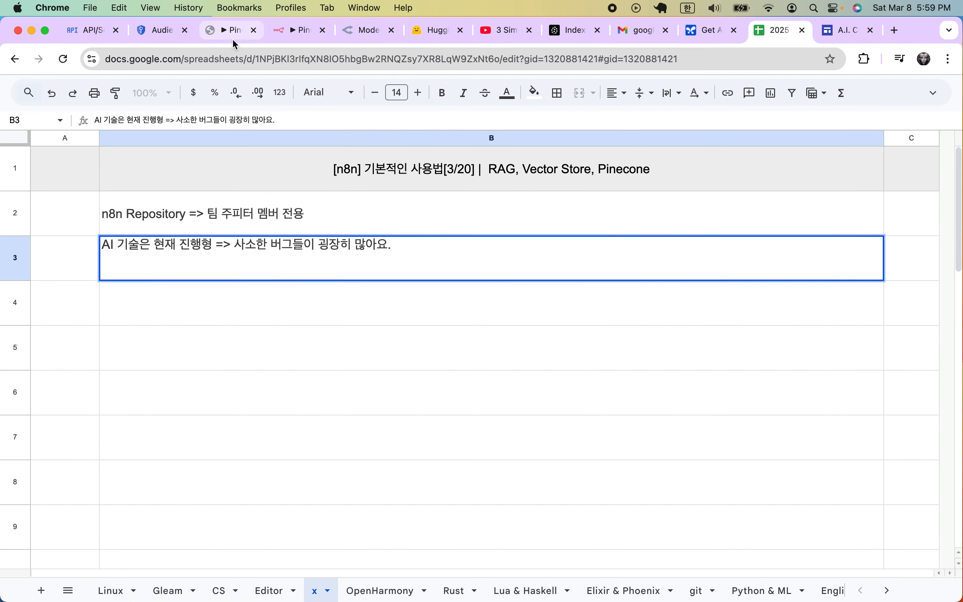
# - Go back to the self-hosted n8n Pinecone workflow and review the AI Agent and Google Drive branches
pyautogui.click(234, 38)
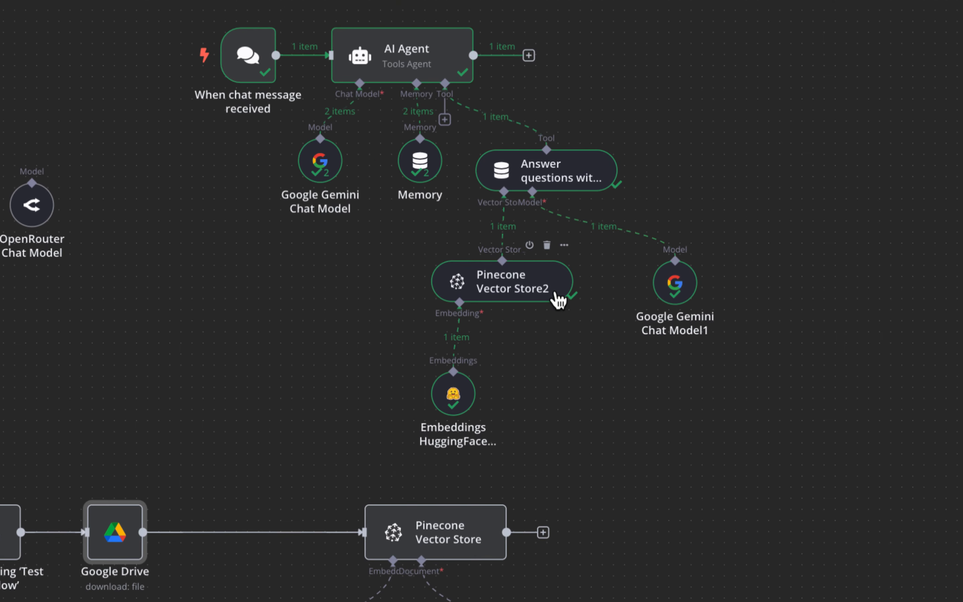
pyautogui.scroll(-2, 557, 298)
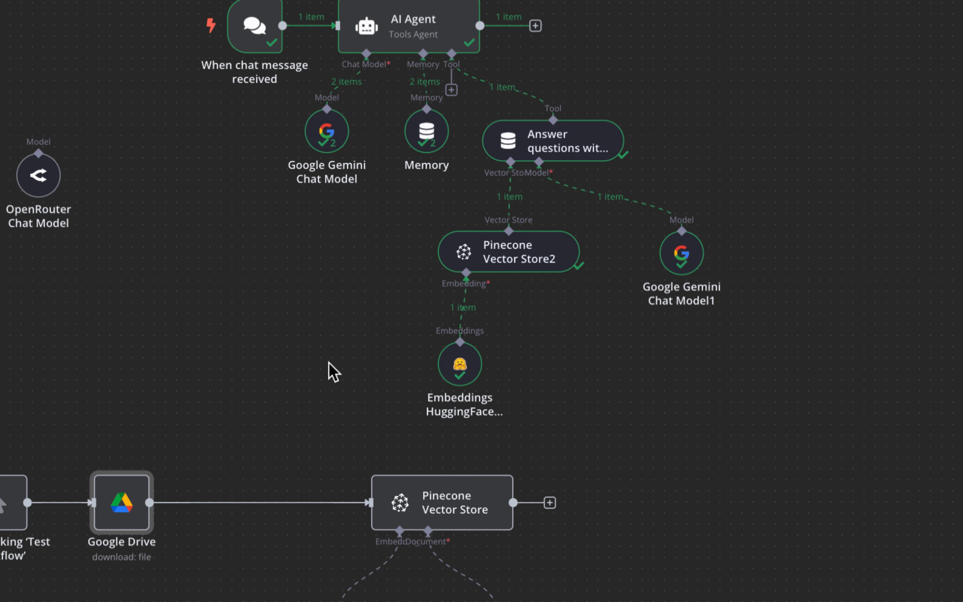
pyautogui.scroll(-3, 329, 362)
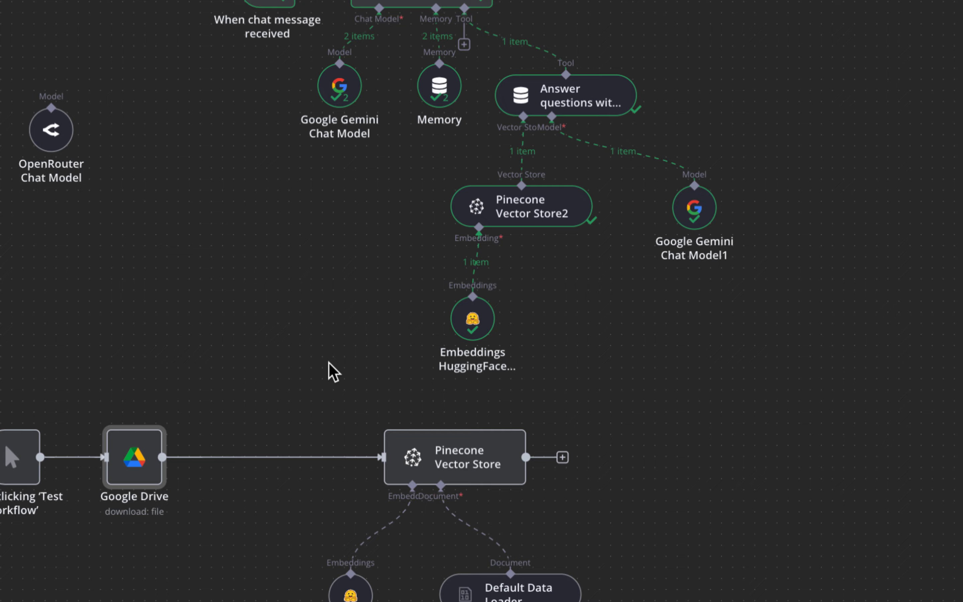
# - Disconnect the Google Gemini Chat Model from the AI Agent's Chat Model input
pyautogui.scroll(-2, 329, 362)
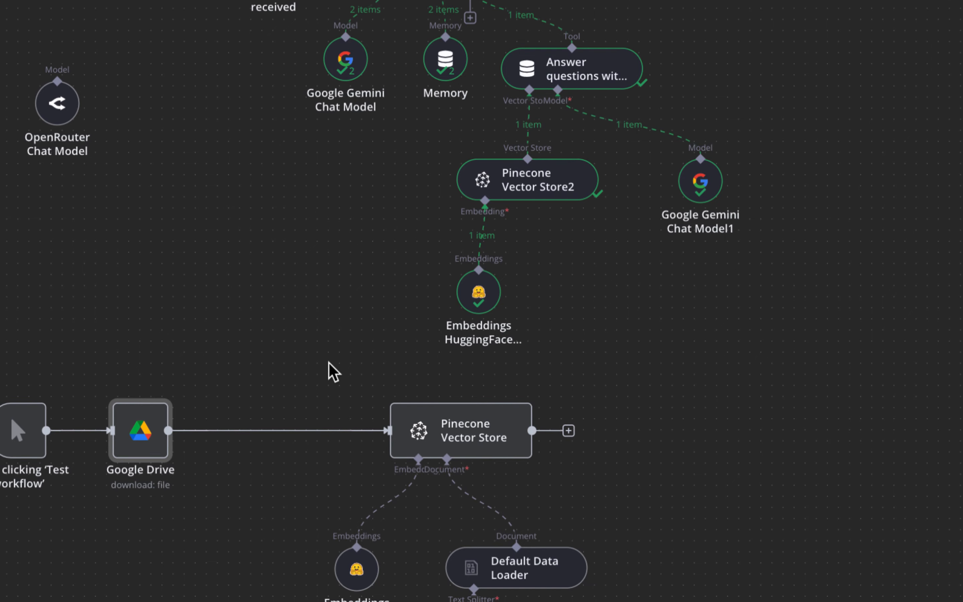
pyautogui.scroll(-3, 329, 362)
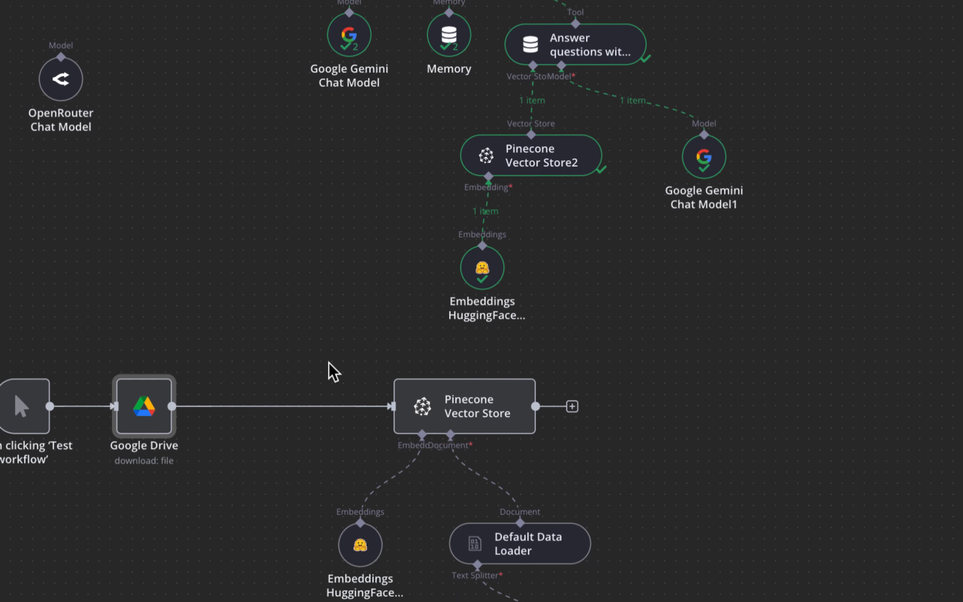
pyautogui.scroll(6, 329, 364)
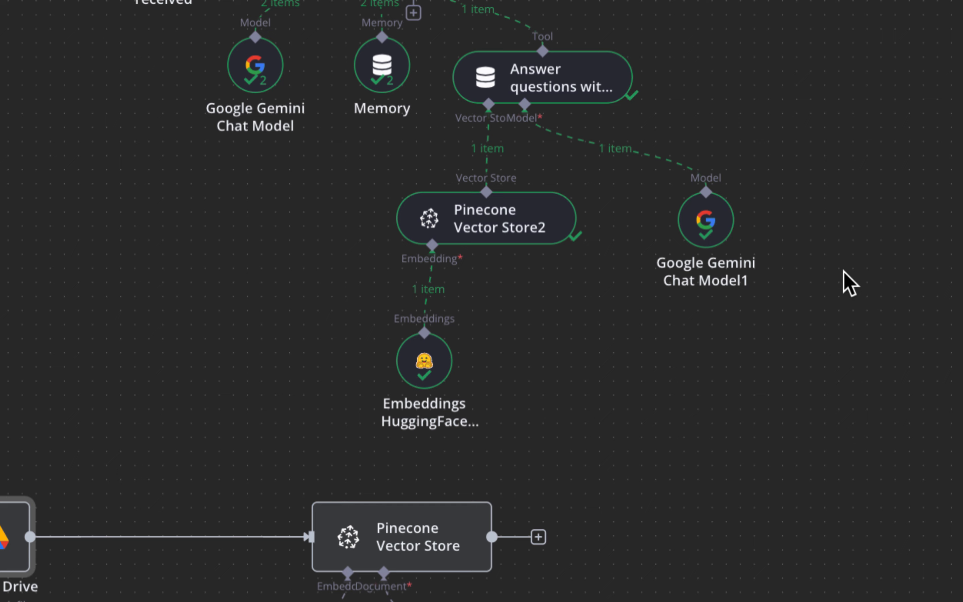
pyautogui.scroll(7, 849, 284)
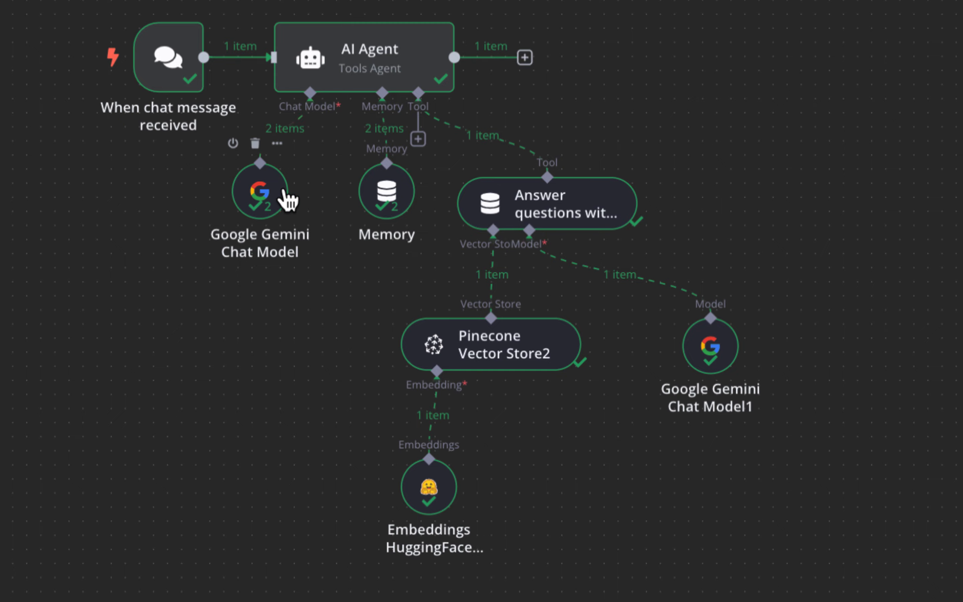
pyautogui.click(282, 125)
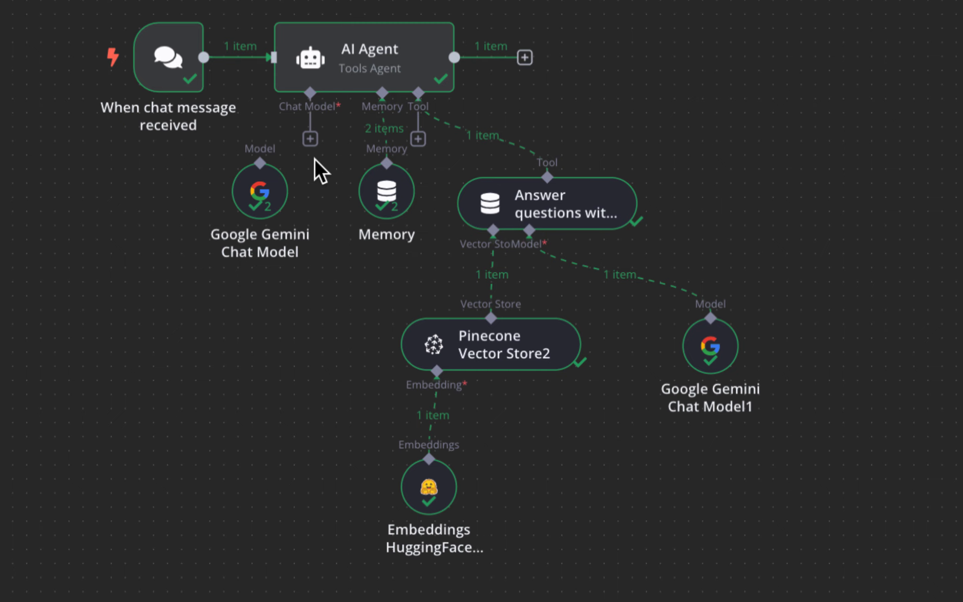
# - Attach a new OpenRouter Chat Model node to the AI Agent's Chat Model input
pyautogui.click(309, 142)
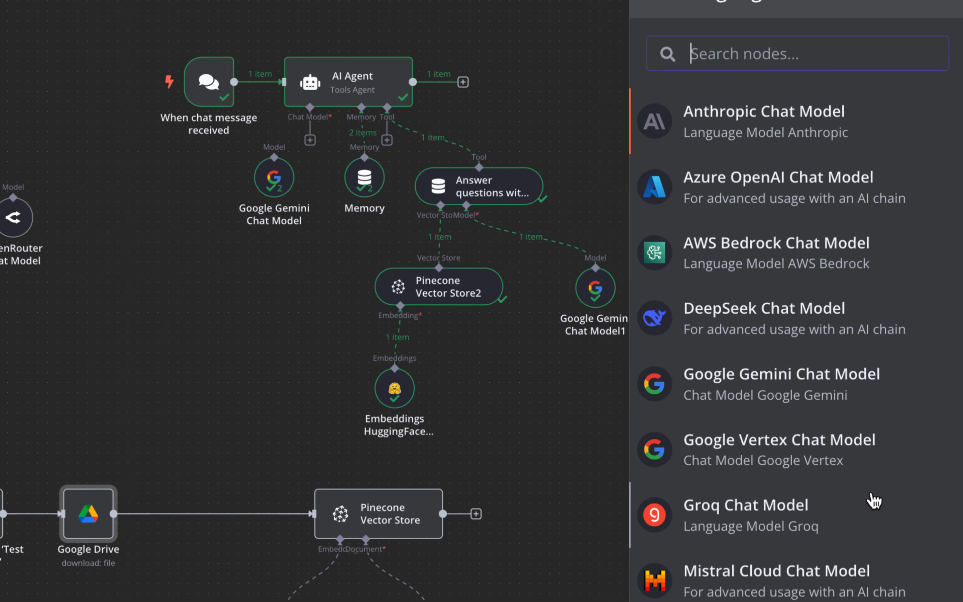
pyautogui.scroll(-2, 874, 500)
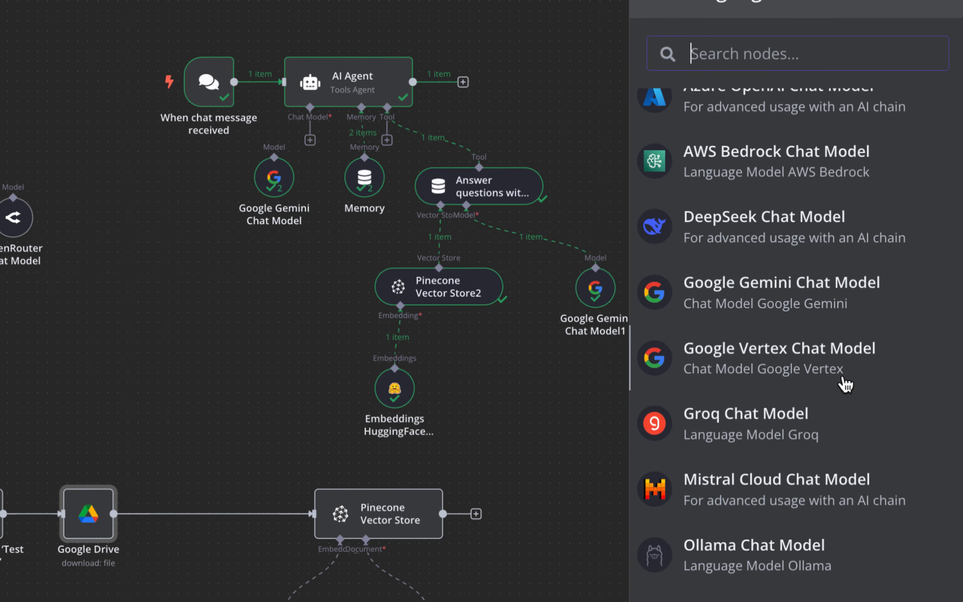
pyautogui.scroll(2, 843, 390)
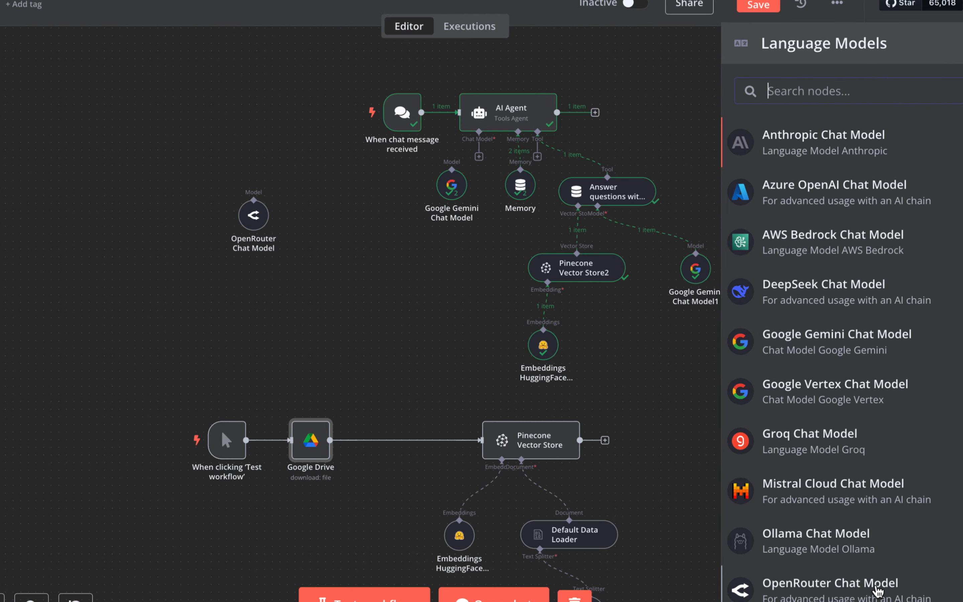
pyautogui.scroll(-2, 877, 591)
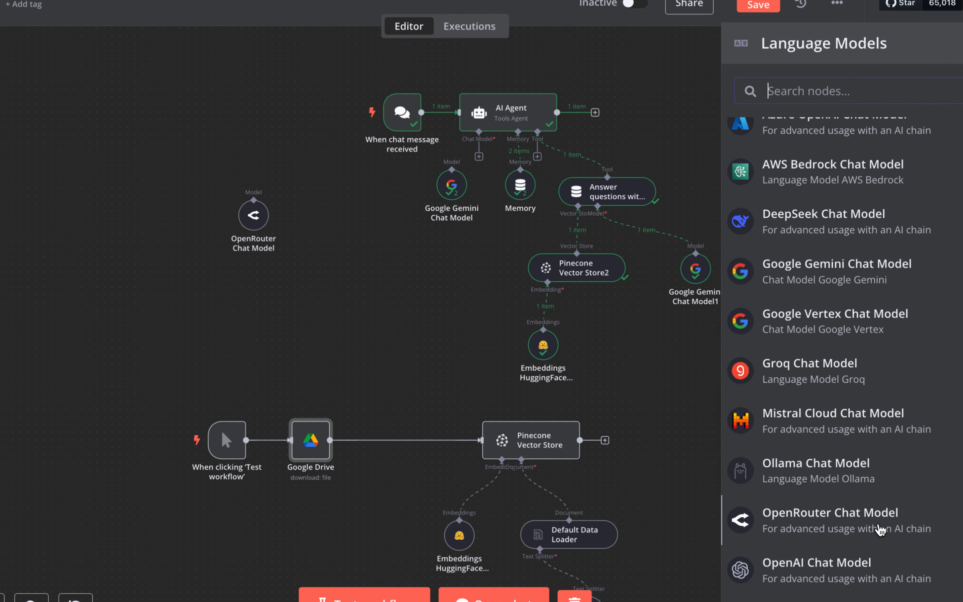
pyautogui.click(858, 522)
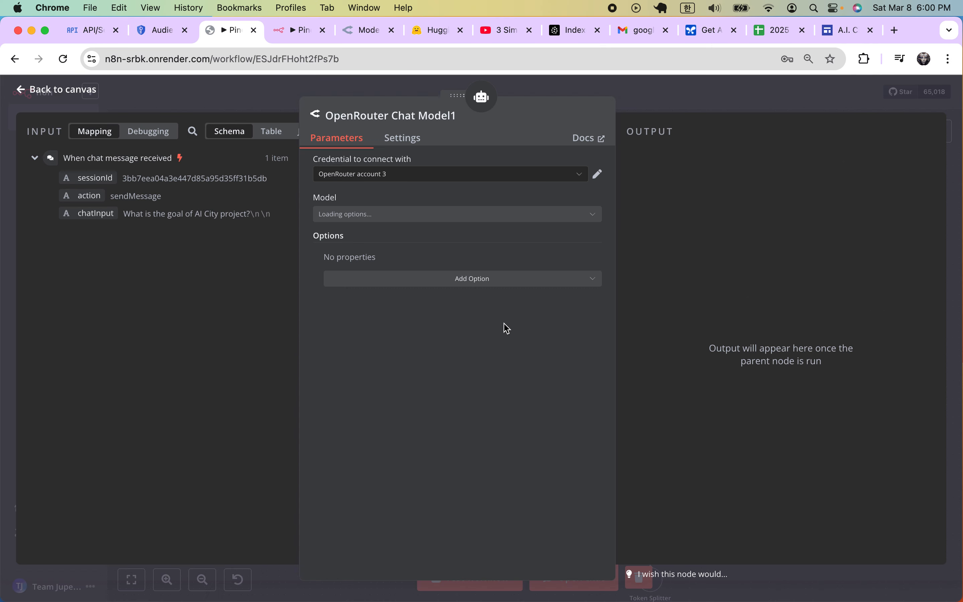
# - Set the new OpenRouter Chat Model's model to qwen/qwq-32b:free and return to the canvas
pyautogui.click(385, 219)
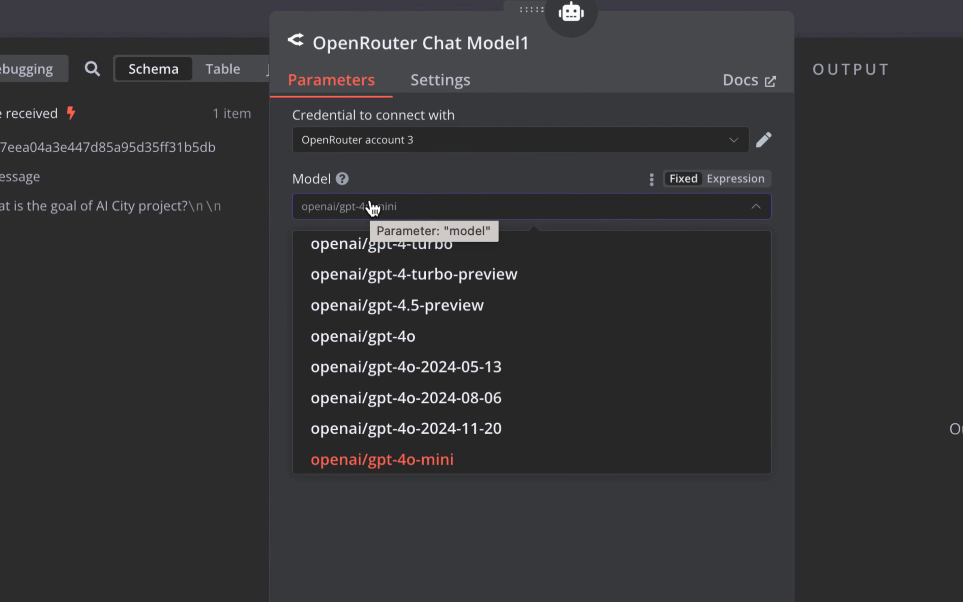
pyautogui.write('йцу')
pyautogui.press('BackSpace')
pyautogui.press('BackSpace')
pyautogui.press('BackSpace')
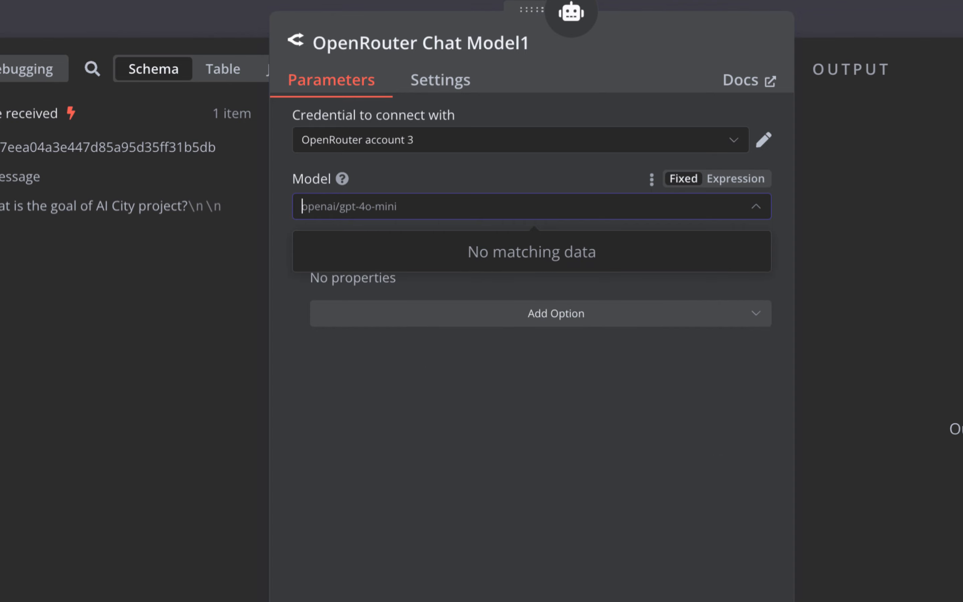
pyautogui.write('qwen')
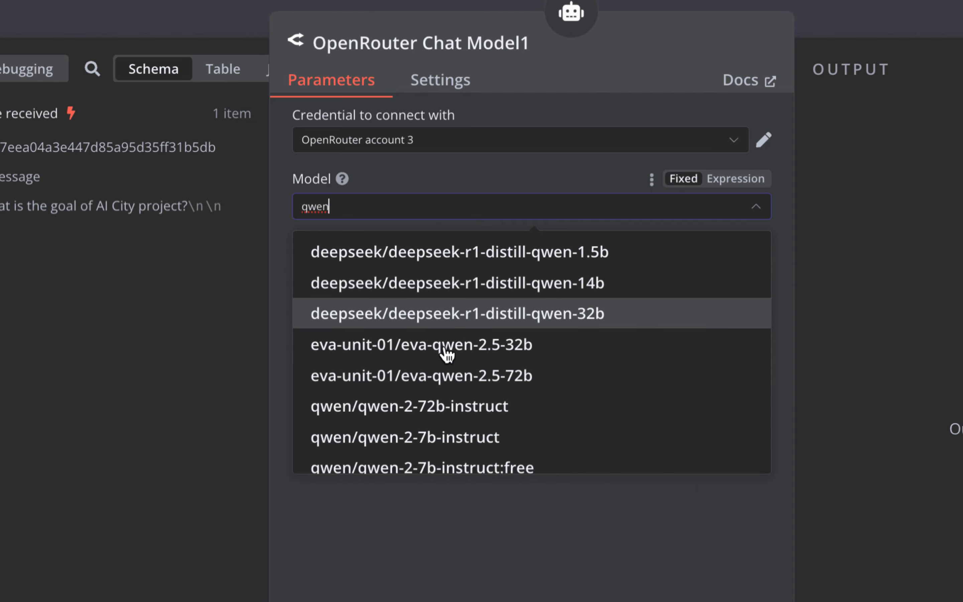
pyautogui.scroll(-6, 445, 358)
pyautogui.scroll(-4, 445, 400)
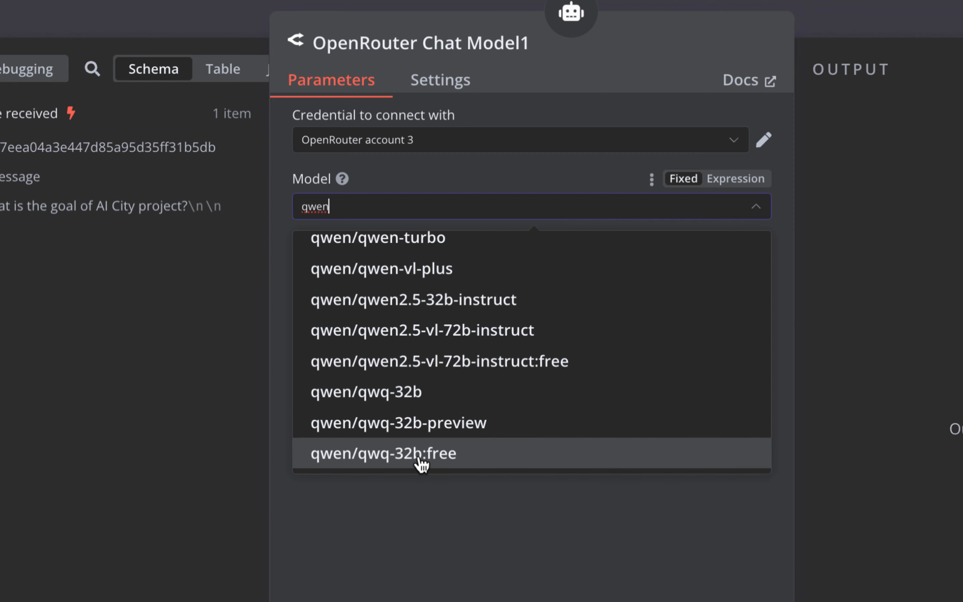
pyautogui.click(421, 453)
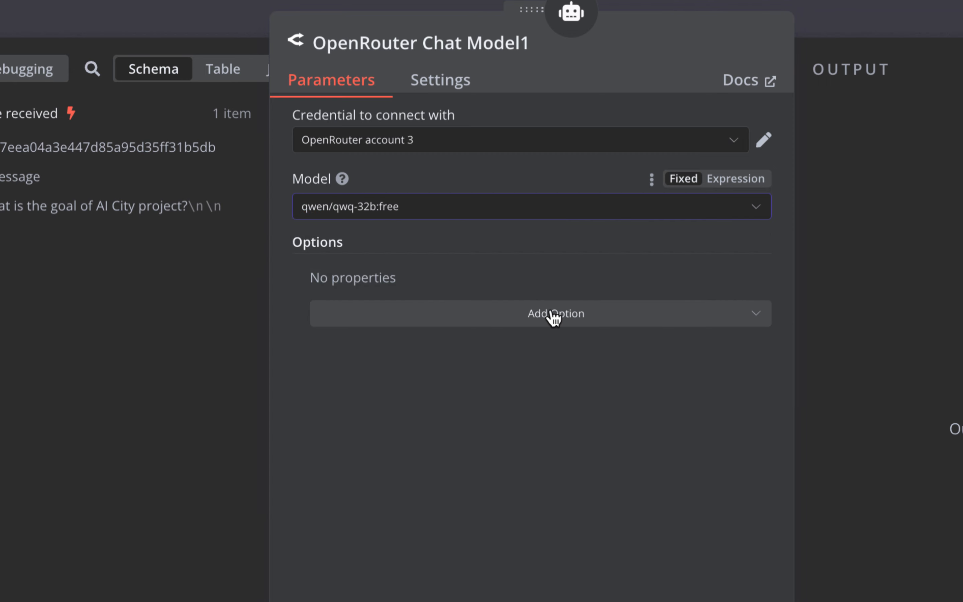
pyautogui.click(234, 373)
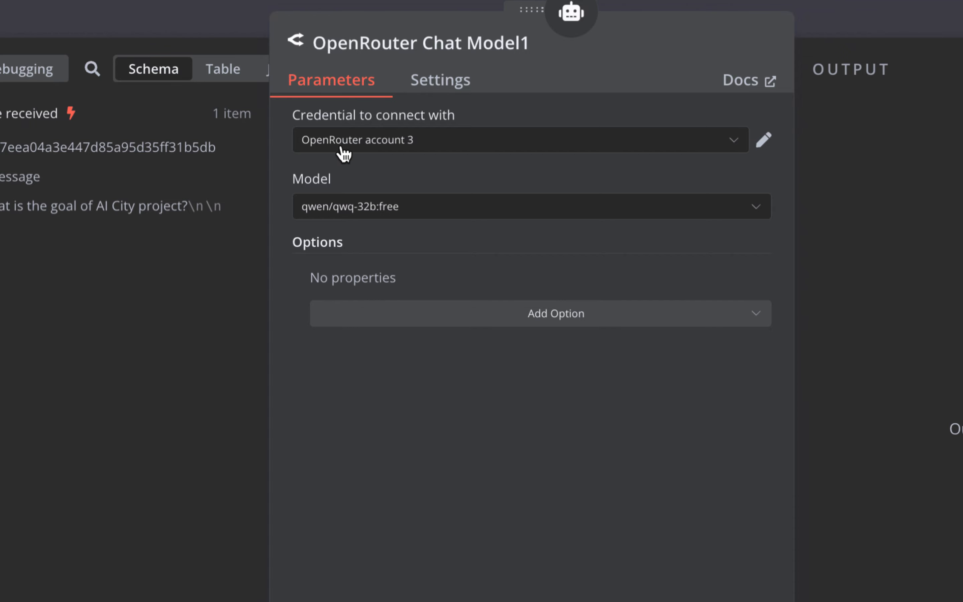
pyautogui.press('Escape')
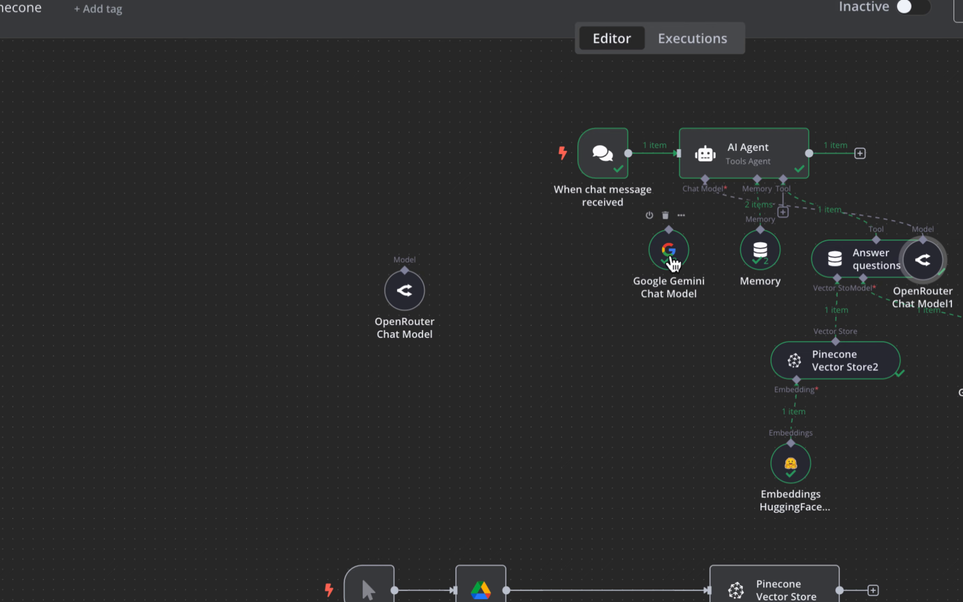
# - Move the Google Gemini Chat Model aside and place the new OpenRouter Chat Model beneath the AI Agent, beside Memory
pyautogui.moveTo(925, 263)
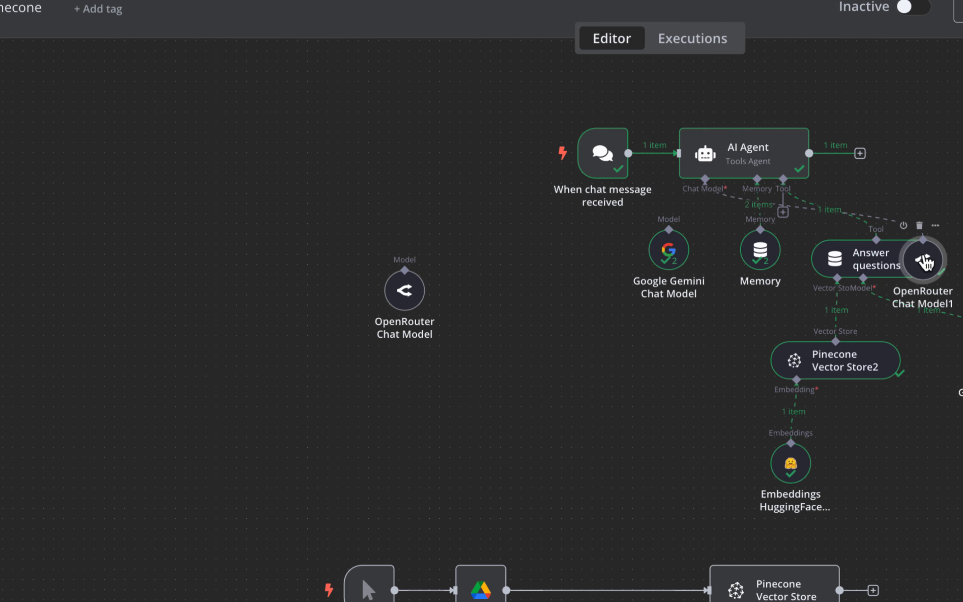
pyautogui.moveTo(925, 263); pyautogui.dragTo(884, 294)
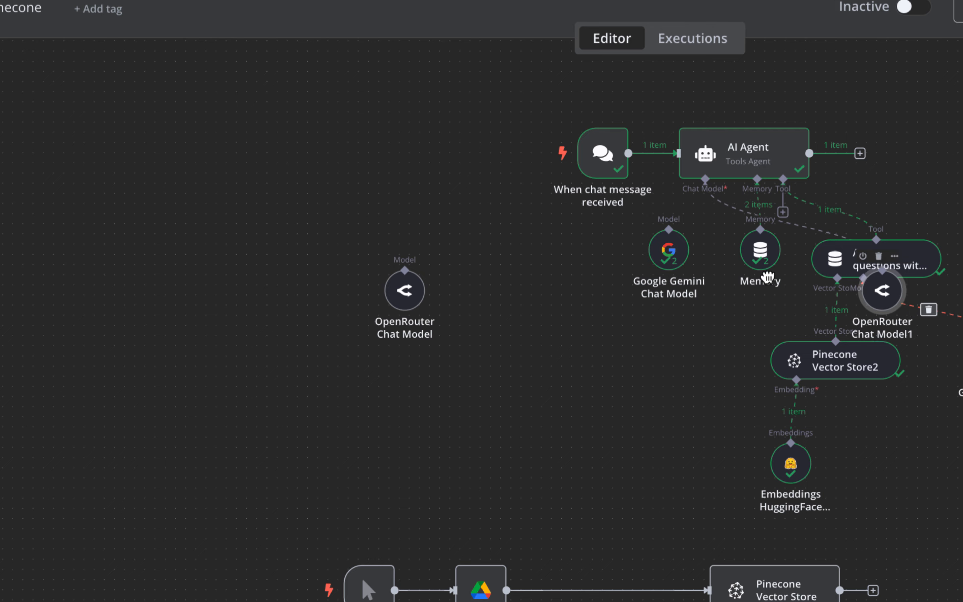
pyautogui.moveTo(768, 277); pyautogui.dragTo(731, 266)
pyautogui.moveTo(662, 267); pyautogui.dragTo(551, 286)
pyautogui.moveTo(723, 258); pyautogui.dragTo(684, 252)
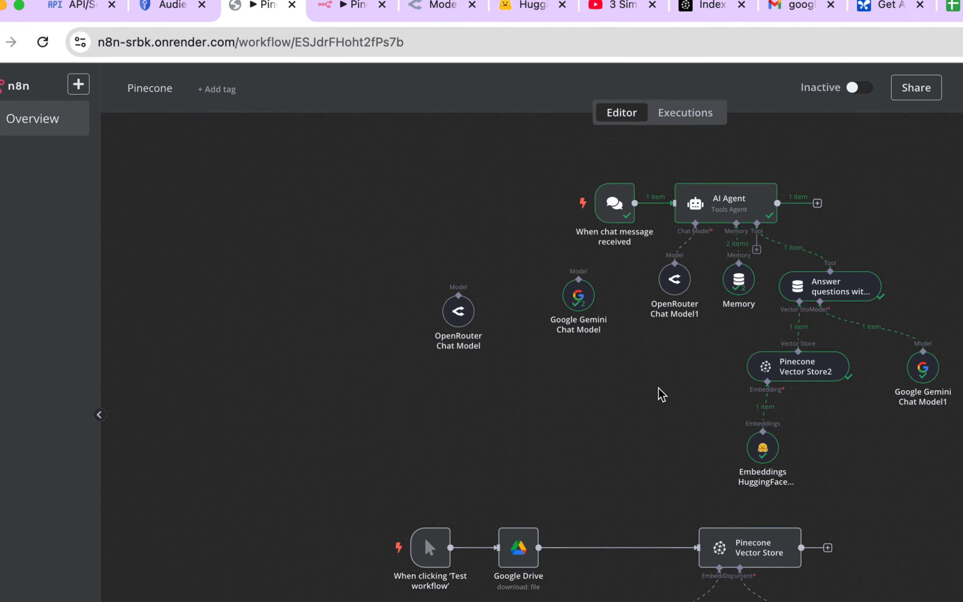
# - Send "2+2" in the workflow chat and highlight the first sentence of the OpenRouter sub-node's error message
pyautogui.click(565, 578)
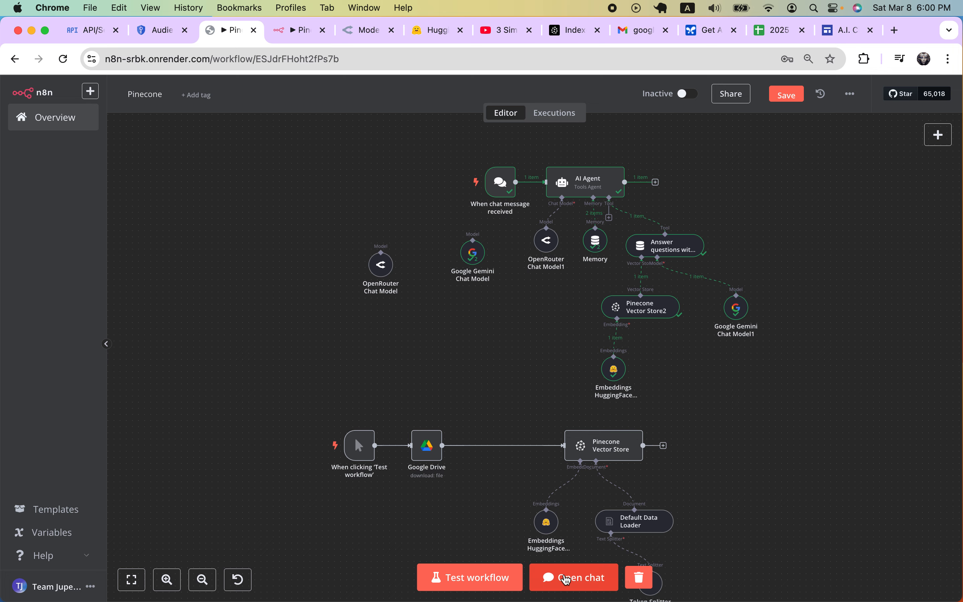
pyautogui.write('2')
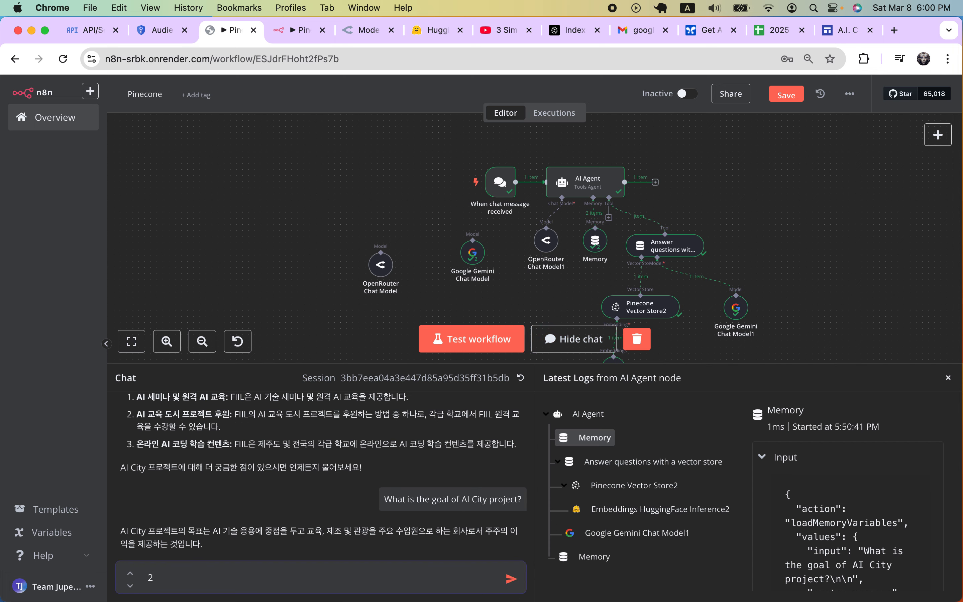
pyautogui.write('+2')
pyautogui.press('Return')
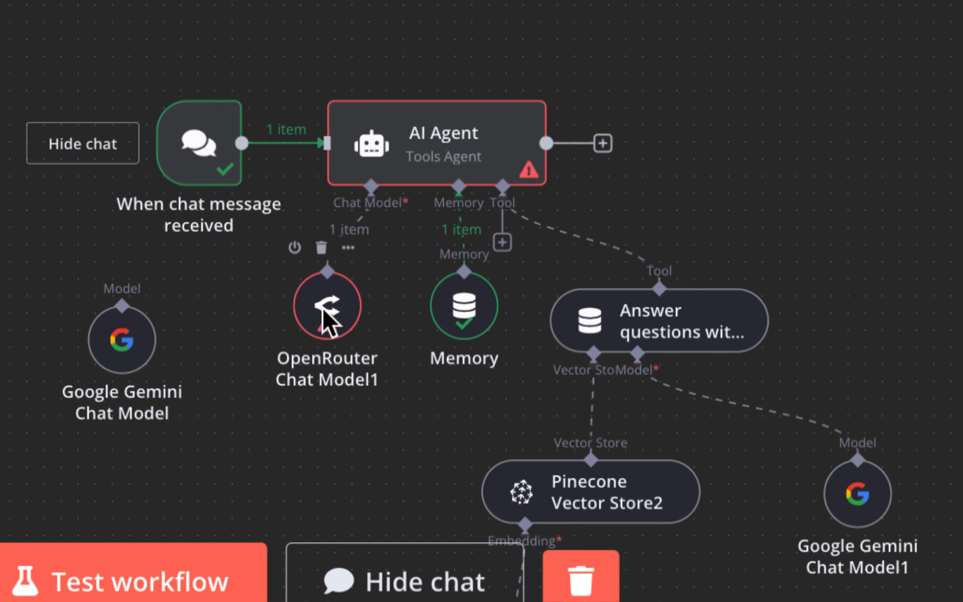
pyautogui.moveTo(337, 327)
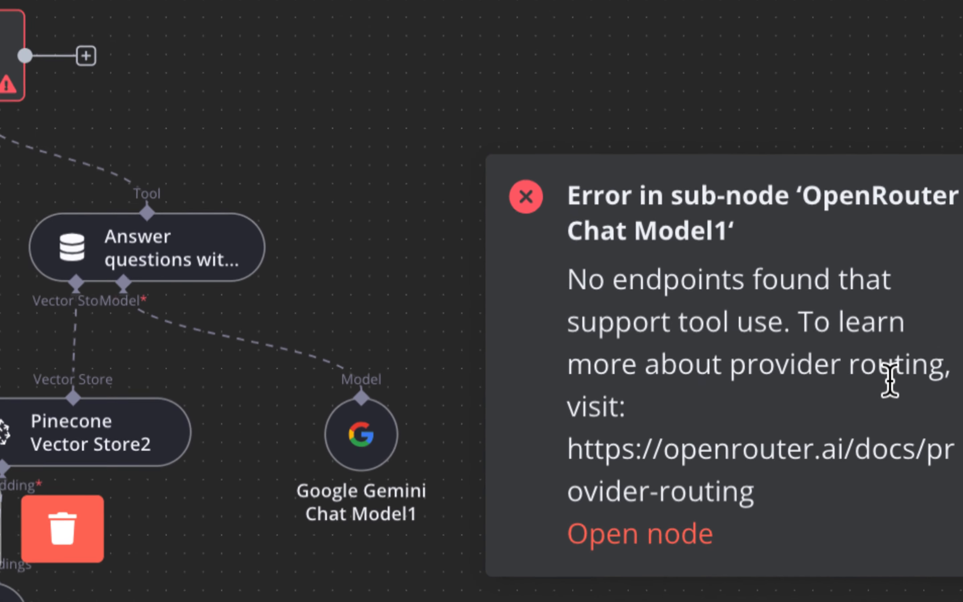
pyautogui.moveTo(589, 281); pyautogui.dragTo(778, 327)
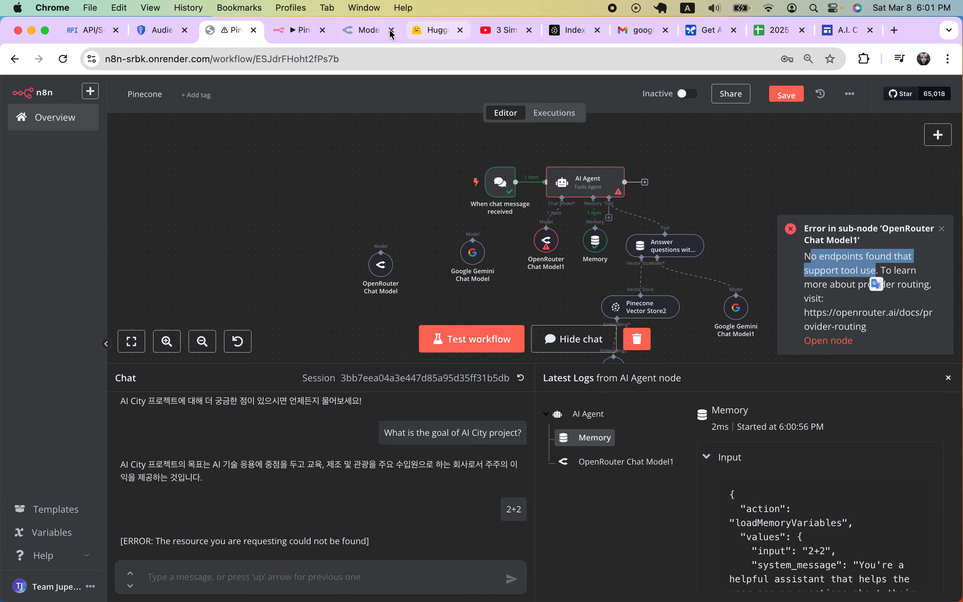
# - Switch to OpenRouter's models page, remove the tools parameter filter and browse the models matching "free"
pyautogui.click(368, 31)
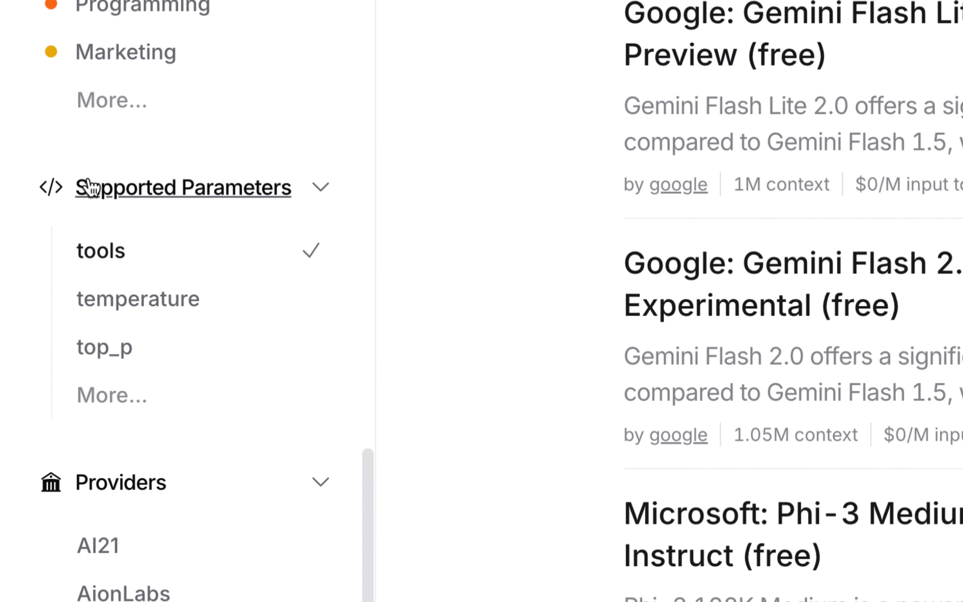
pyautogui.click(98, 254)
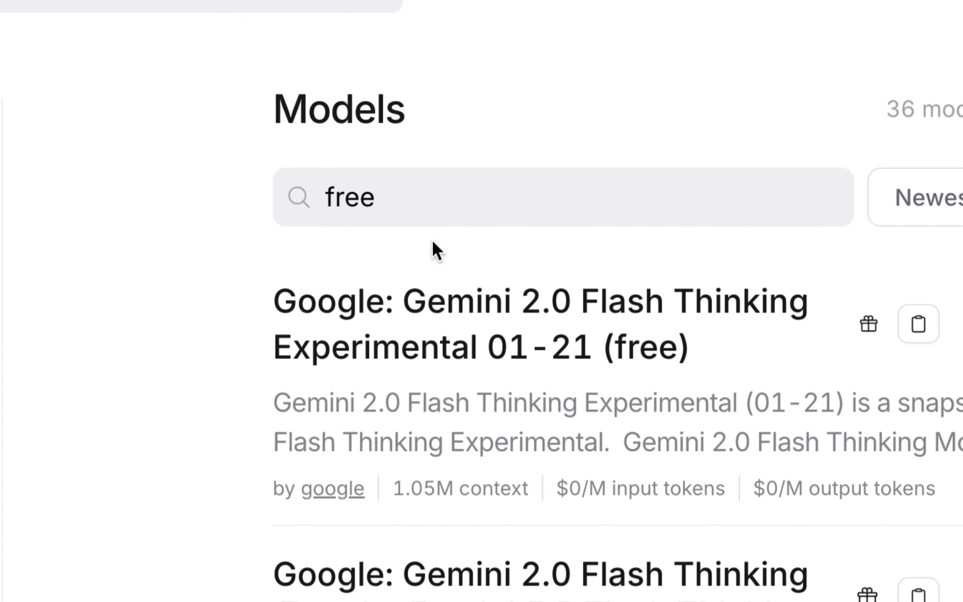
pyautogui.scroll(-10, 434, 282)
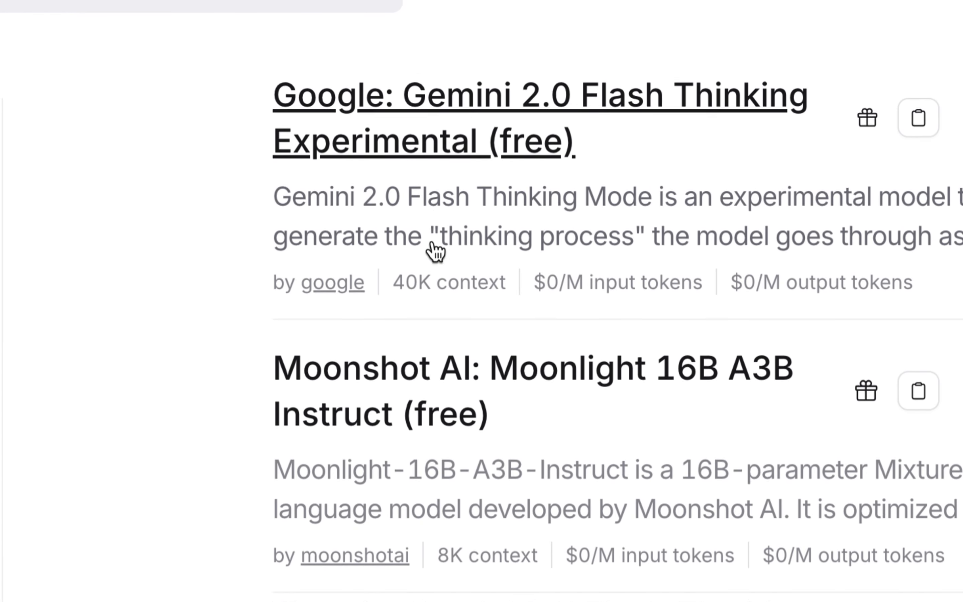
pyautogui.scroll(-5, 436, 250)
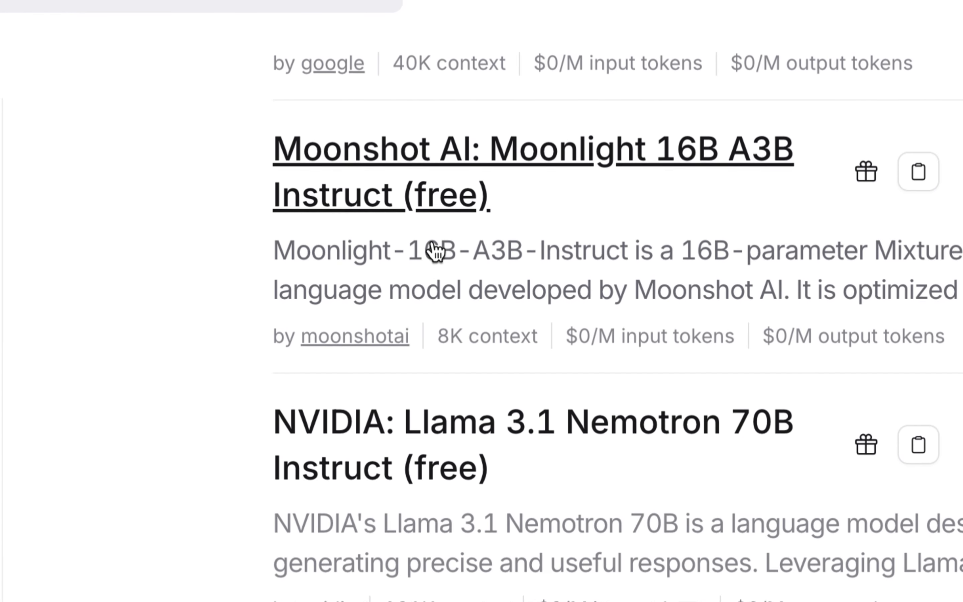
pyautogui.scroll(-8, 598, 443)
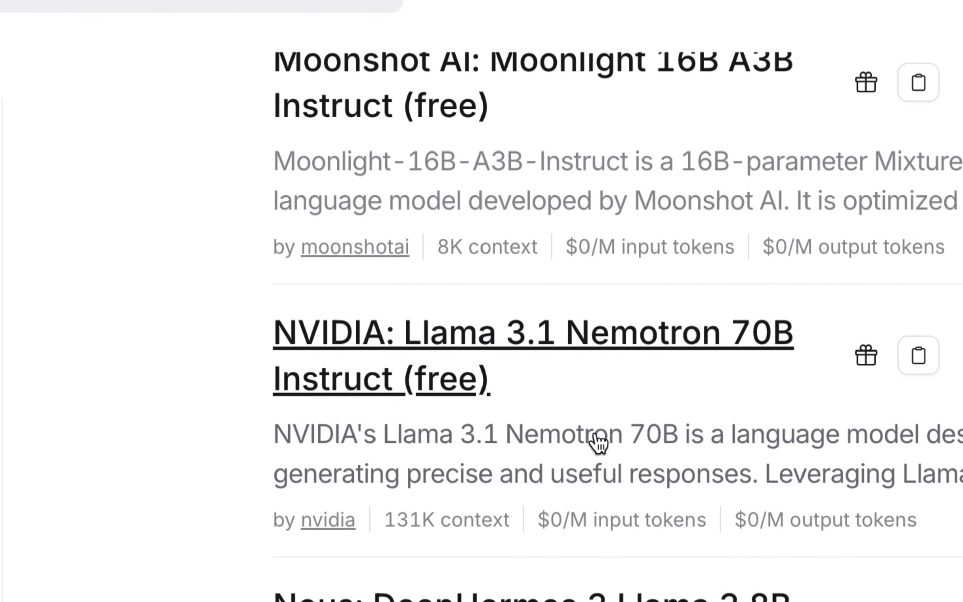
pyautogui.scroll(-15, 597, 443)
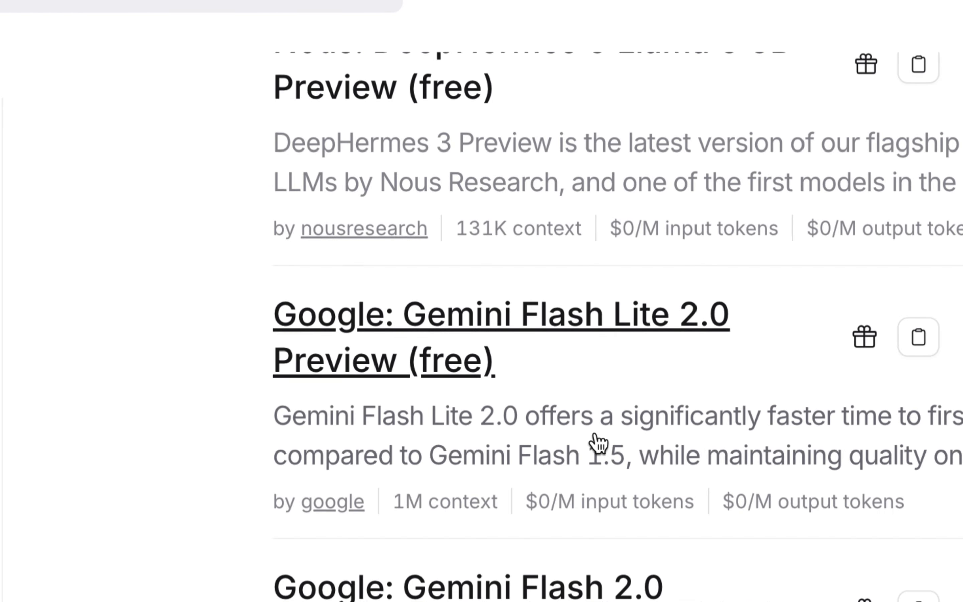
pyautogui.scroll(-10, 597, 443)
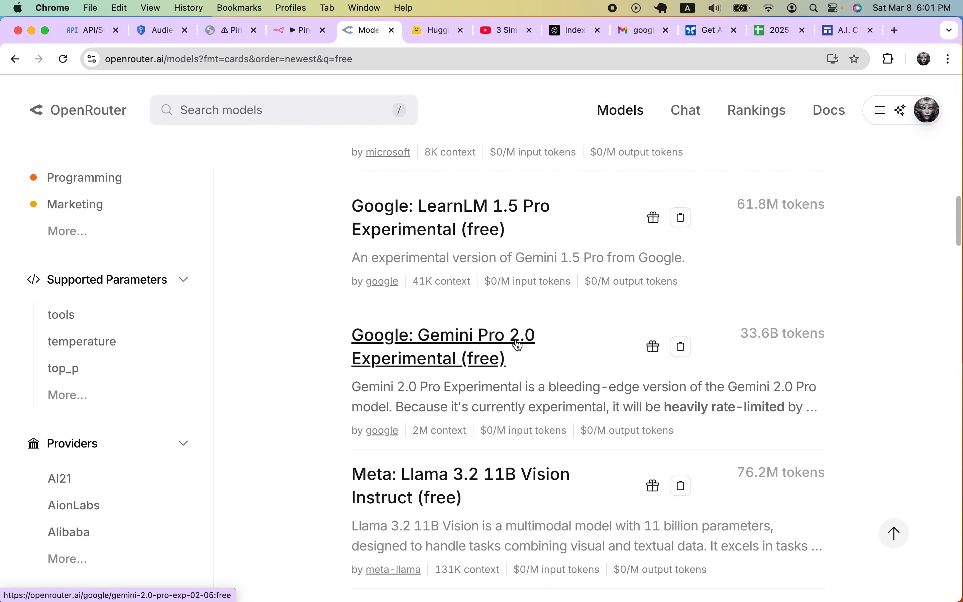
pyautogui.scroll(5, 643, 285)
pyautogui.scroll(-15, 615, 286)
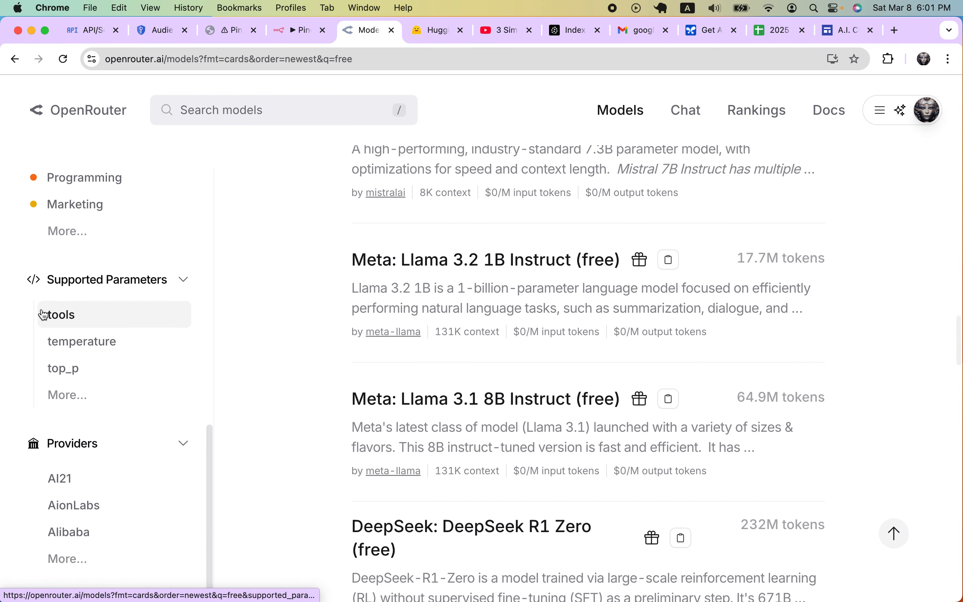
# - Filter the free models by the supported parameter tools and review the remaining list
pyautogui.click(57, 320)
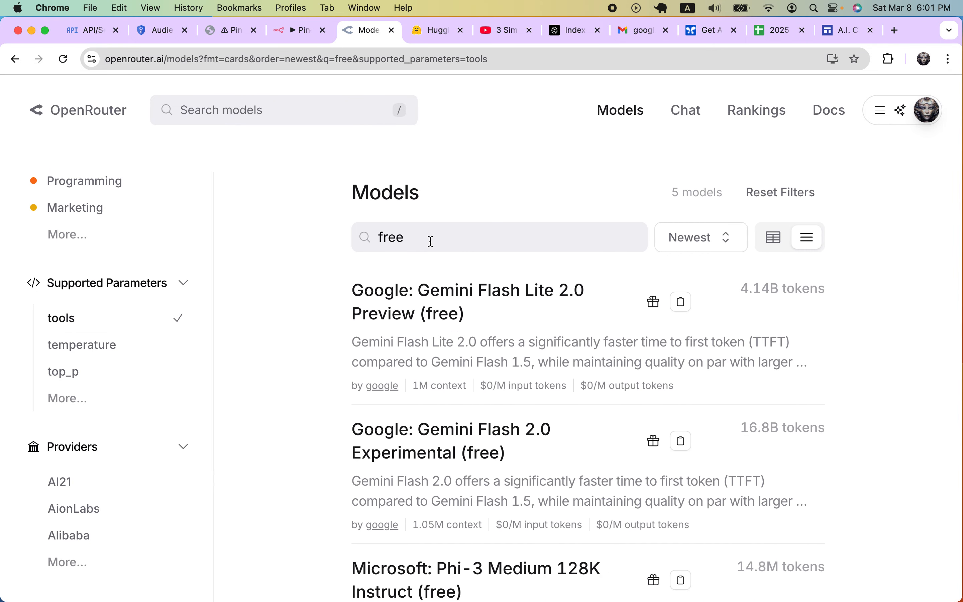
pyautogui.scroll(-10, 473, 386)
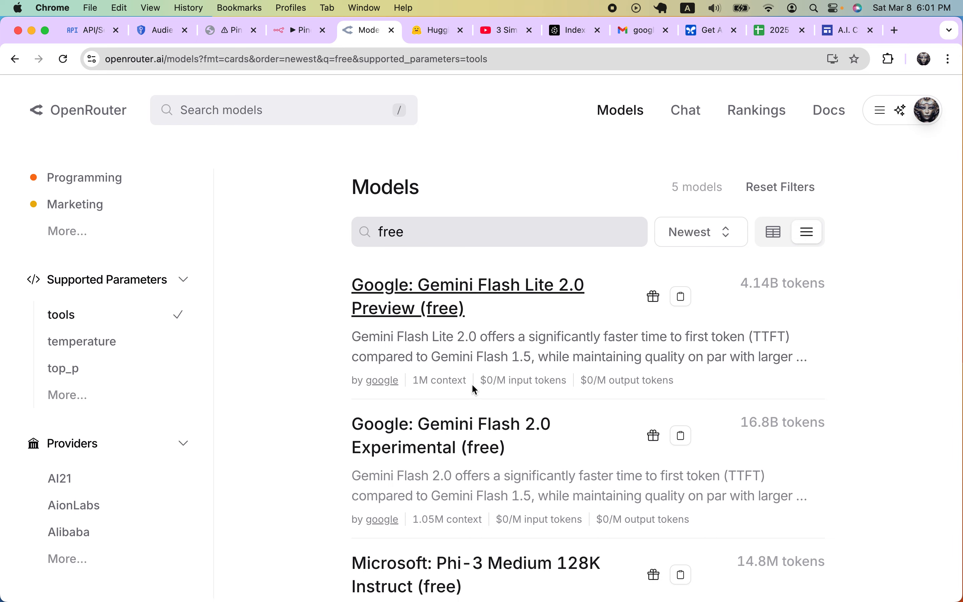
# - Examine the free OpenRouter models that support tools, comparing the Google Gemini and Microsoft Phi-3 entries
pyautogui.scroll(10, 474, 390)
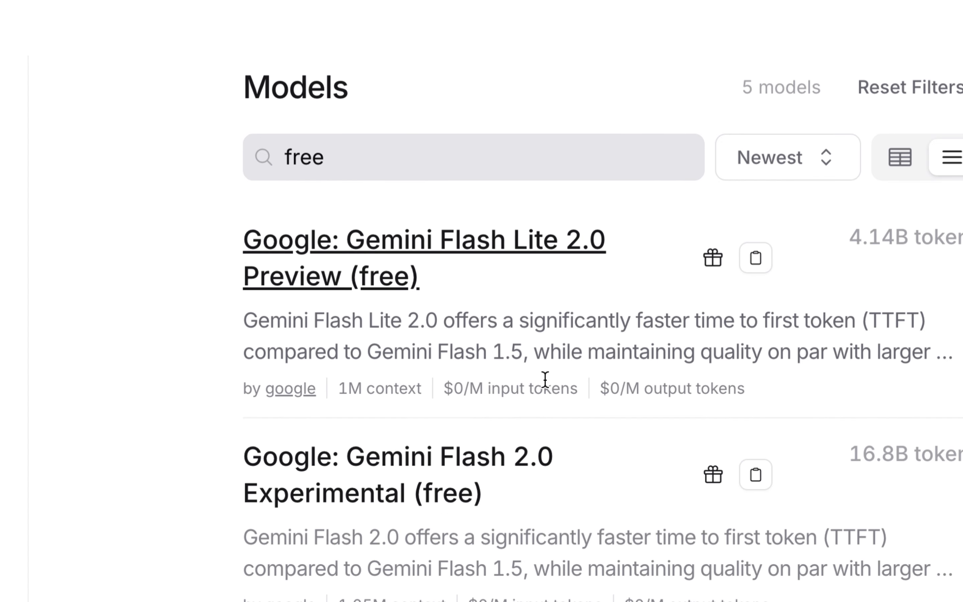
pyautogui.scroll(-2, 547, 379)
pyautogui.scroll(-1, 546, 388)
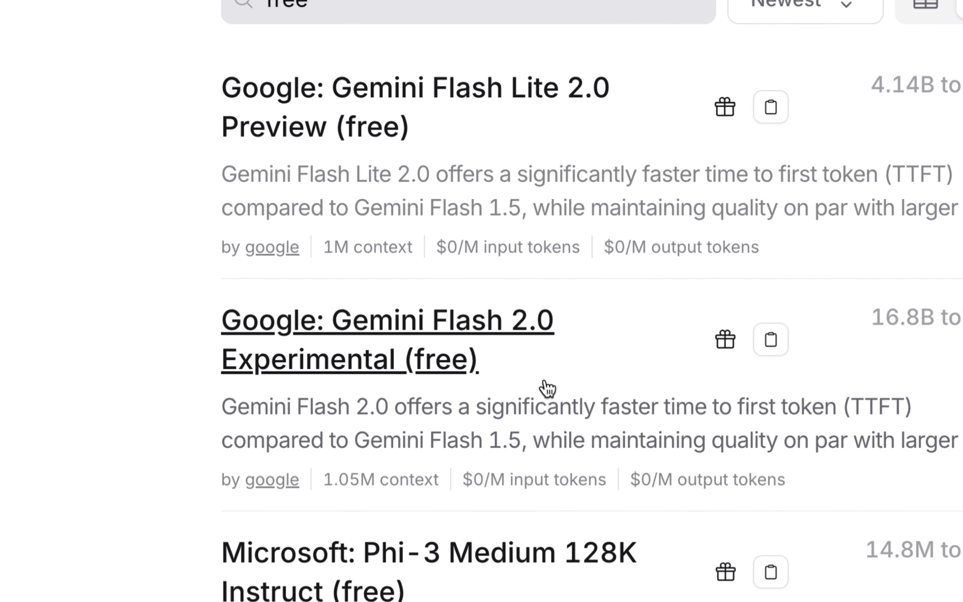
pyautogui.scroll(-3, 545, 382)
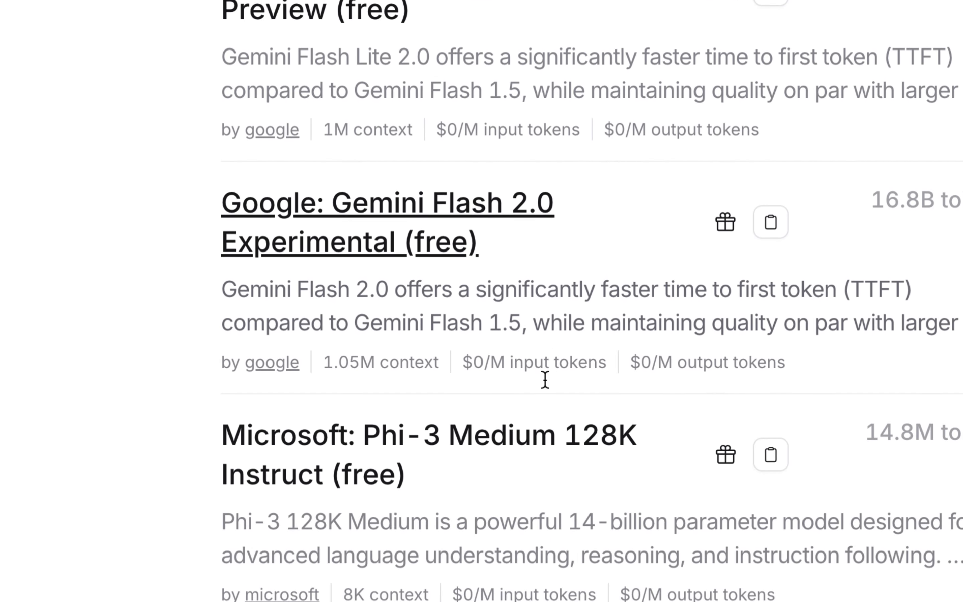
pyautogui.scroll(6, 545, 382)
pyautogui.scroll(-5, 545, 382)
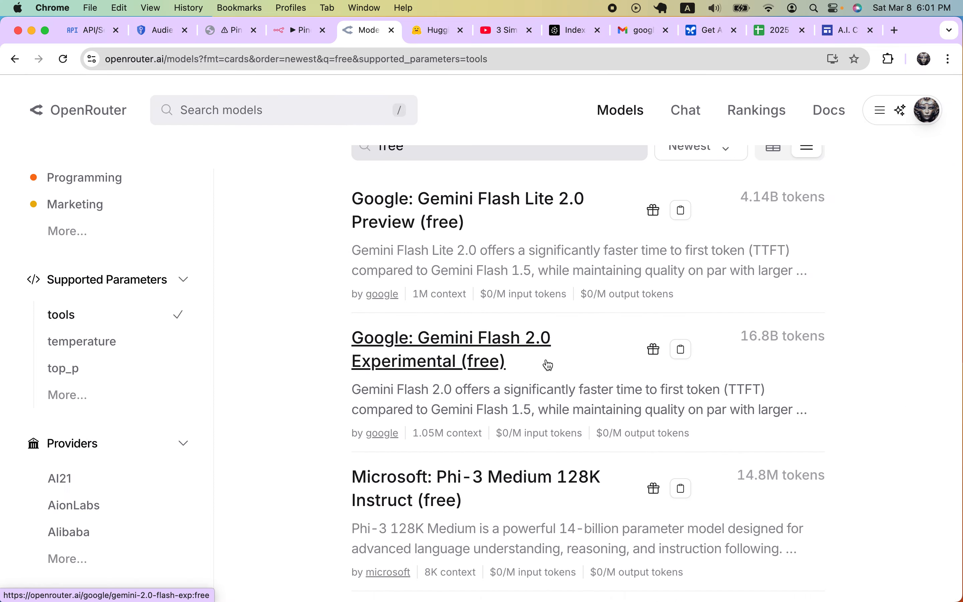
# - Switch to the n8n Pinecone workflow, dismiss the error, disconnect OpenRouter Chat Model1 from the AI Agent and move it aside
pyautogui.click(224, 37)
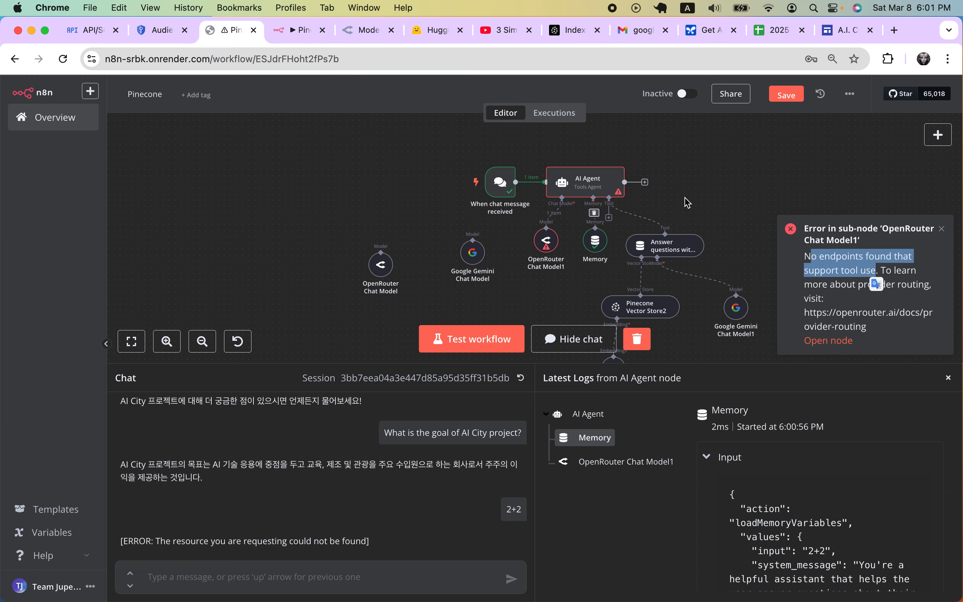
pyautogui.click(942, 230)
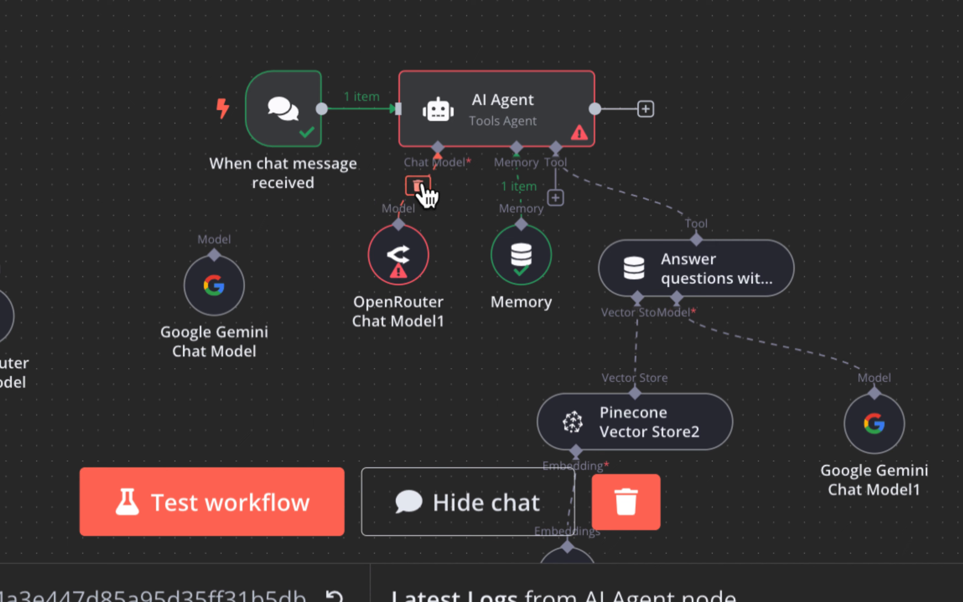
pyautogui.click(418, 187)
pyautogui.moveTo(403, 261); pyautogui.dragTo(128, 230)
# - Place the Google Gemini Chat Model beneath the AI Agent, connect it as the chat model and send "2+2" in the chat
pyautogui.moveTo(206, 296); pyautogui.dragTo(389, 264)
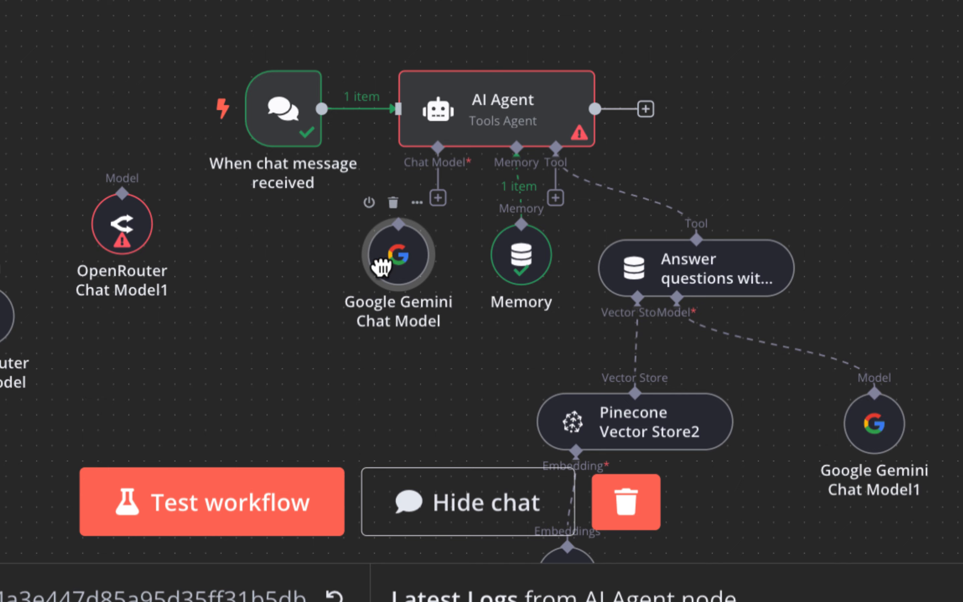
pyautogui.moveTo(437, 198); pyautogui.dragTo(399, 224)
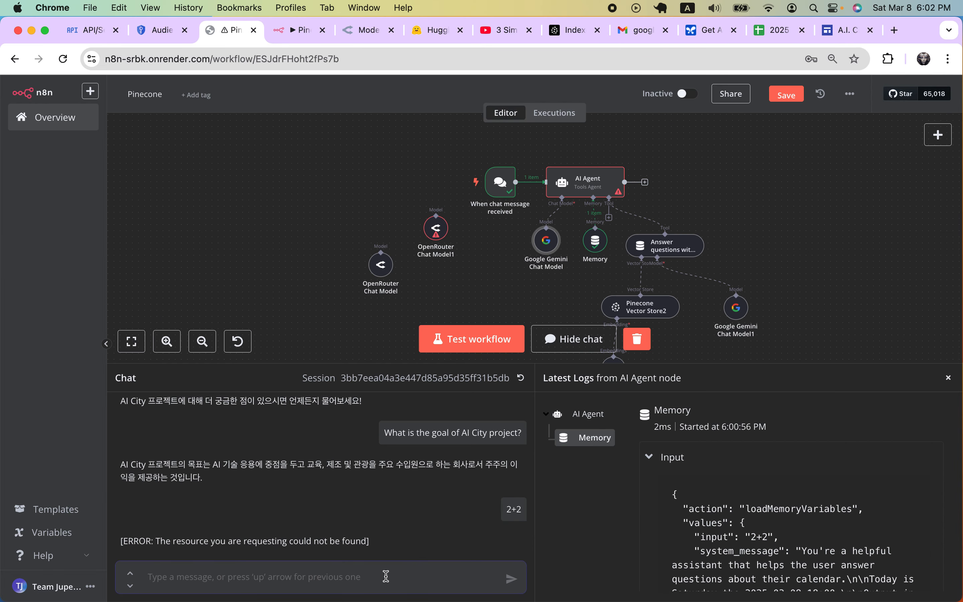
pyautogui.write('2+2')
pyautogui.press('Return')
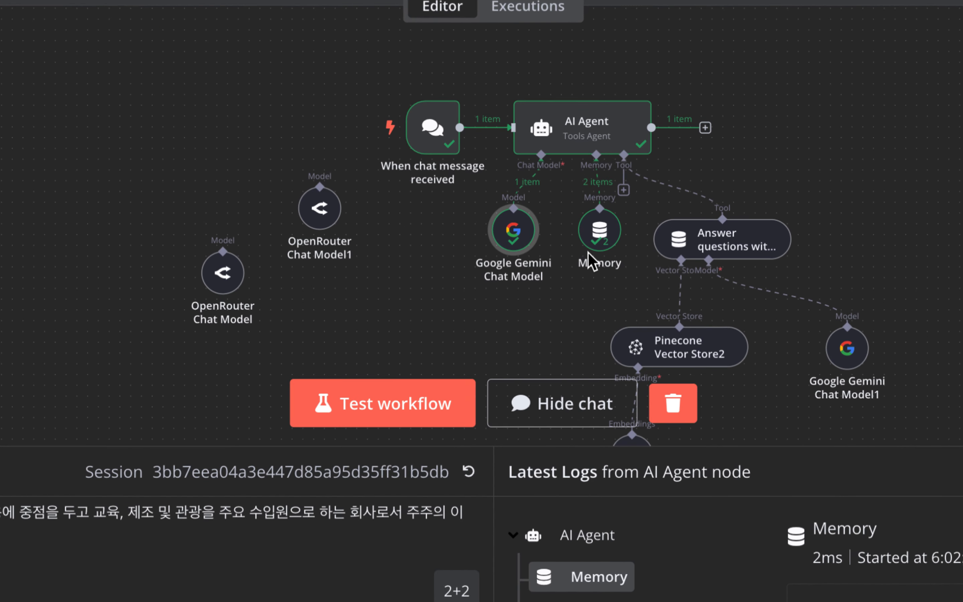
# - Hide the chat, open the Pinecone Vector Store2 node and view its available credential choices
pyautogui.click(564, 410)
pyautogui.scroll(-4, 546, 326)
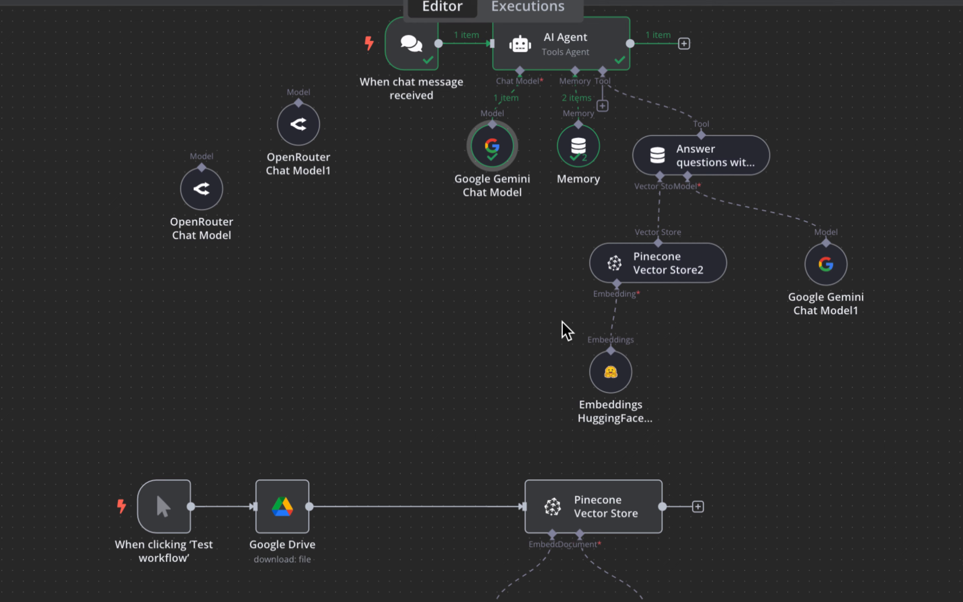
pyautogui.doubleClick(685, 279)
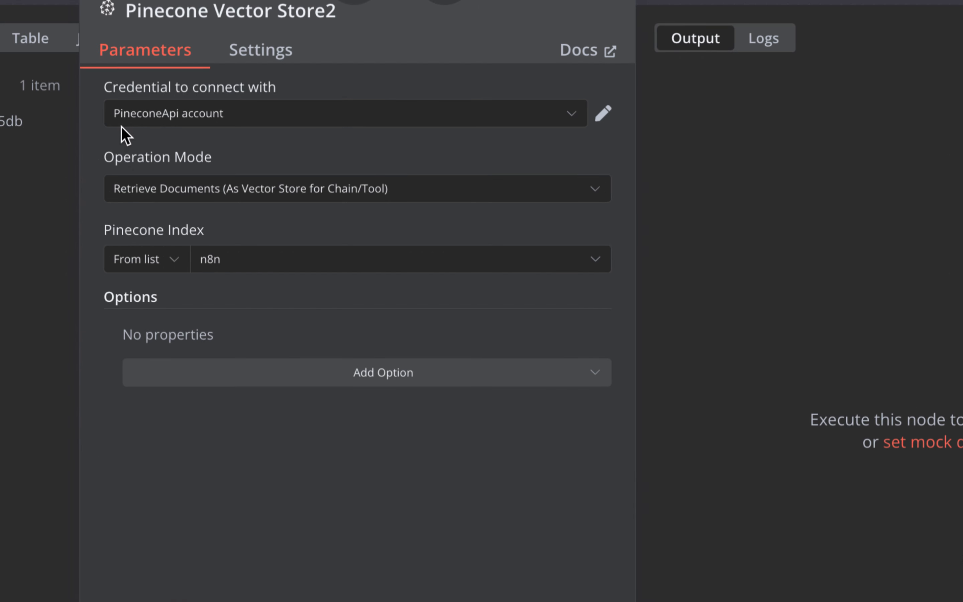
pyautogui.click(184, 119)
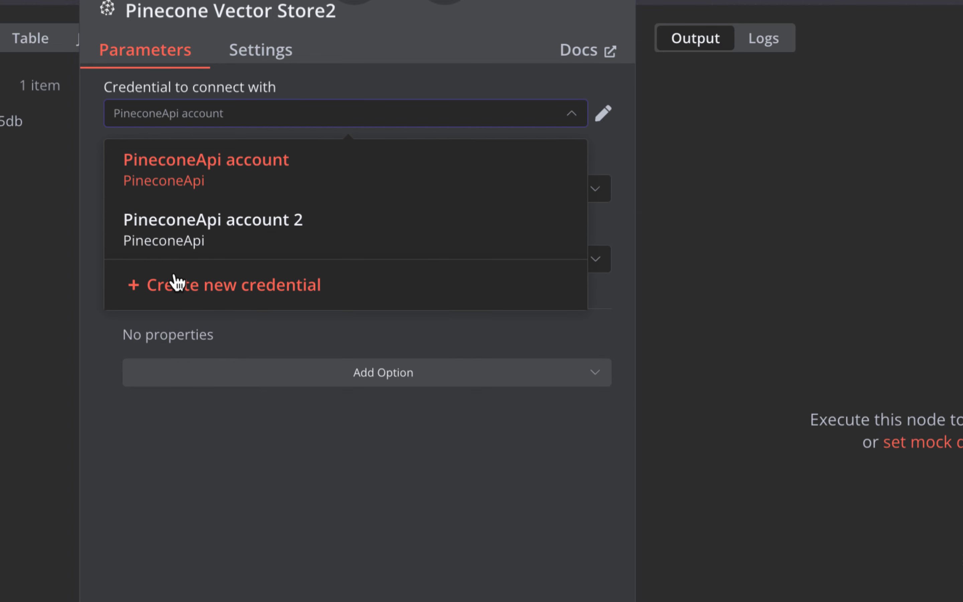
pyautogui.click(321, 71)
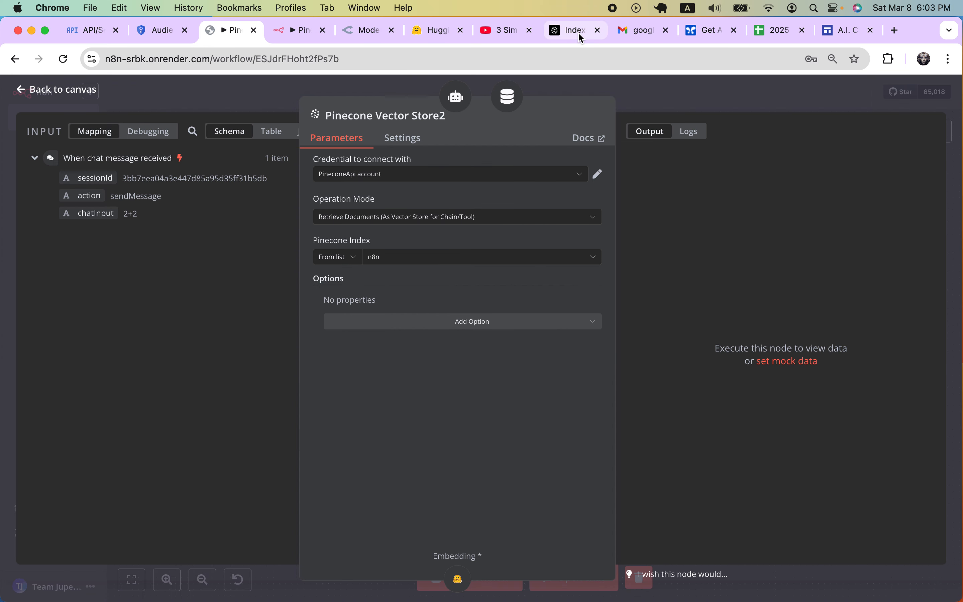
# - Switch to Pinecone and create a new index named "fiil" with the llama-text-embed-v2 embedding model
pyautogui.click(579, 33)
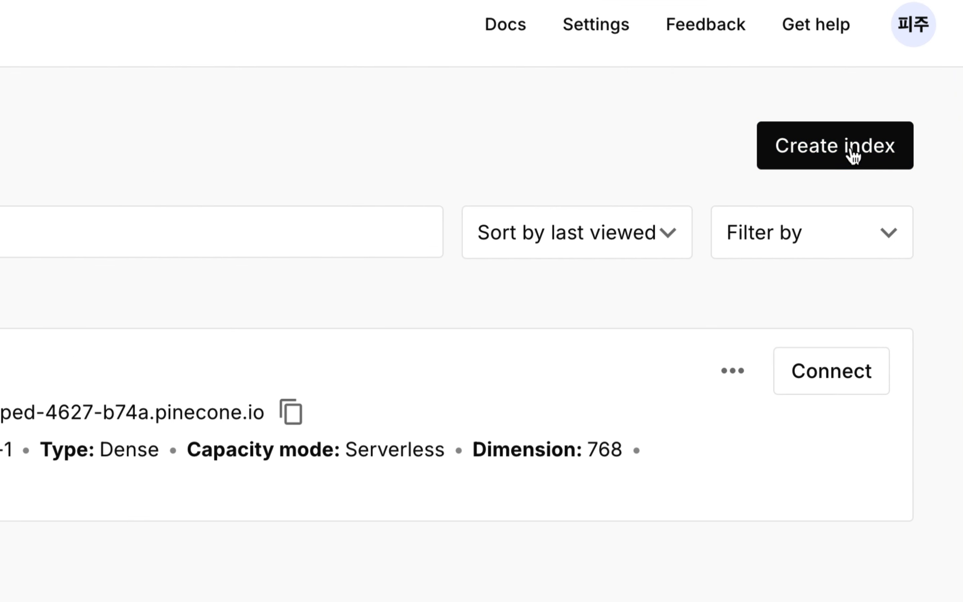
pyautogui.click(853, 155)
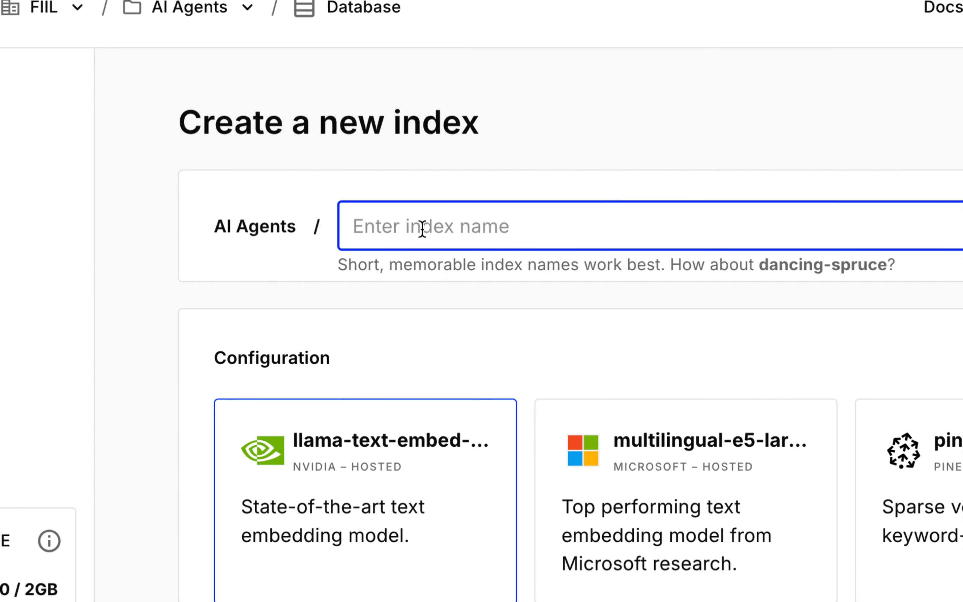
pyautogui.write('fiil')
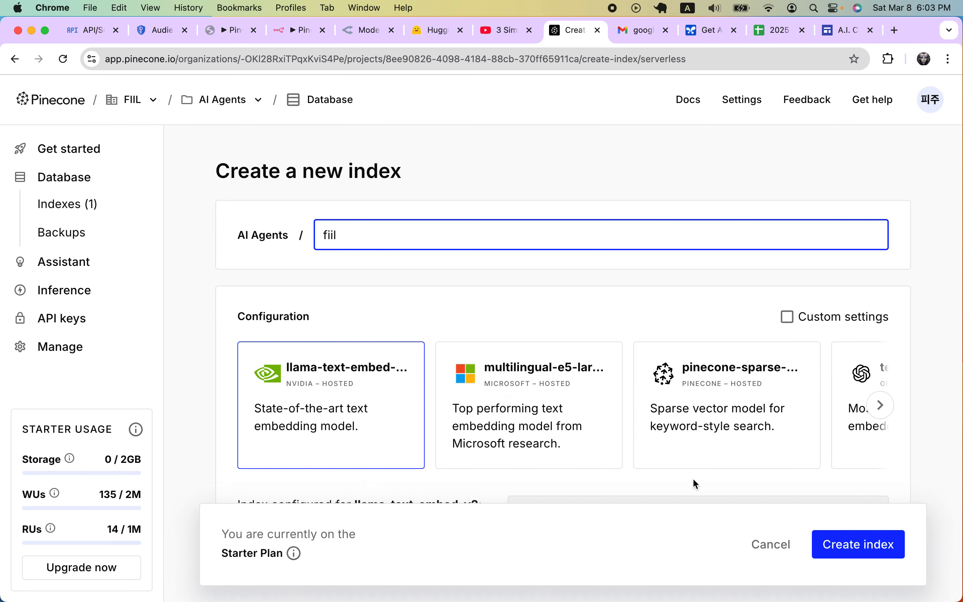
pyautogui.scroll(-2, 470, 447)
pyautogui.hscroll(5, 715, 387)
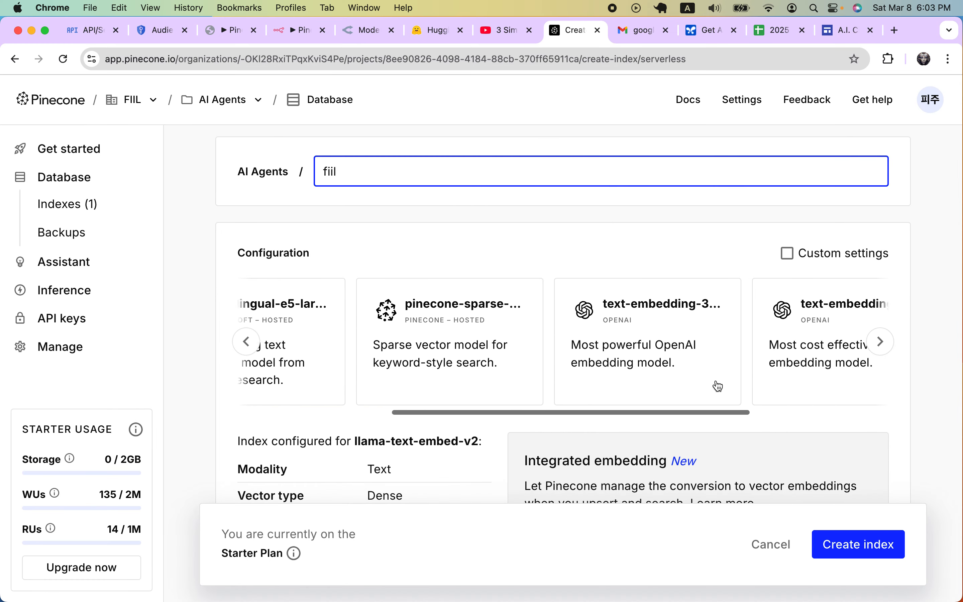
pyautogui.hscroll(-6, 718, 386)
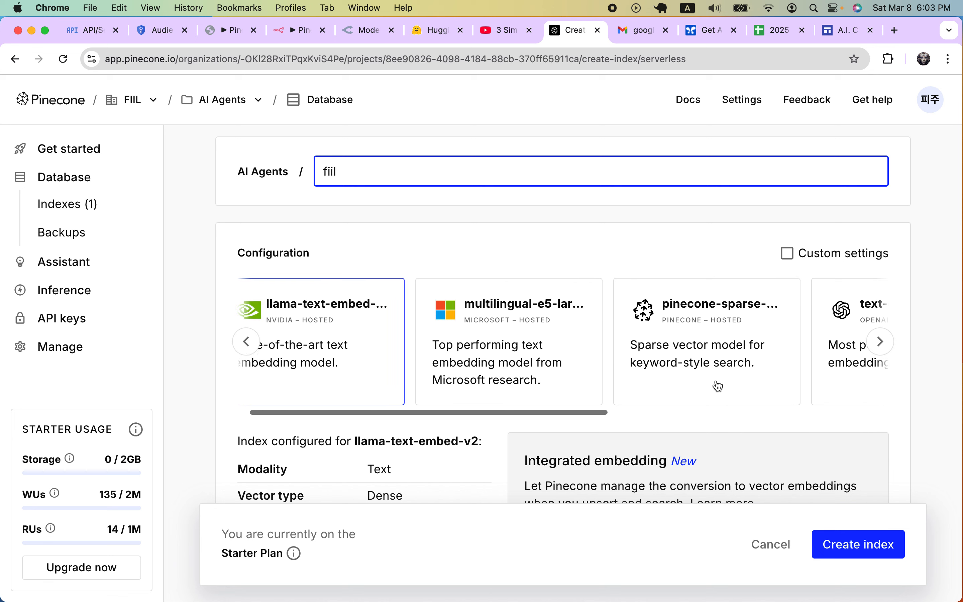
pyautogui.click(398, 349)
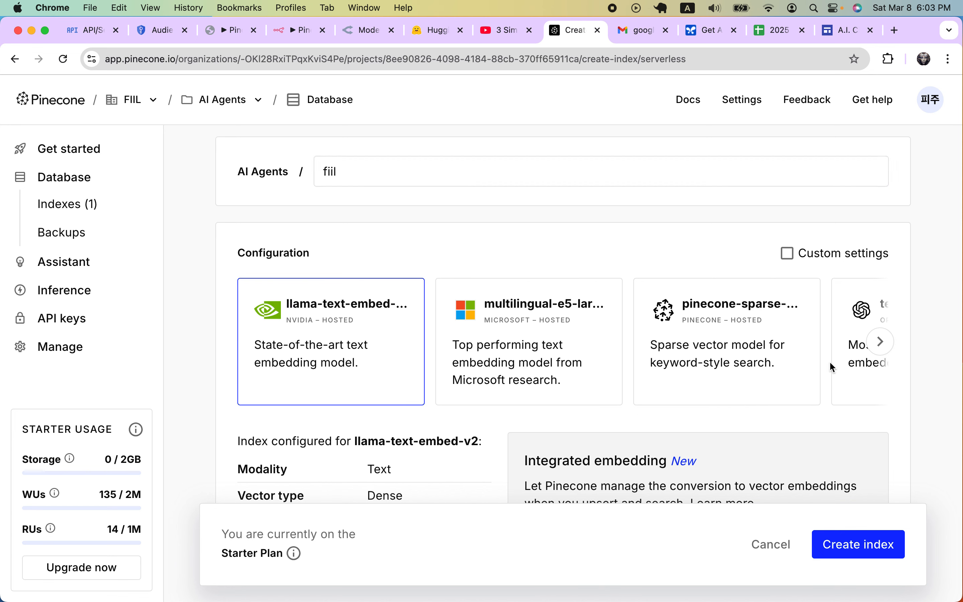
pyautogui.click(836, 543)
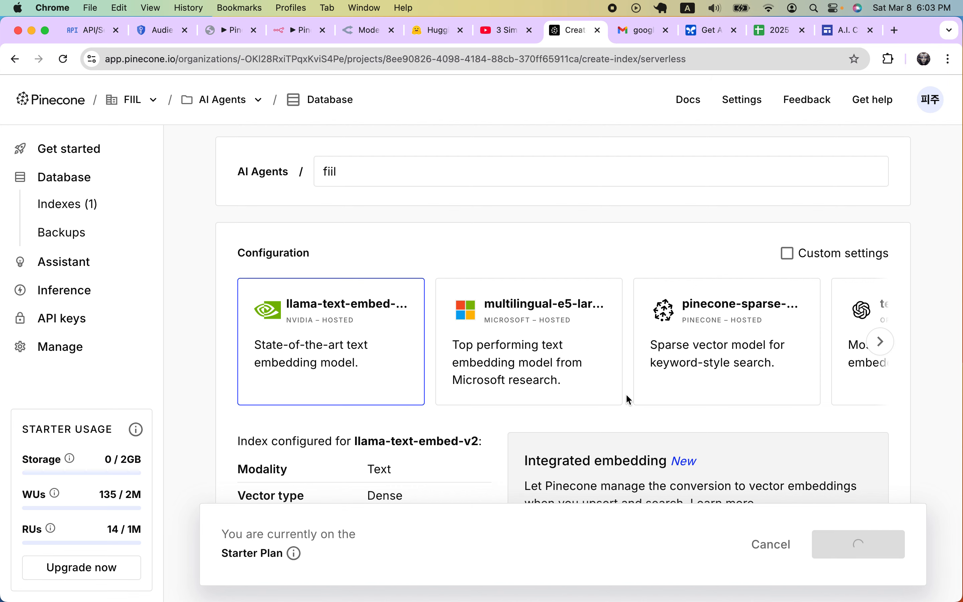
# - Highlight the fiil index's dimensions value, and return to the Pinecone Vector Store2 settings in n8n
pyautogui.scroll(-3, 627, 396)
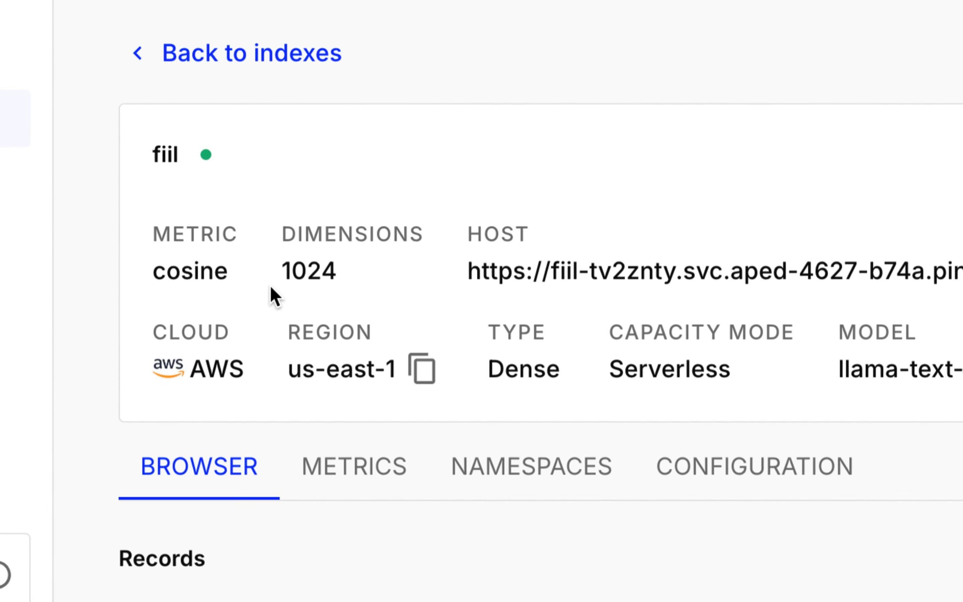
pyautogui.doubleClick(312, 271)
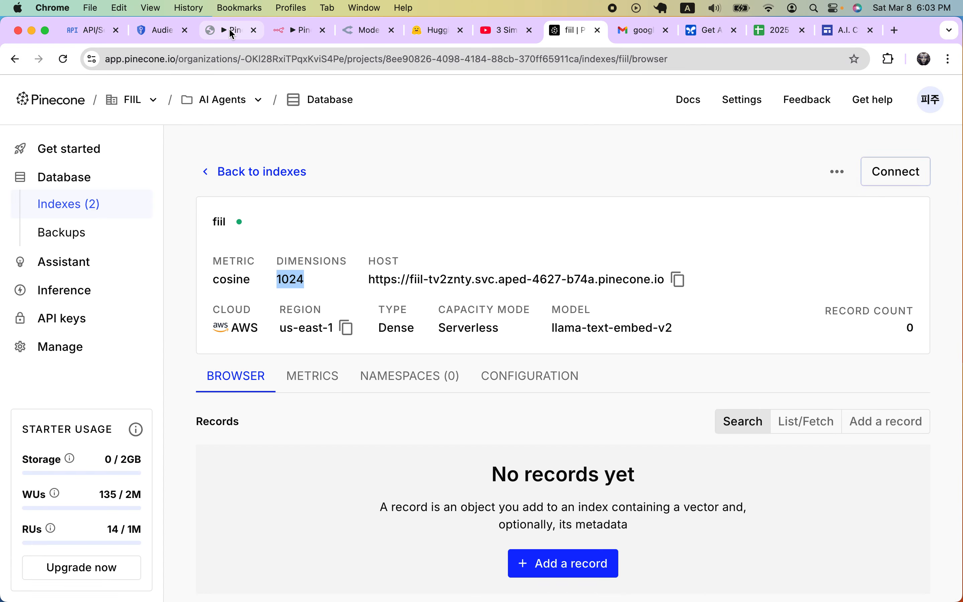
pyautogui.click(233, 34)
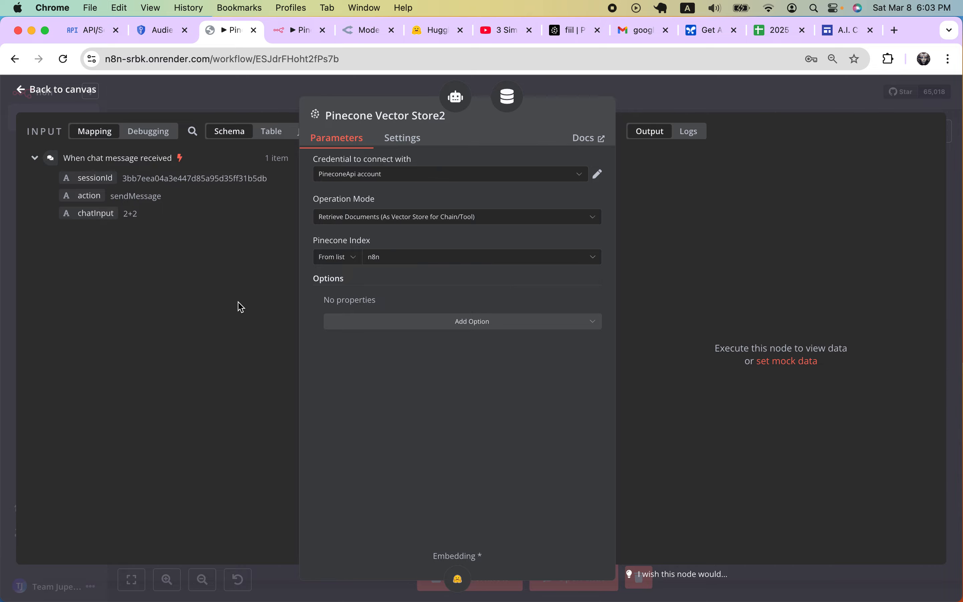